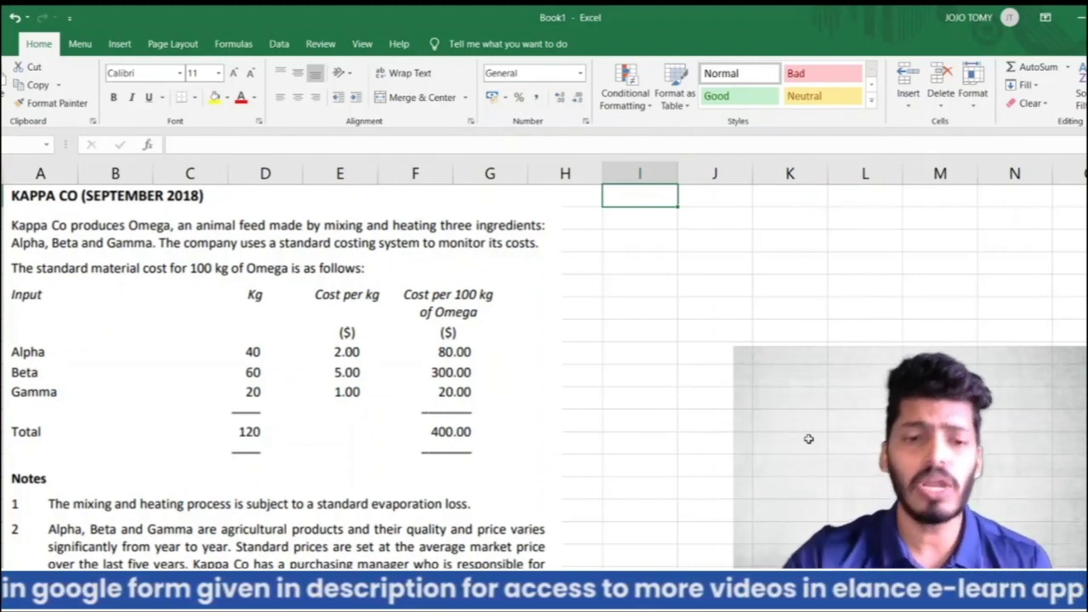
Step: Read the Kappa Co question: the standard material costs, notes, last month's inputs and the required variances
scroll(666, 424, down, 3)
scroll(659, 426, down, 5)
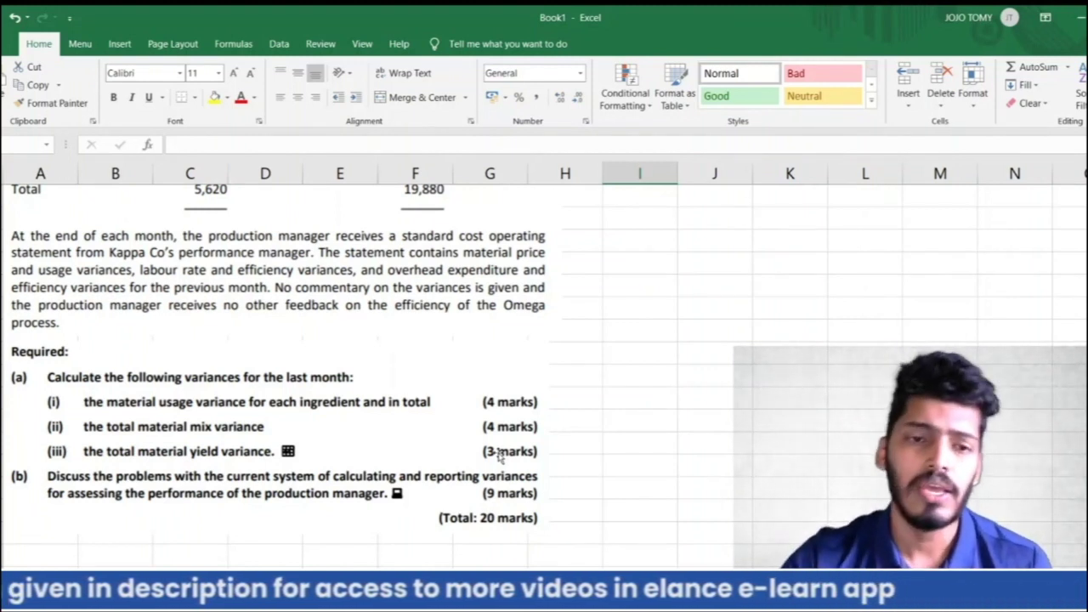
scroll(500, 456, up, 15)
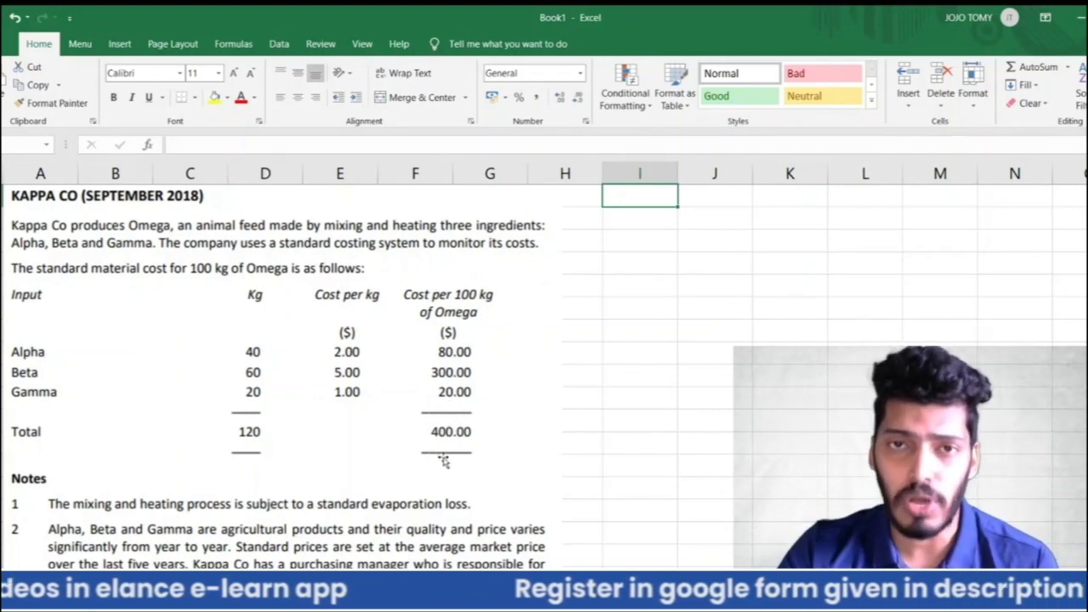
scroll(226, 446, down, 3)
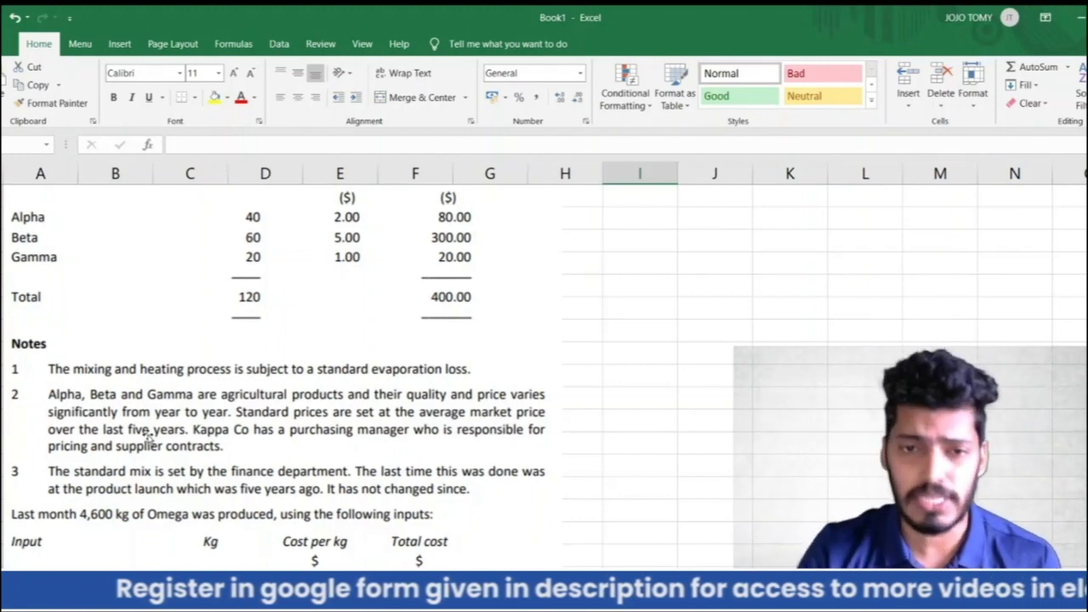
scroll(149, 439, up, 3)
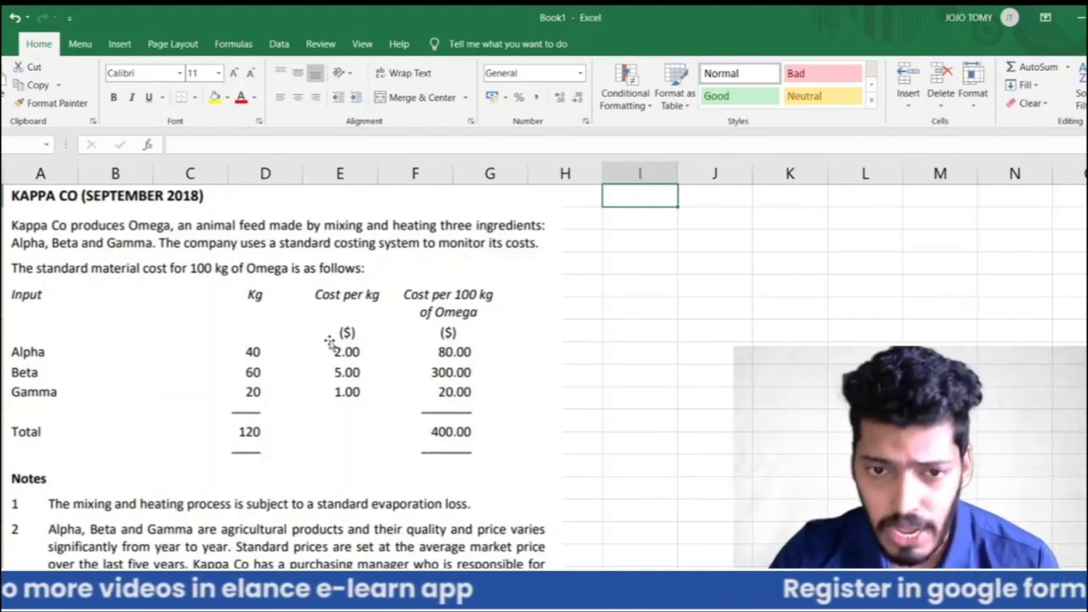
scroll(342, 415, down, 2)
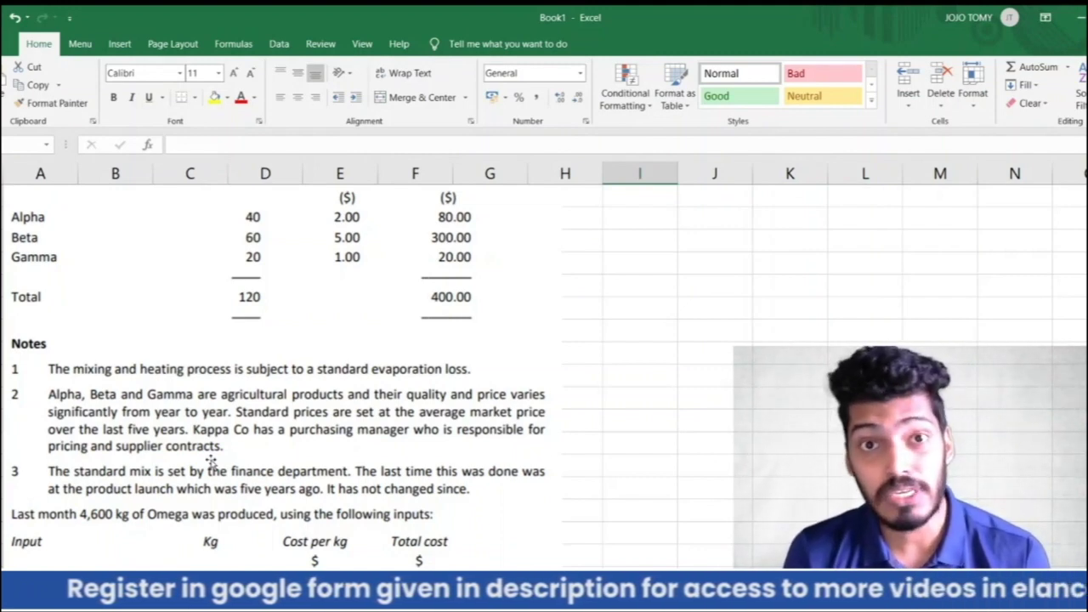
scroll(210, 460, up, 2)
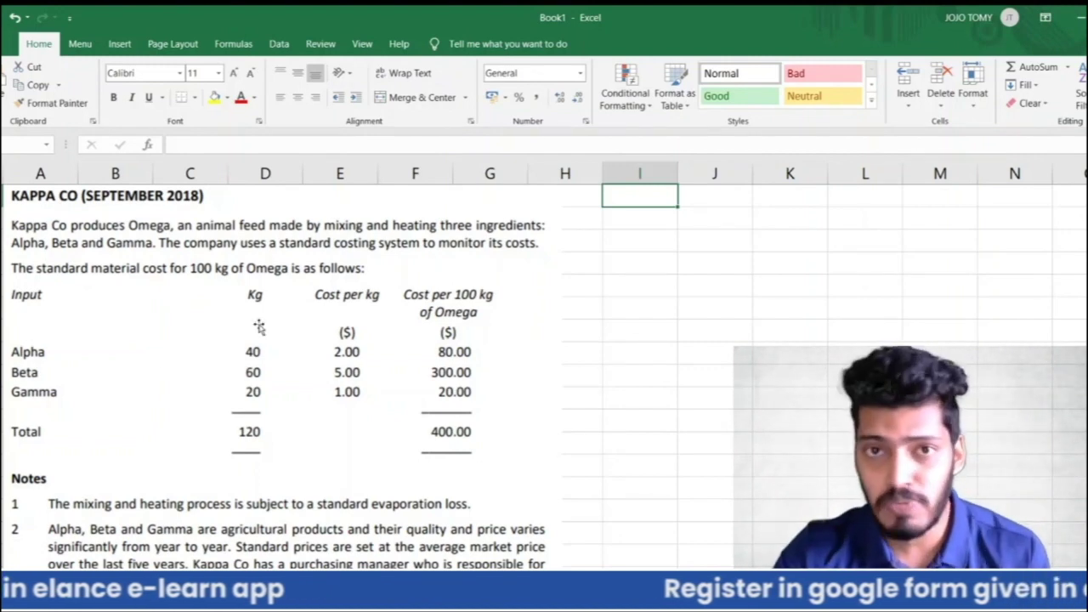
scroll(329, 293, down, 3)
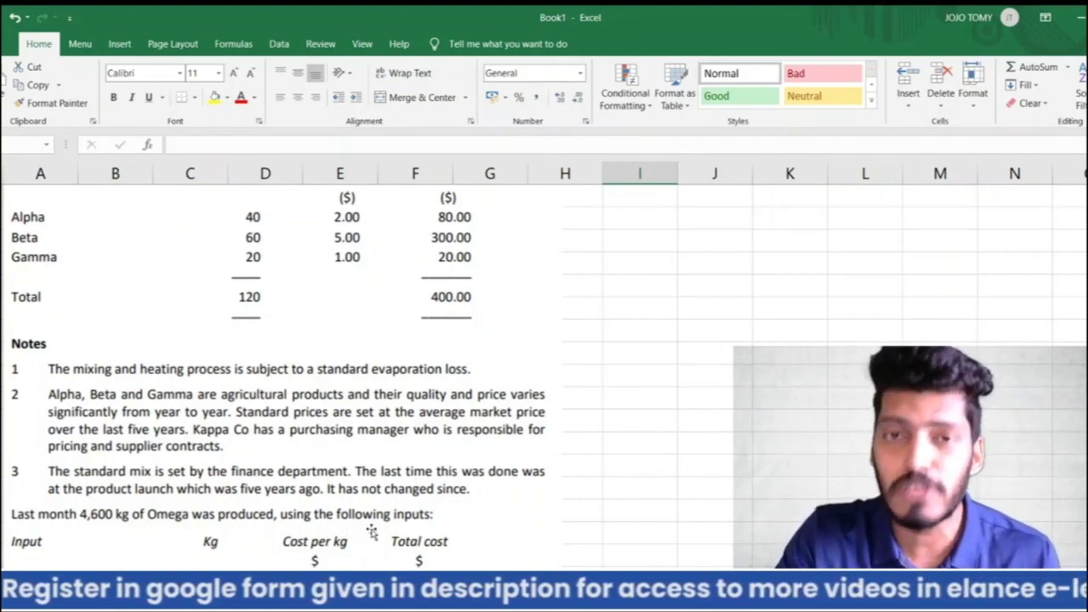
scroll(371, 532, down, 2)
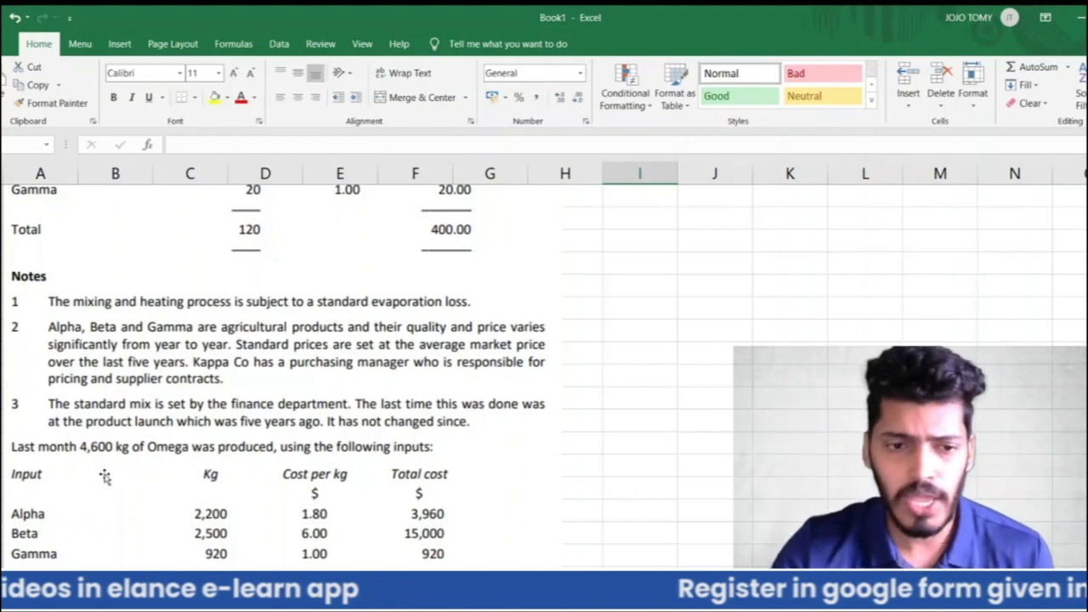
scroll(102, 479, down, 2)
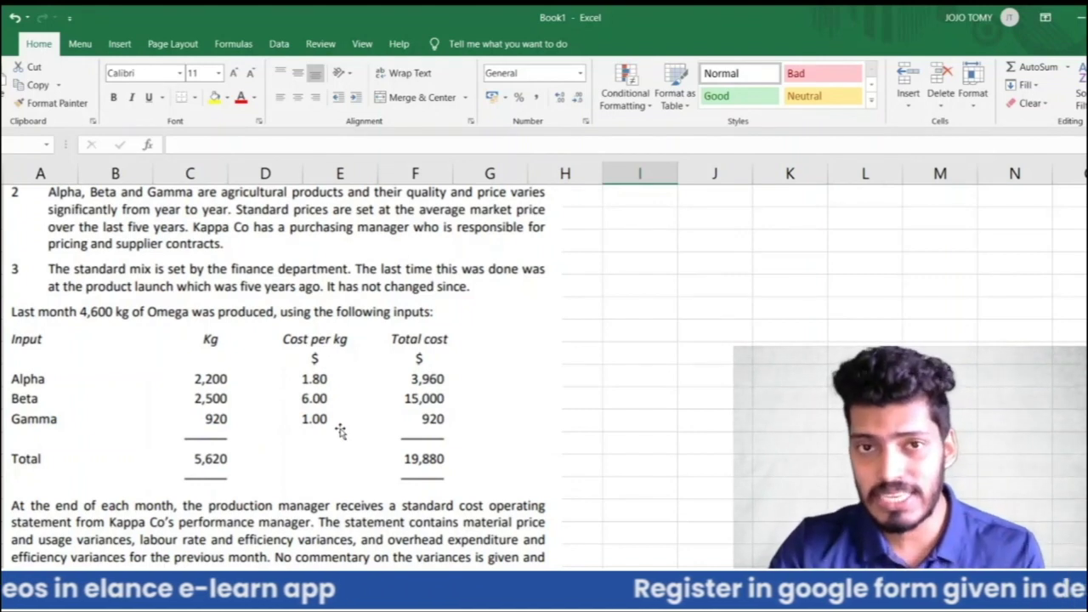
scroll(339, 430, up, 6)
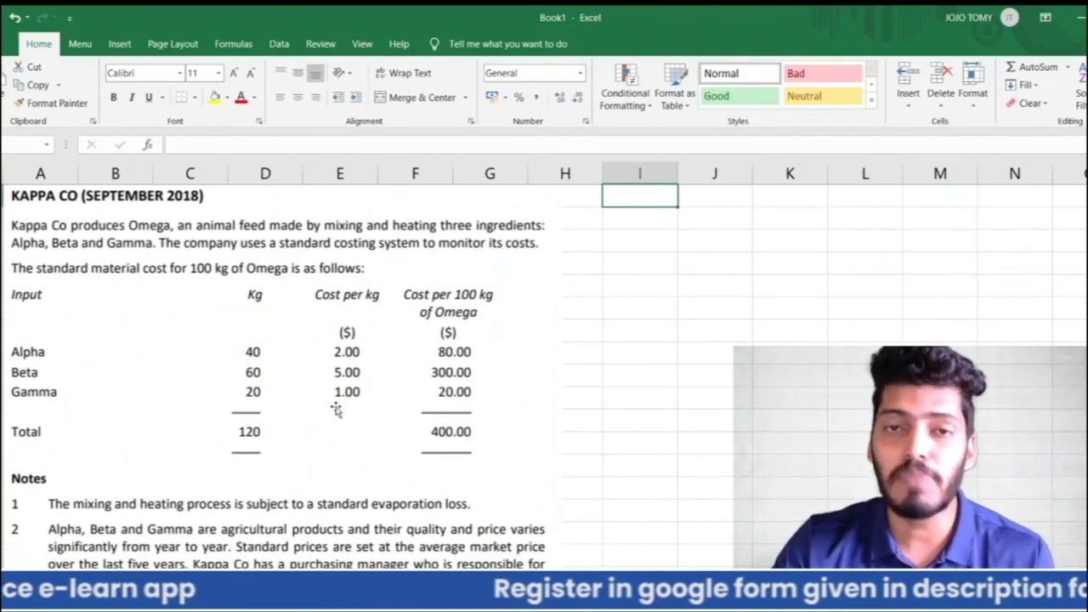
scroll(337, 410, down, 5)
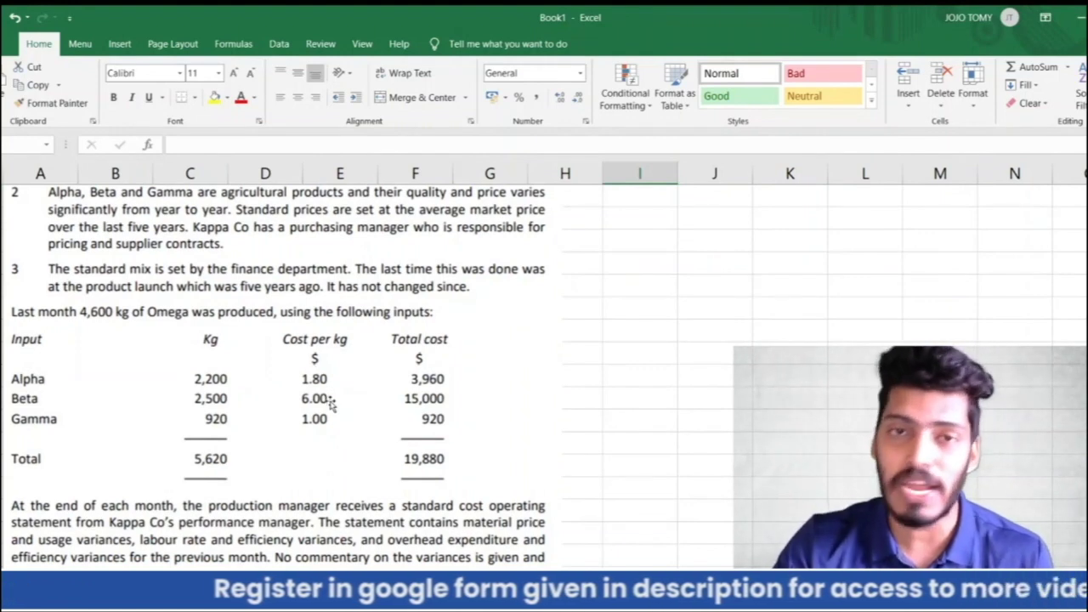
scroll(331, 404, down, 4)
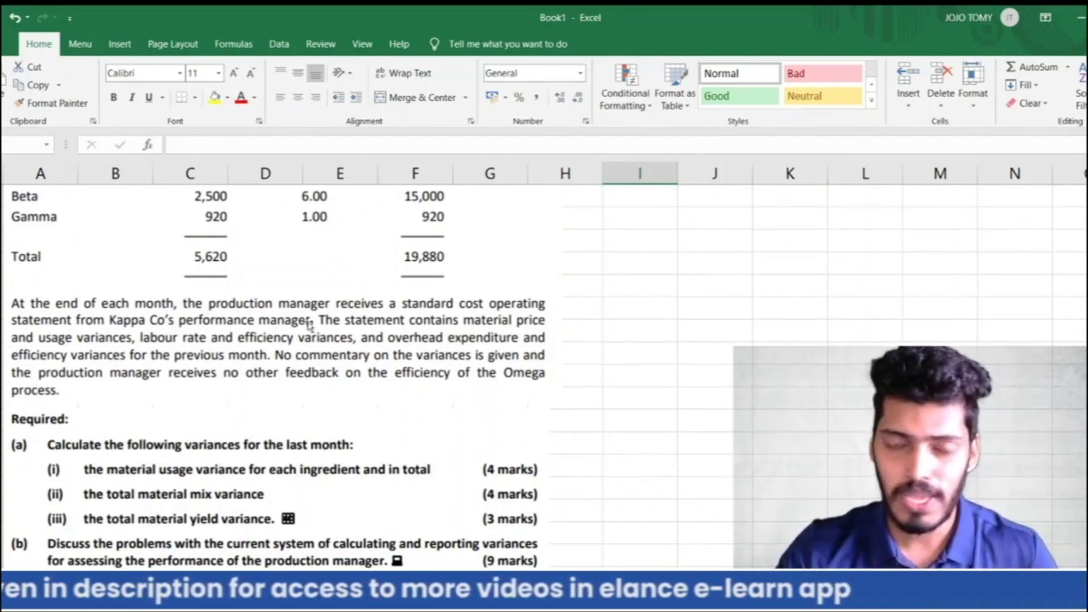
scroll(353, 218, up, 3)
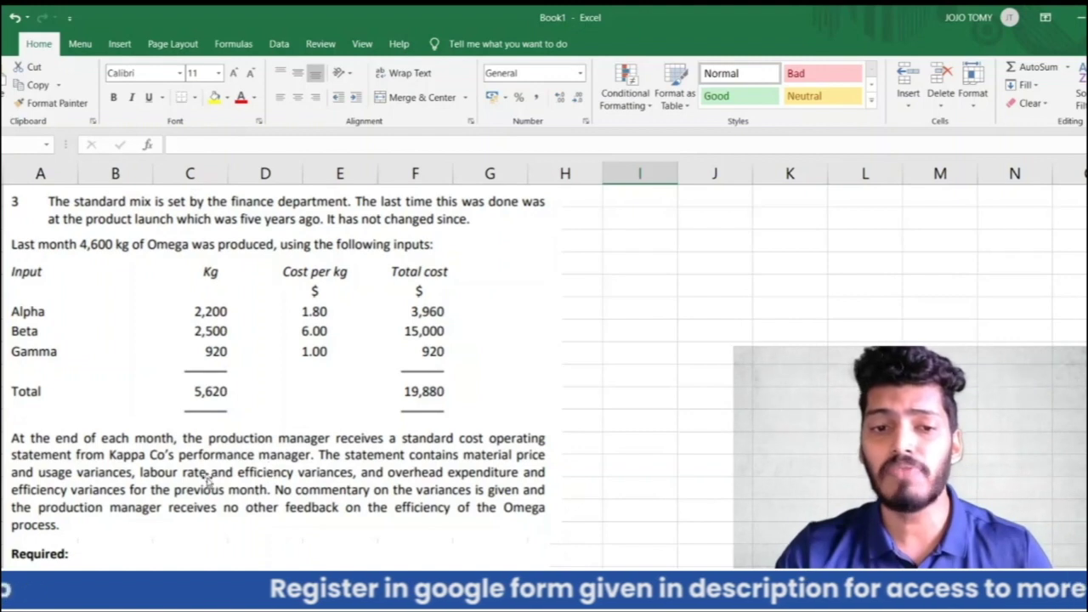
scroll(193, 448, down, 1)
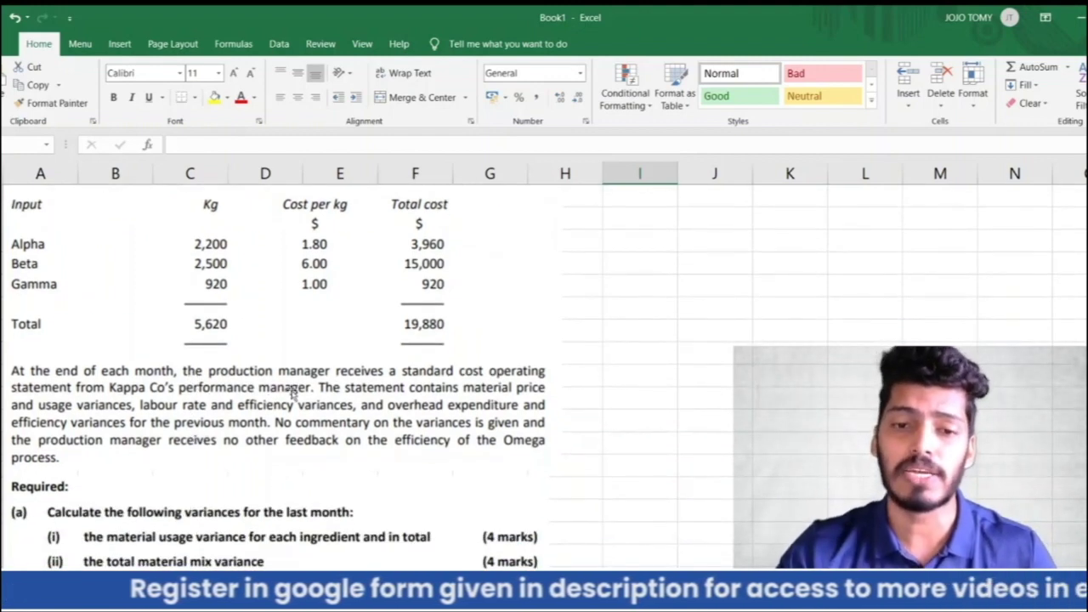
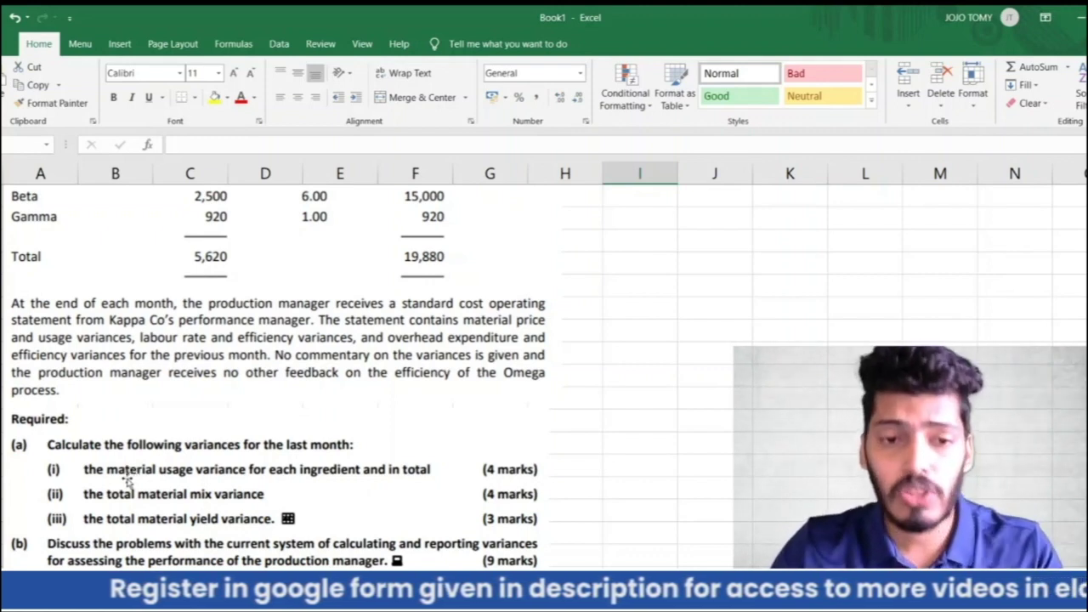
Step: Enter the column headings SQ, AQ and SP in columns B to D, two rows below the usage variance formula
scroll(253, 486, down, 2)
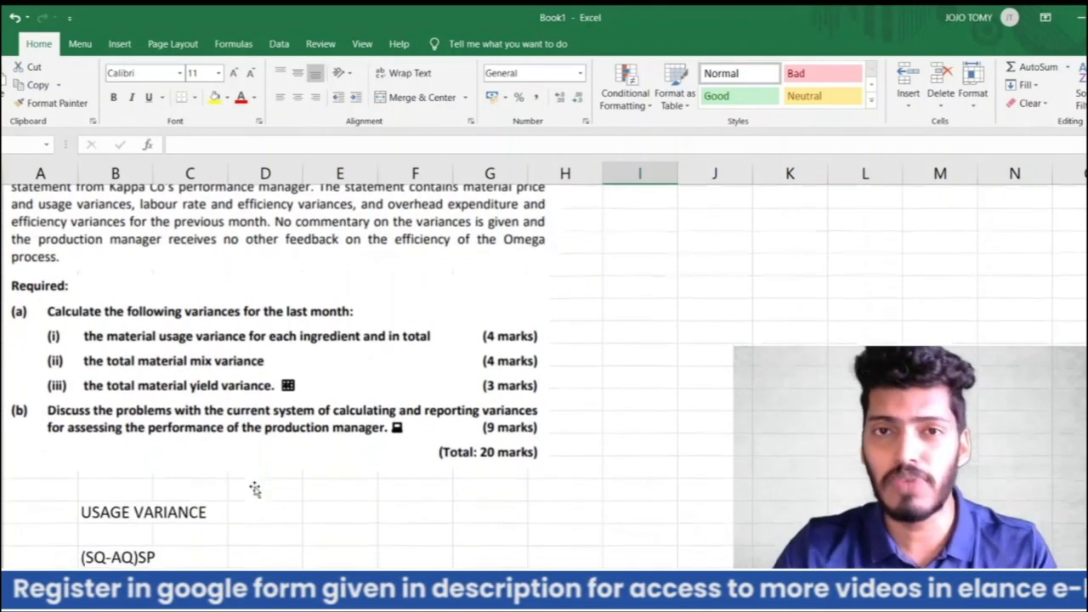
scroll(253, 489, down, 1)
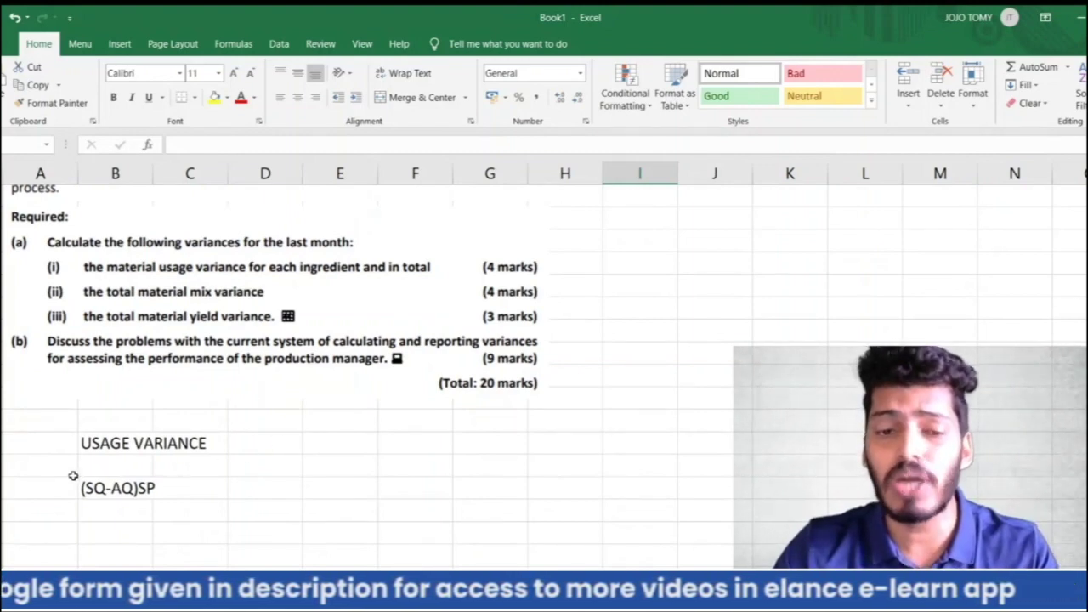
scroll(96, 470, down, 1)
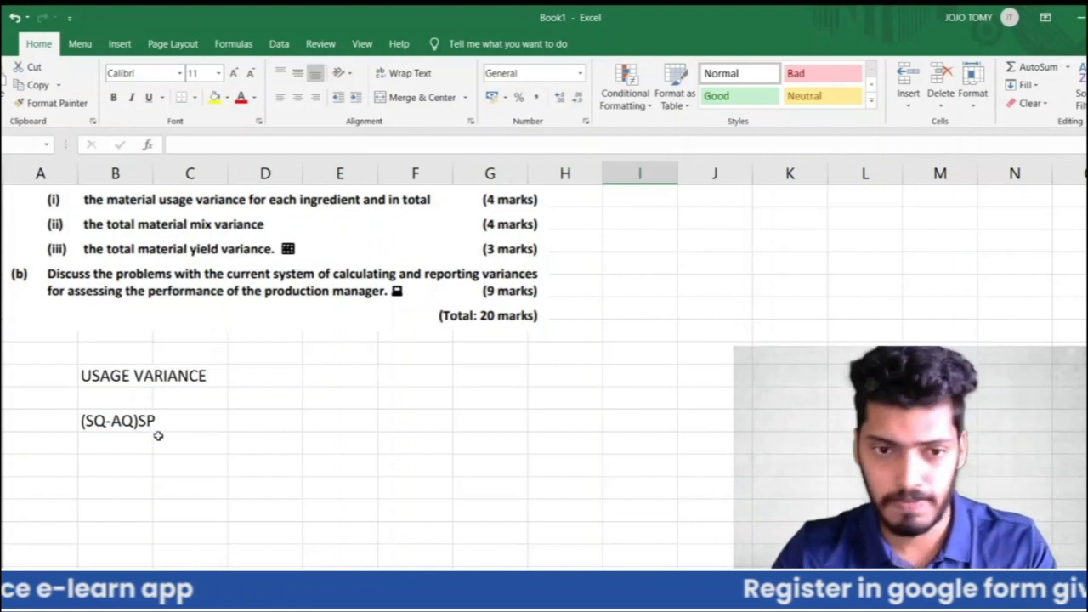
scroll(162, 437, down, 1)
click(136, 401)
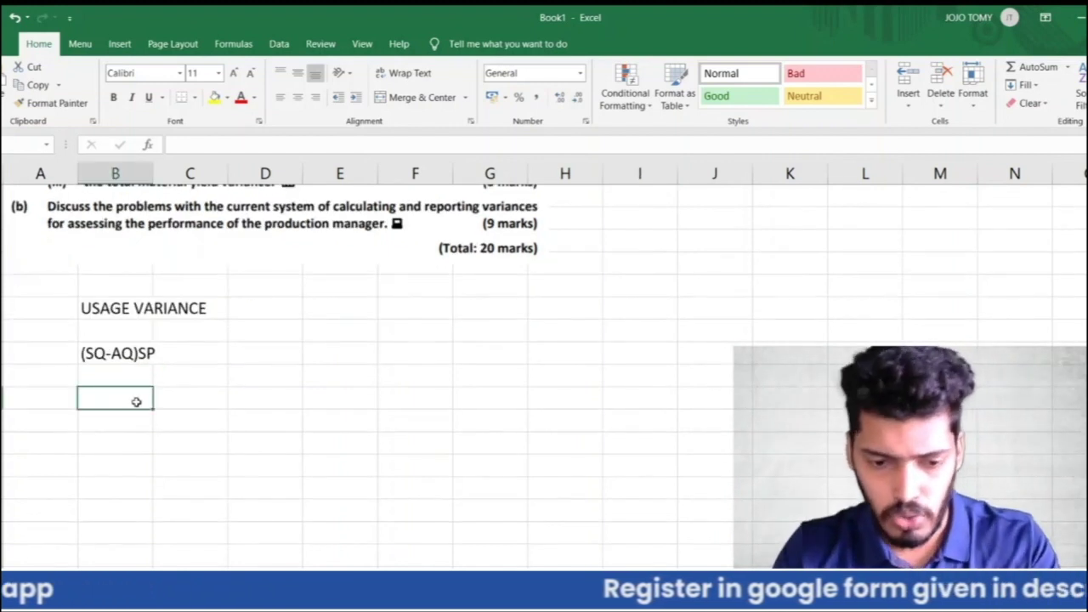
text(SQ)
key(Tab)
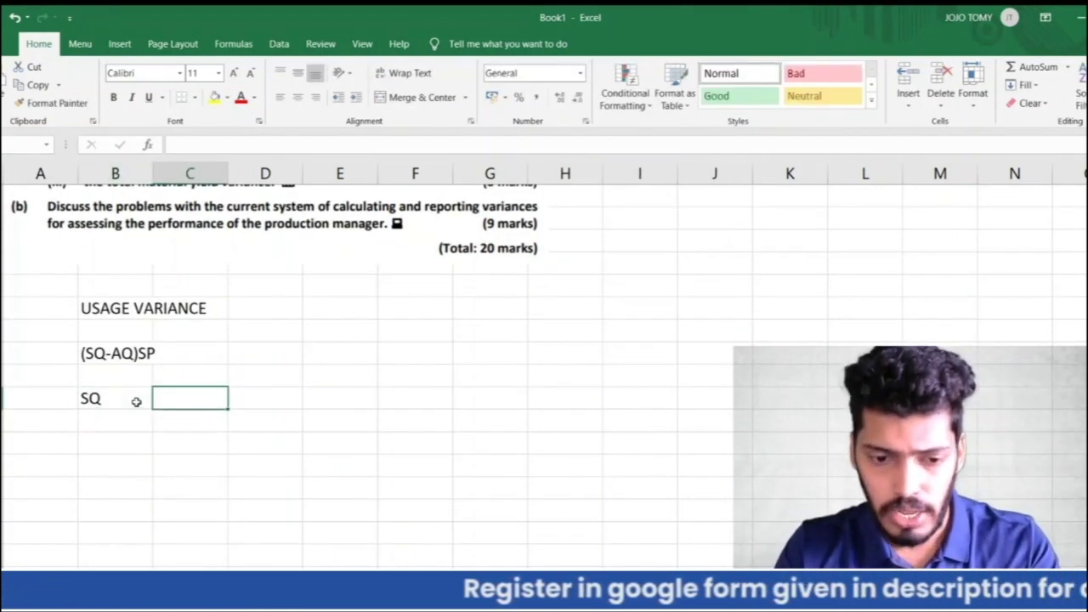
text(AQ)
key(Tab)
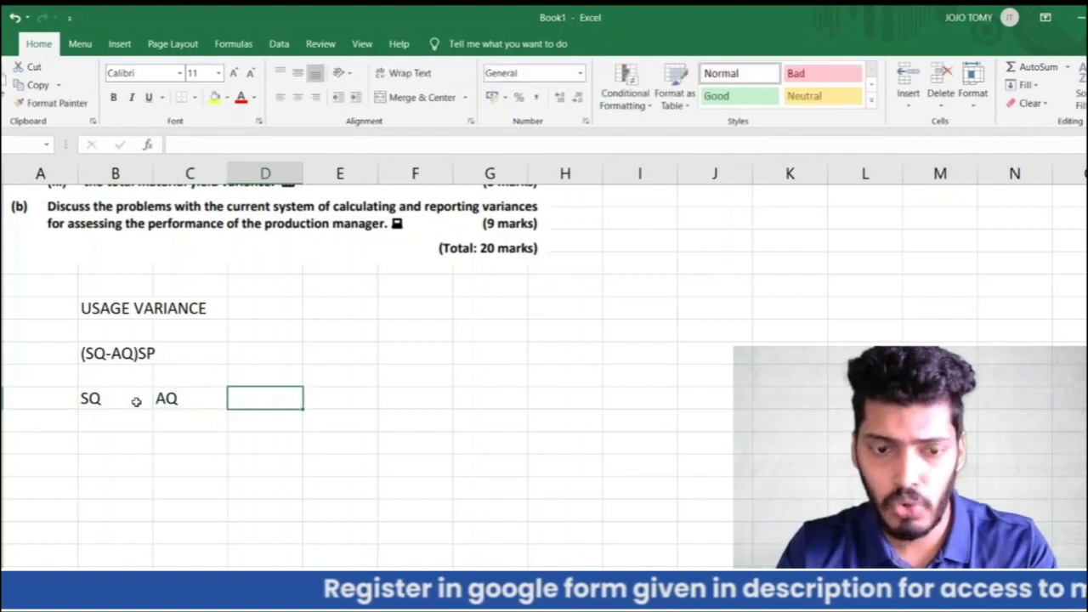
text(SP)
key(Return)
Step: Make the SQ, AQ and SP headings bold
click(136, 401)
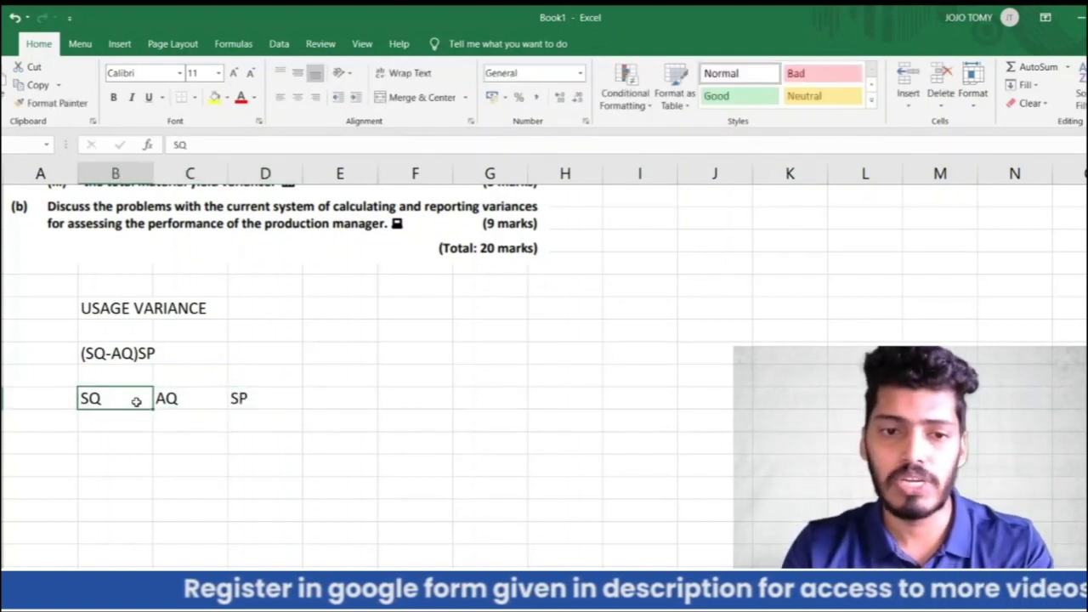
key(shift+Right)
key(shift+Right)
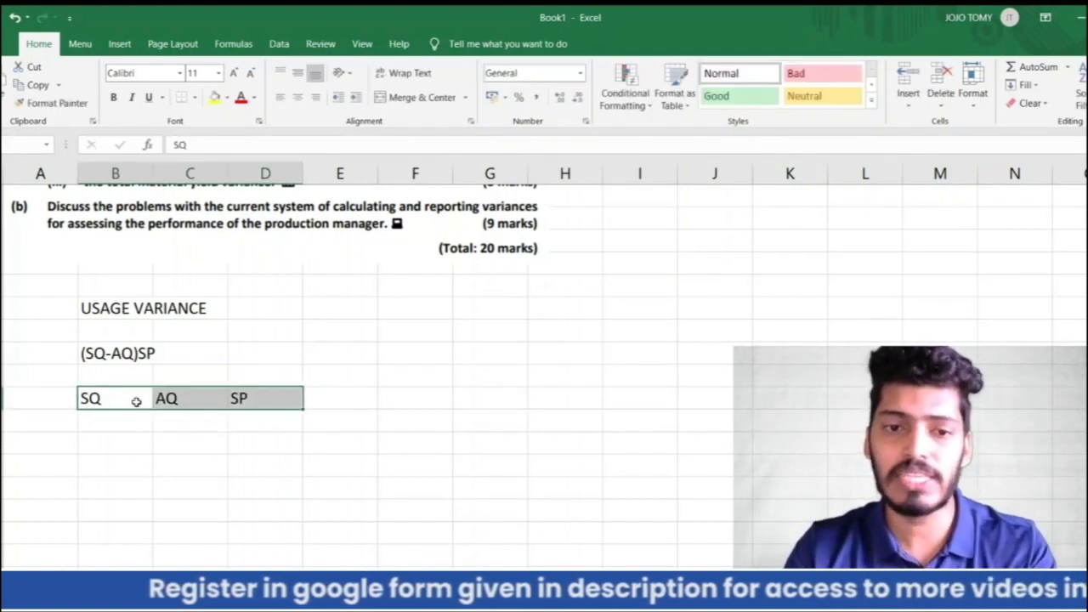
click(113, 97)
click(138, 420)
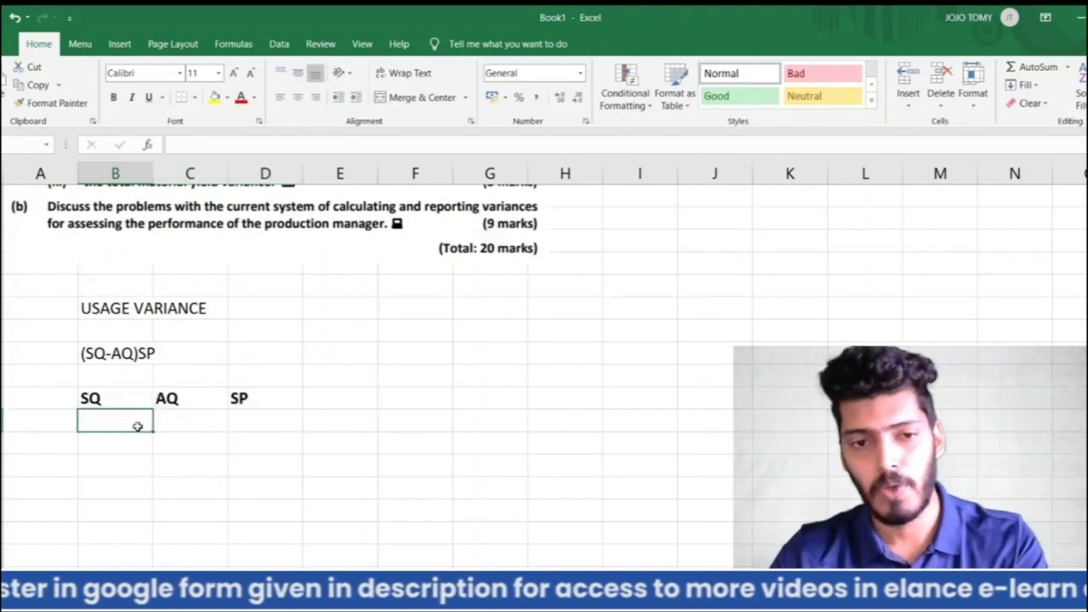
Step: Label the three rows beneath the headings Alpha, Beta and Gamma in column A
click(25, 422)
text(Alpha)
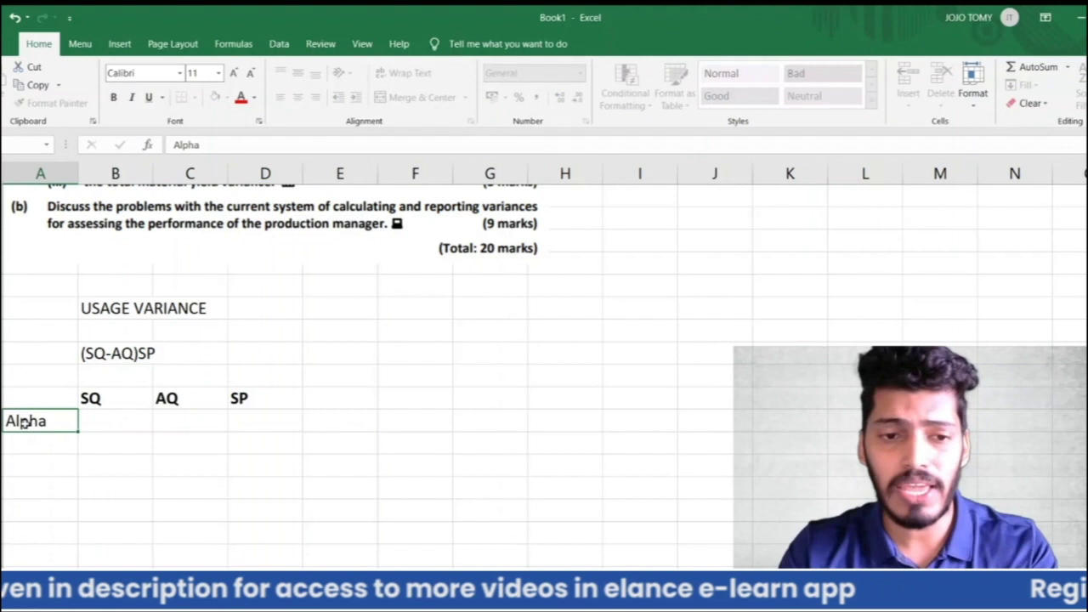
key(ctrl+Return)
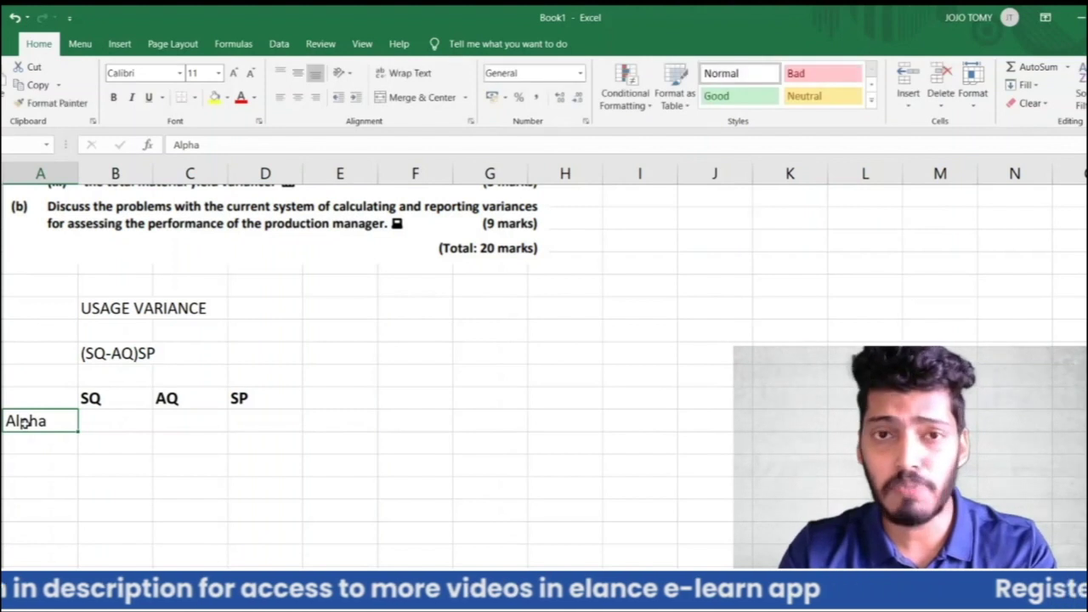
click(46, 441)
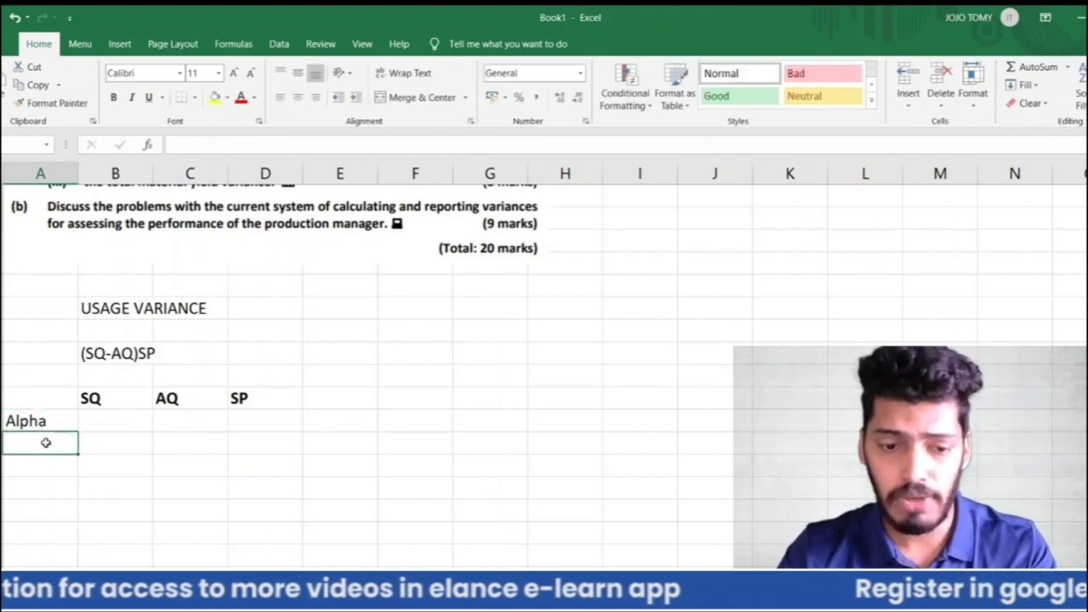
text(Beta)
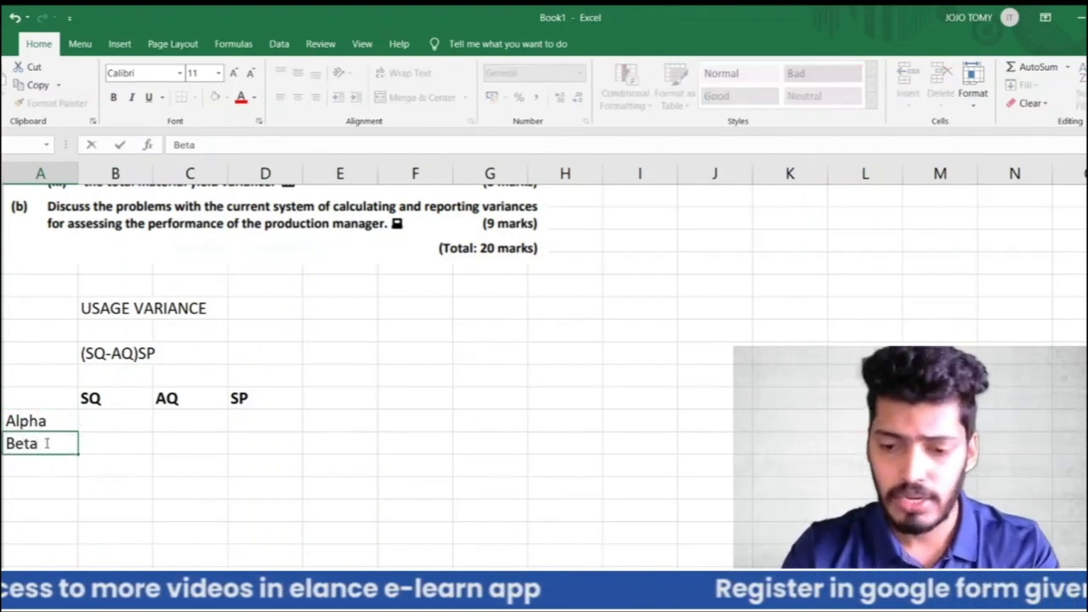
key(Return)
text(Gamma)
key(Return)
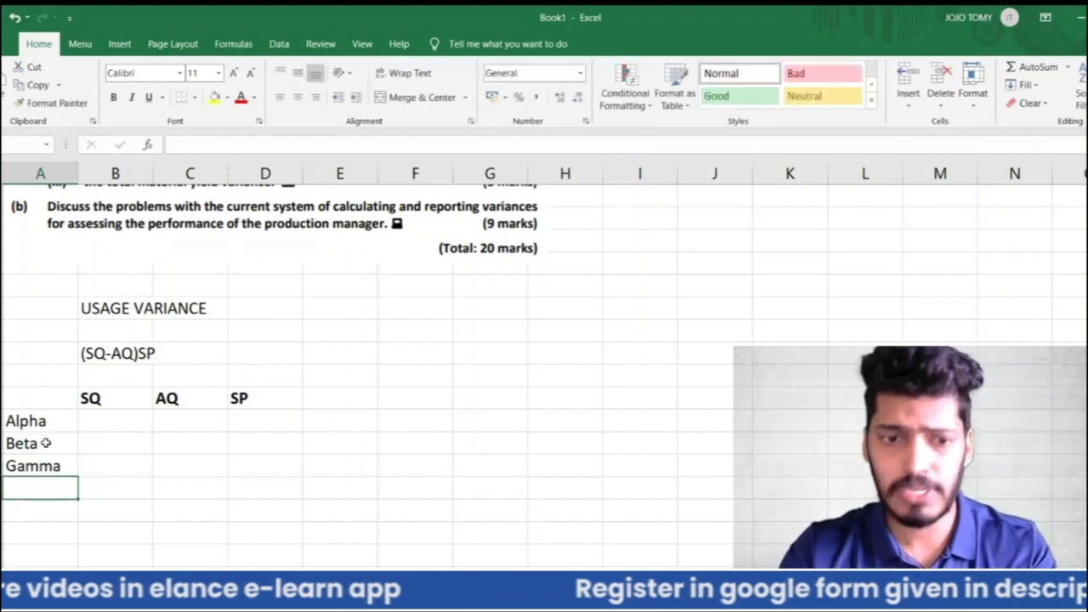
key(Right)
key(Up)
key(Up)
key(Up)
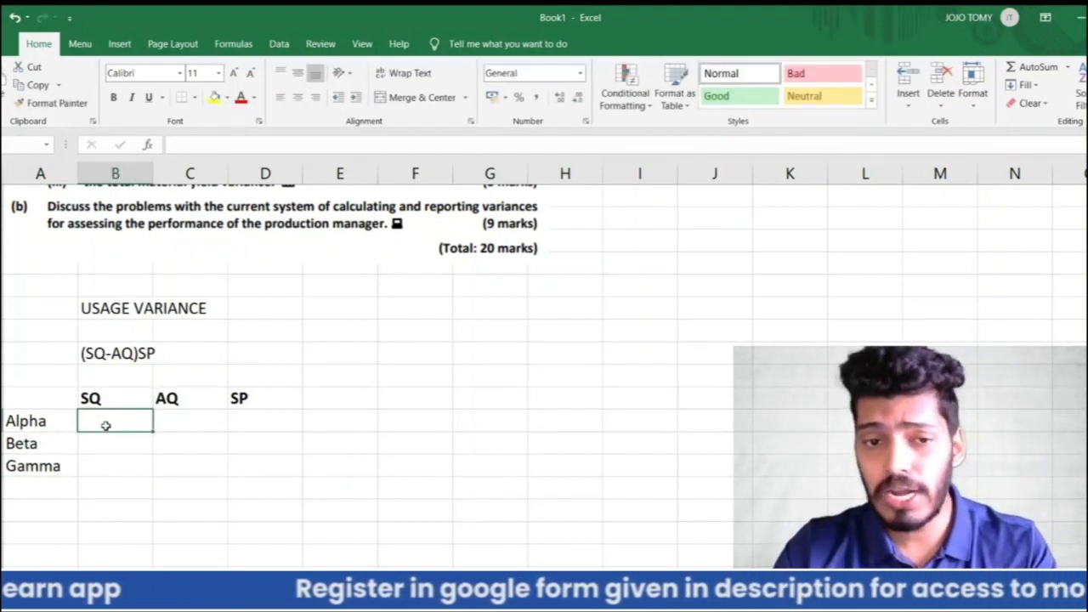
Step: Review the standard kg per 100 kg of Omega, last month's 4,600 kg output and inputs, and the required variances
click(45, 423)
click(49, 442)
click(51, 465)
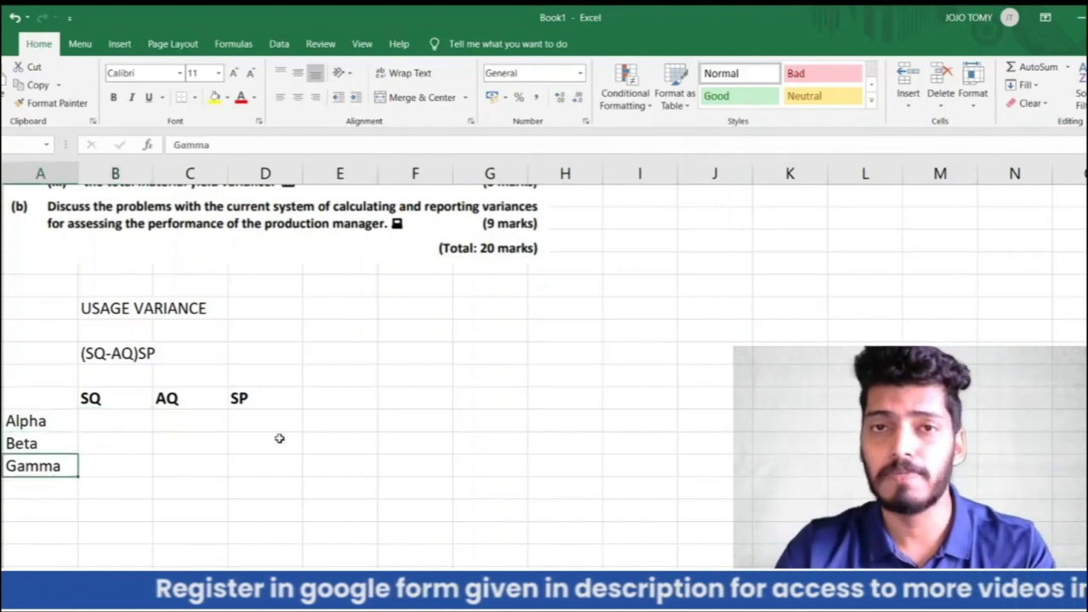
scroll(279, 437, up, 10)
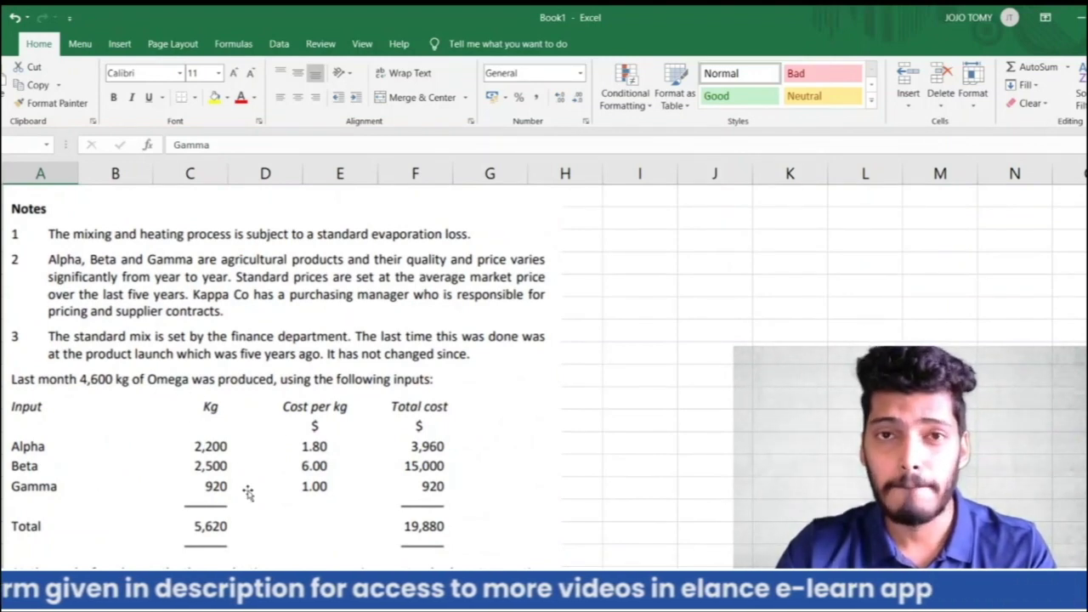
scroll(246, 493, up, 4)
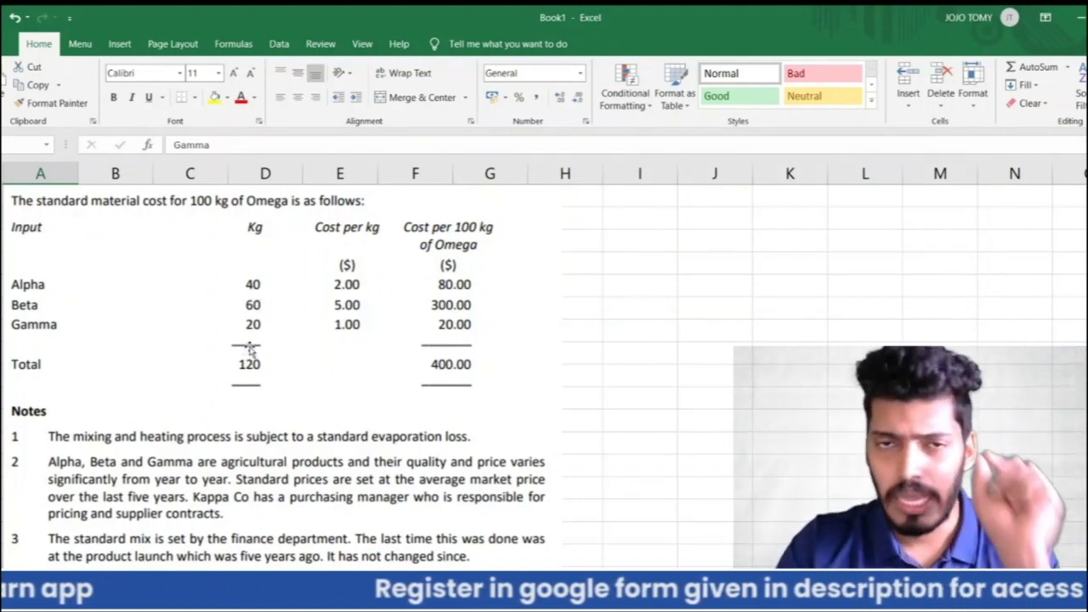
scroll(249, 349, down, 15)
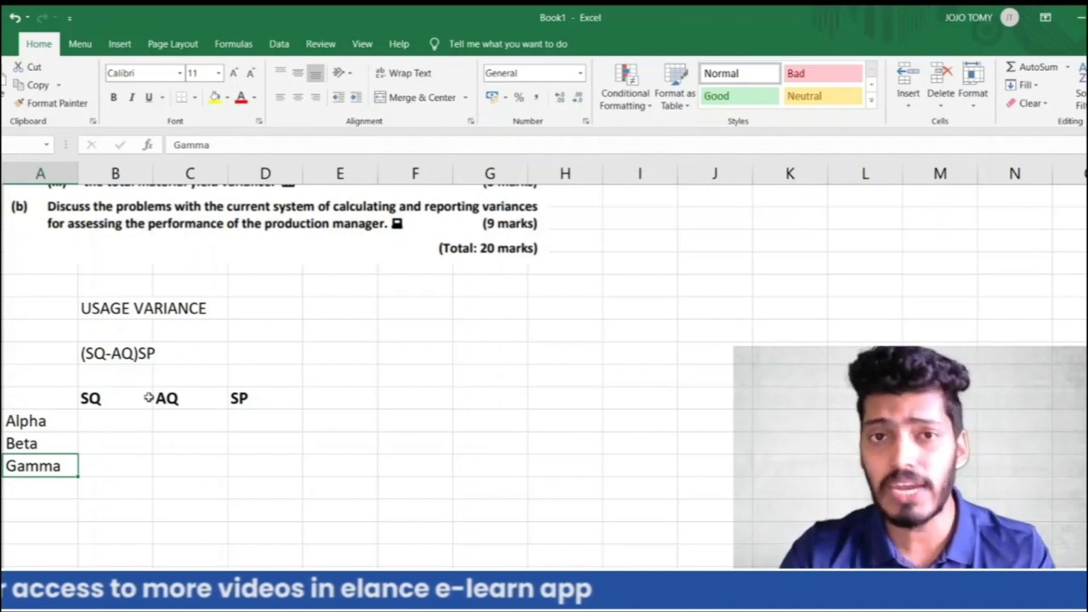
scroll(280, 384, up, 5)
scroll(250, 362, up, 1)
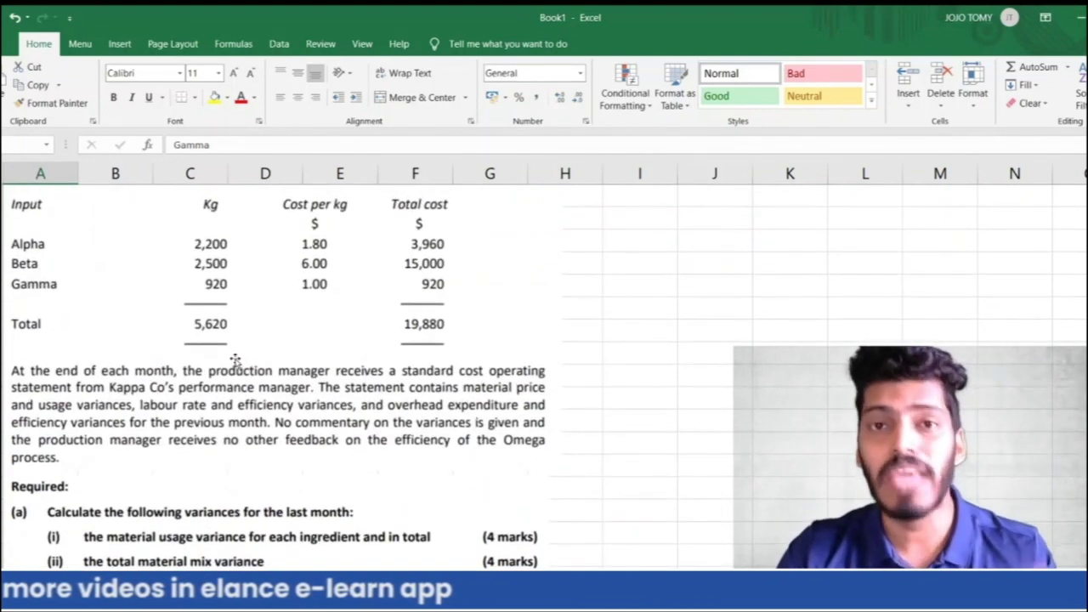
scroll(236, 360, up, 1)
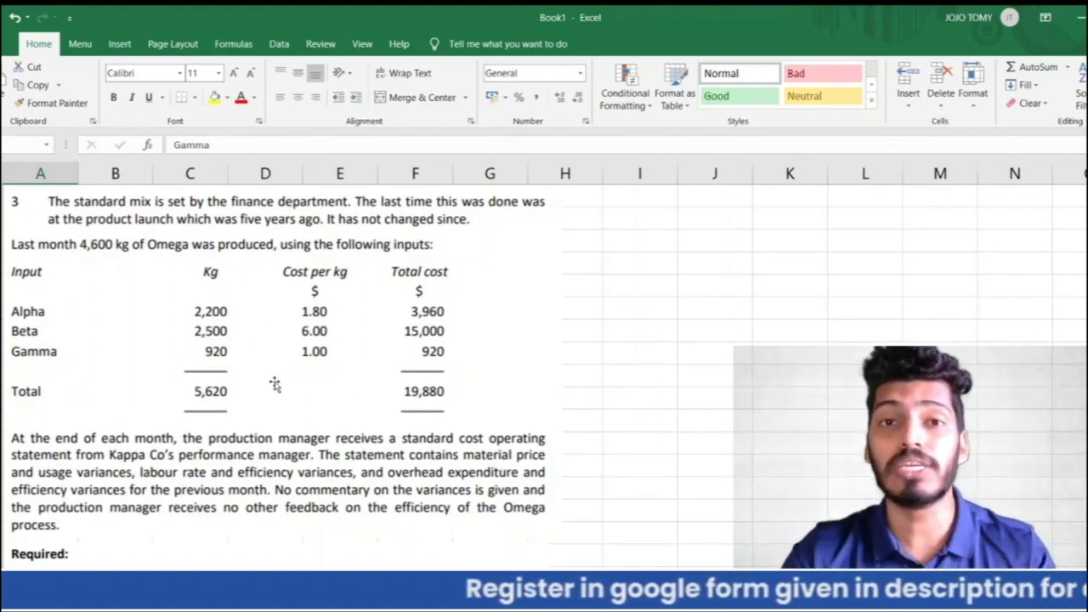
scroll(280, 387, down, 5)
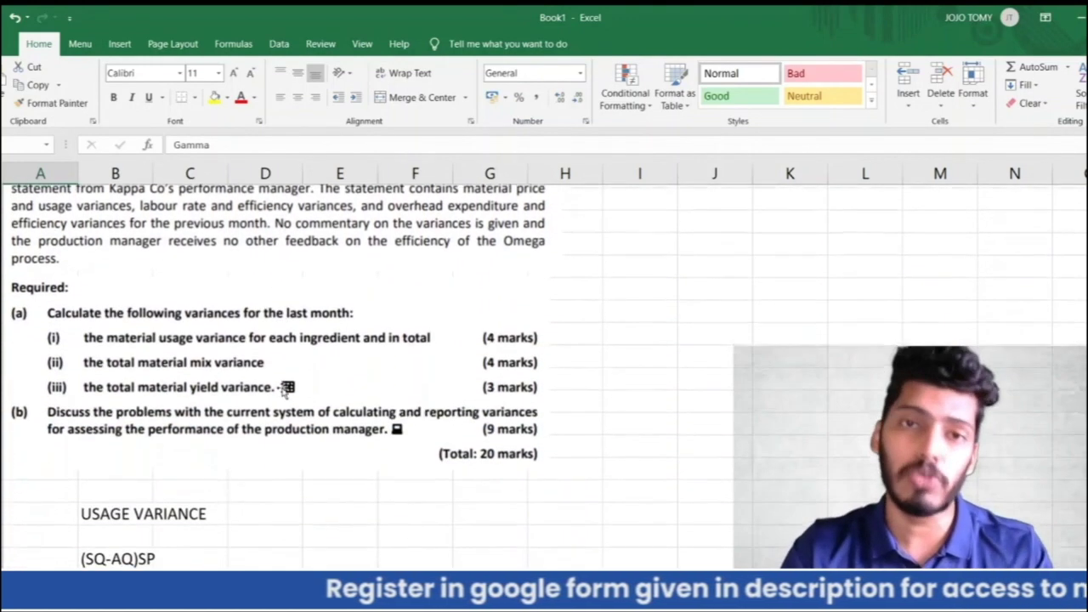
scroll(283, 388, up, 2)
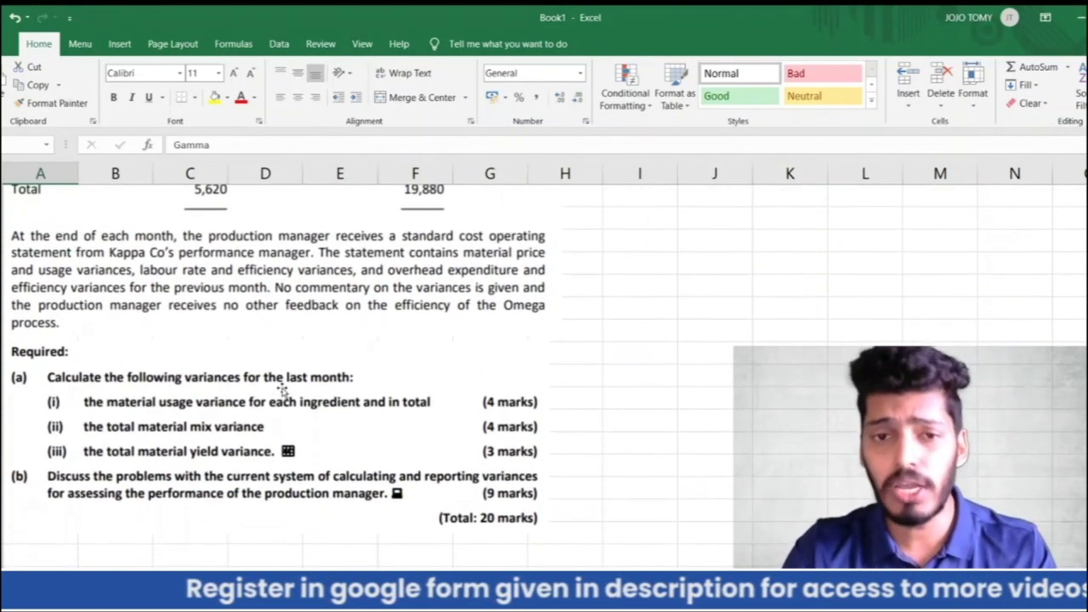
scroll(281, 388, up, 4)
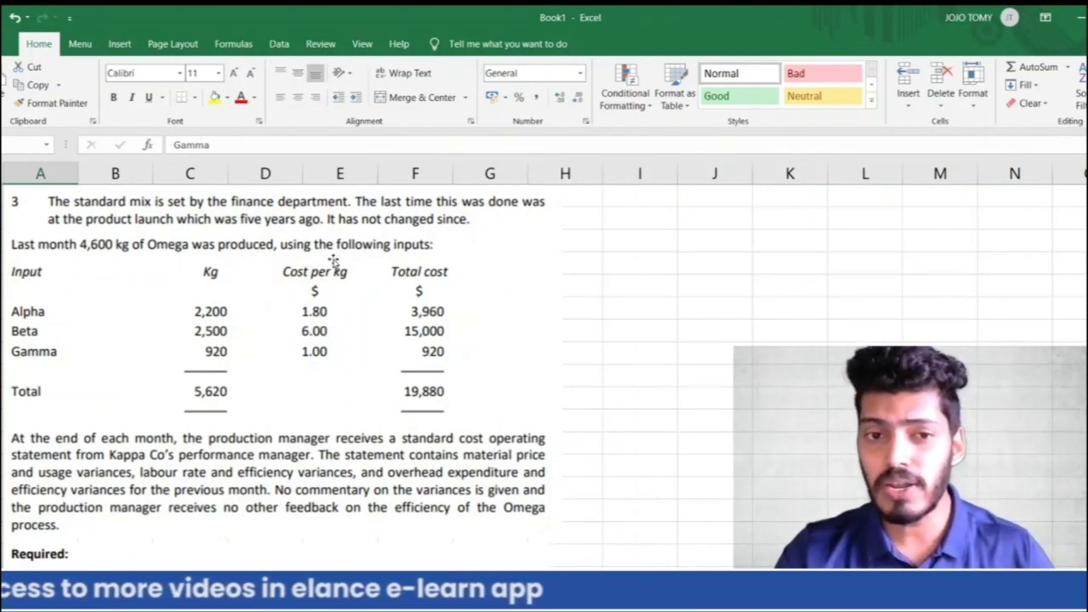
scroll(334, 261, up, 3)
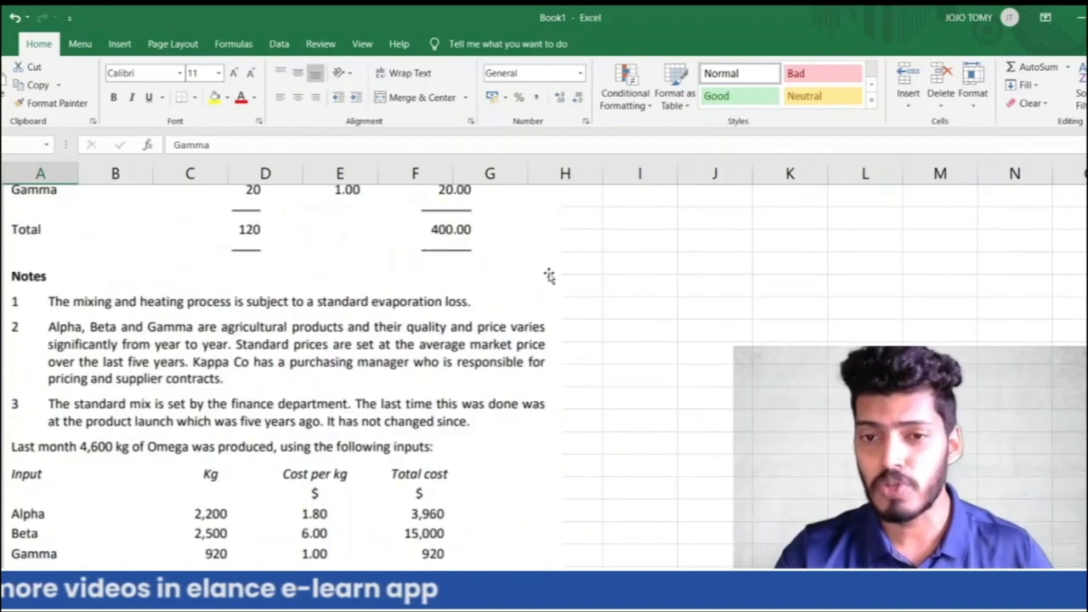
Step: Enter the label alpha in column J beside the Notes heading to start a side working for the standard quantity
click(708, 272)
text(apha)
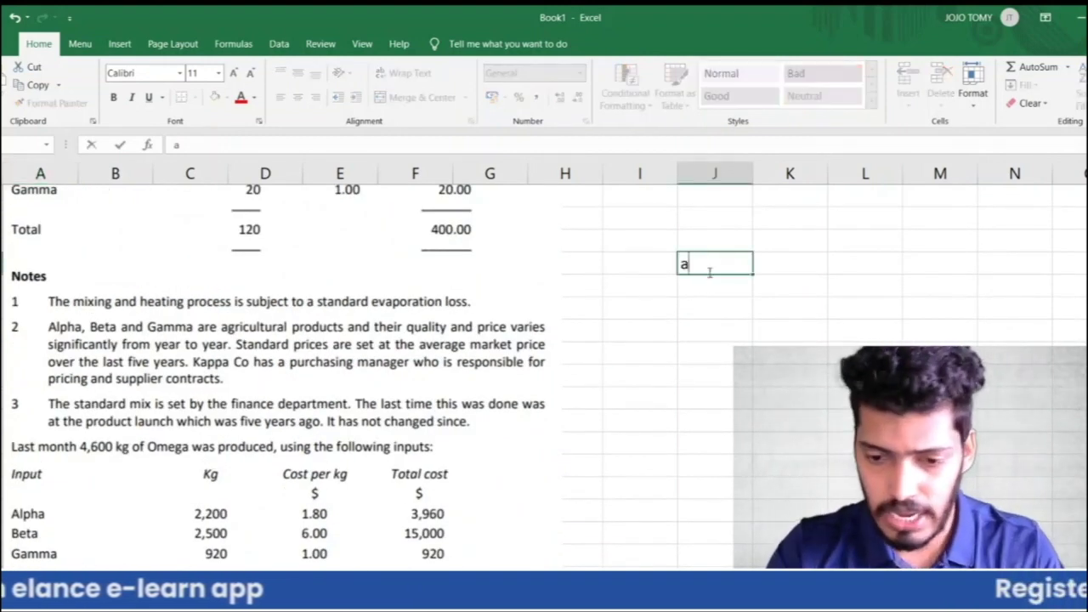
key(BackSpace)
key(BackSpace)
key(BackSpace)
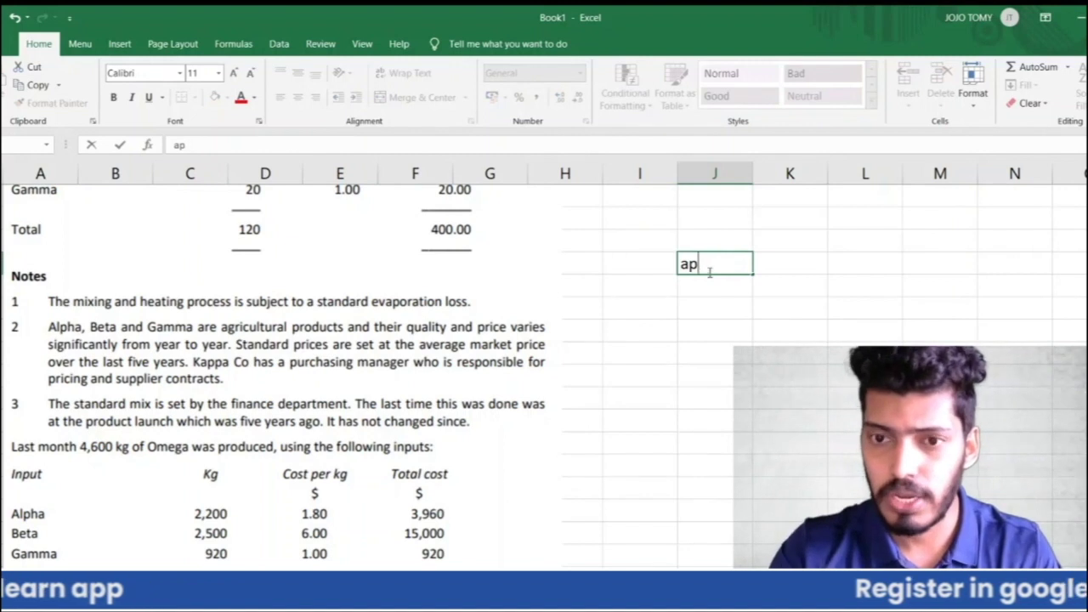
text(lpha)
key(Left)
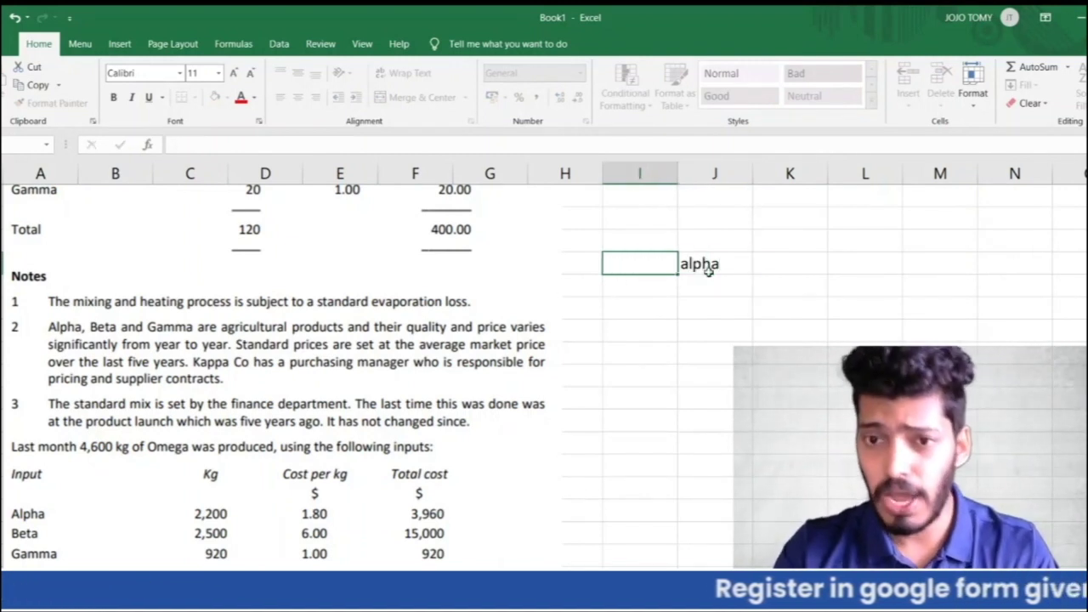
Step: Enter 4600kg in column K, two rows below the alpha label
key(Down)
key(Right)
key(Down)
key(Right)
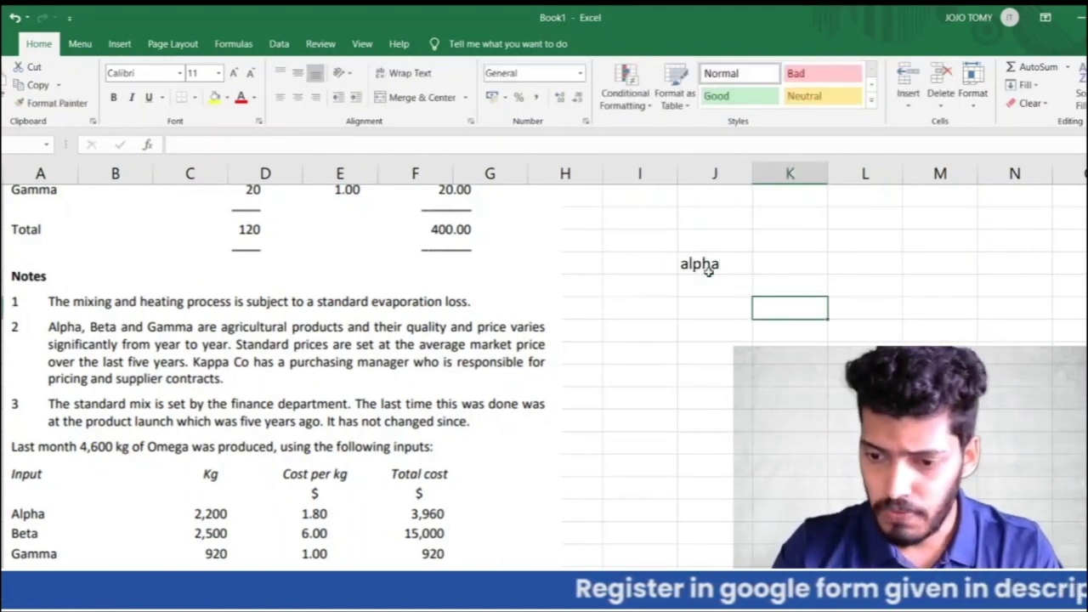
text(4600kg)
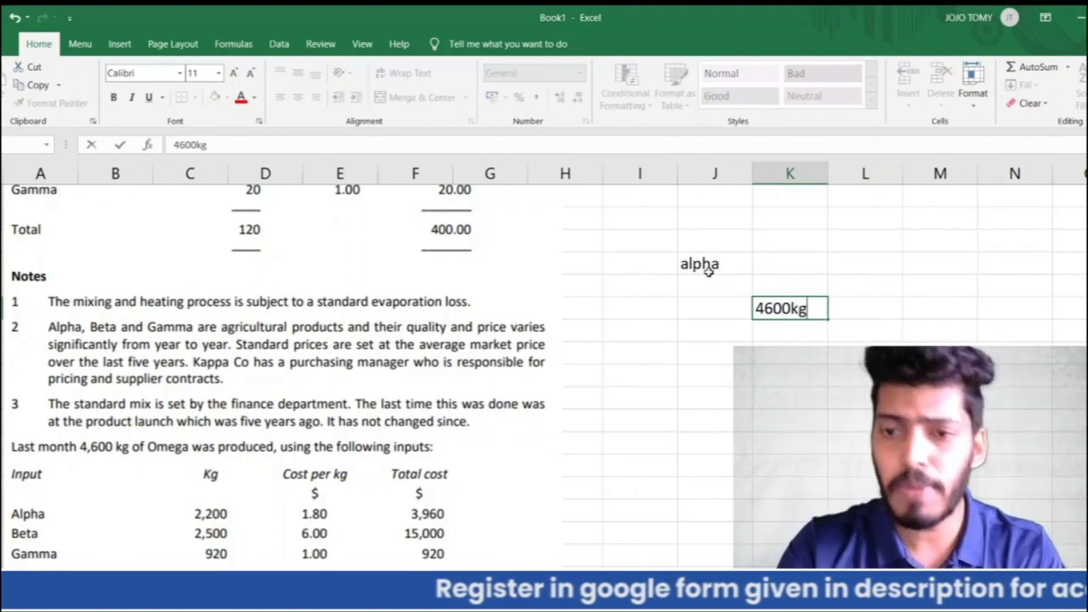
key(ctrl+Return)
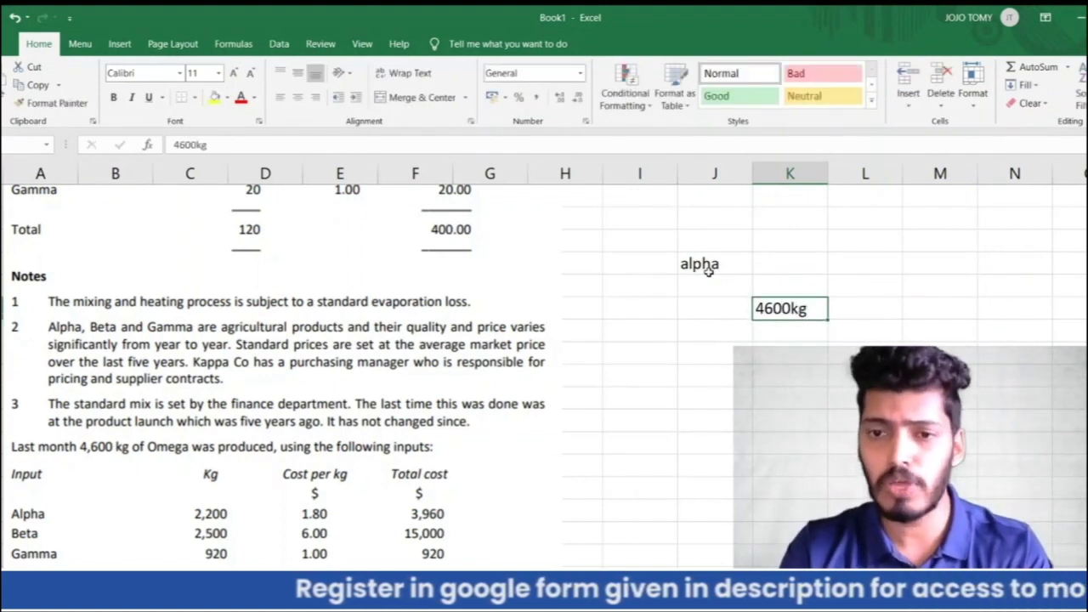
Step: Enter 100kg in column K directly above the 4600kg entry
key(Left)
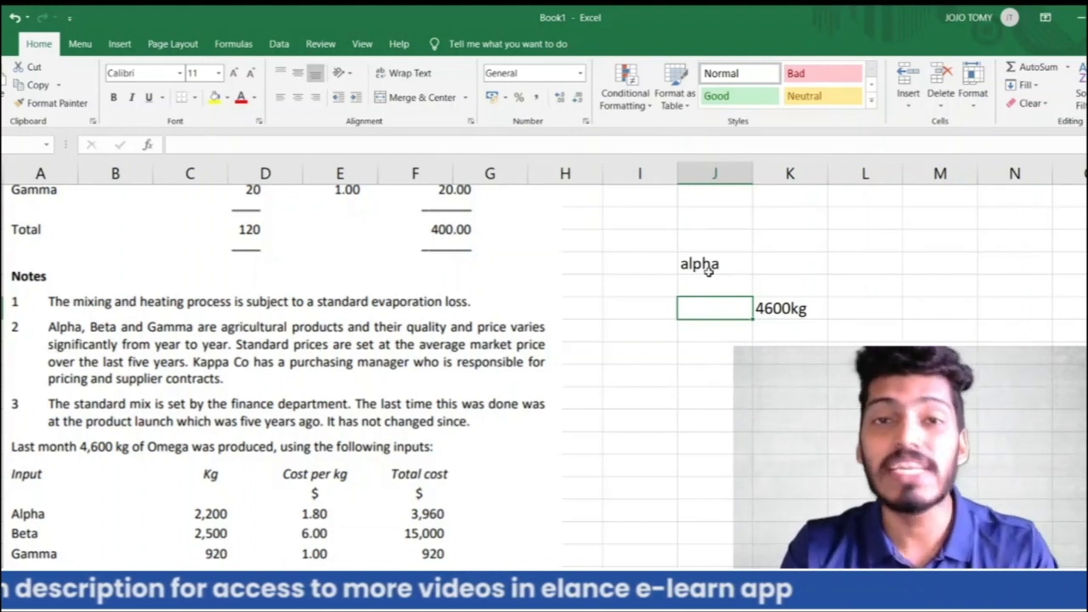
key(Up)
key(Right)
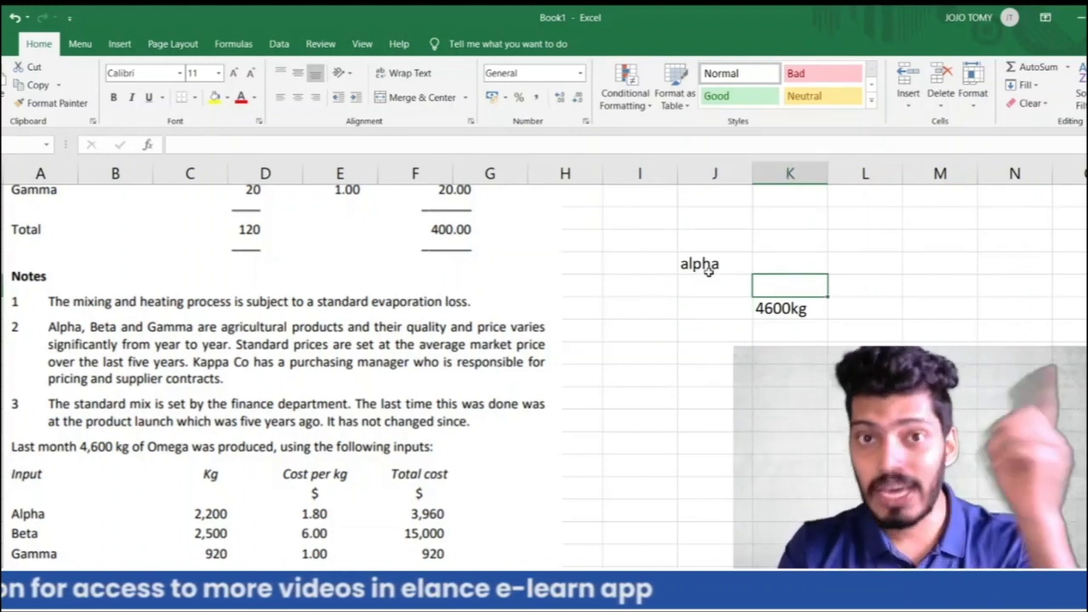
text(100kg)
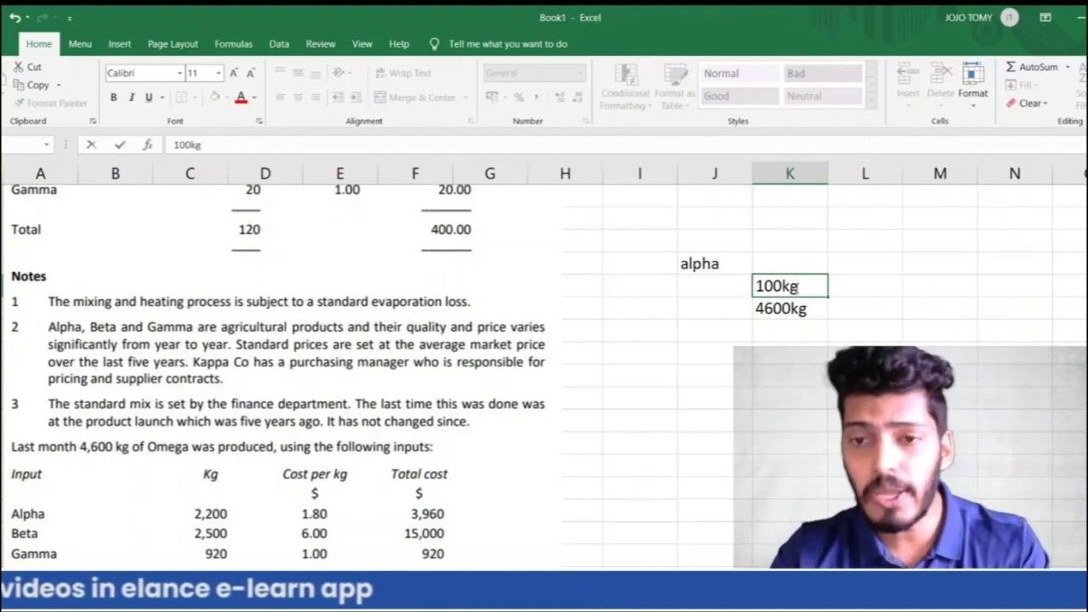
Step: Enter Alpha's standard input of 40kg in column J, directly beneath the alpha label and beside 100kg
scroll(282, 236, up, 4)
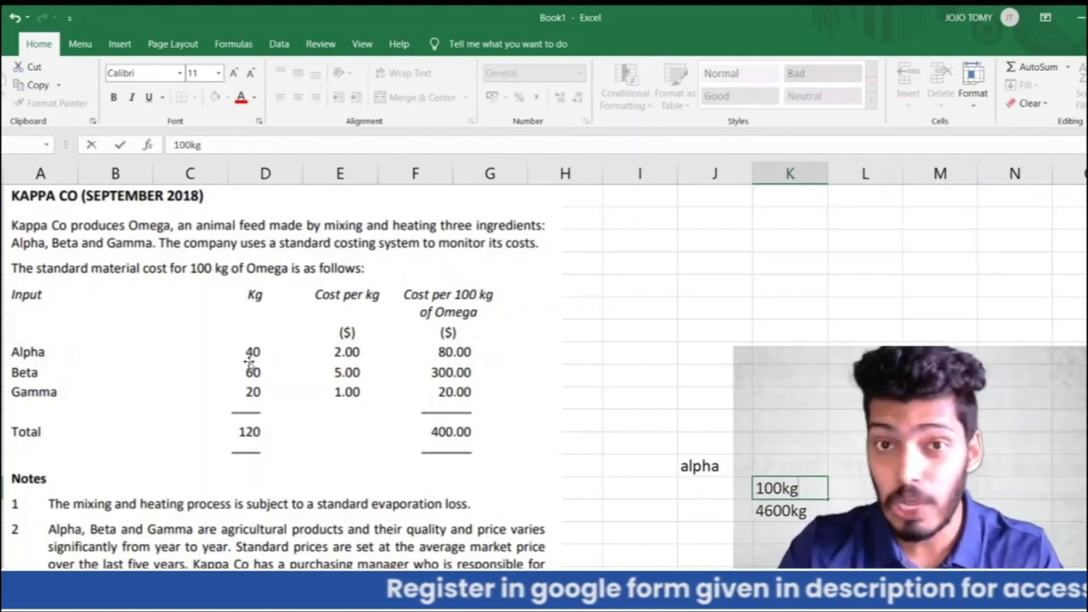
scroll(646, 412, down, 1)
click(721, 421)
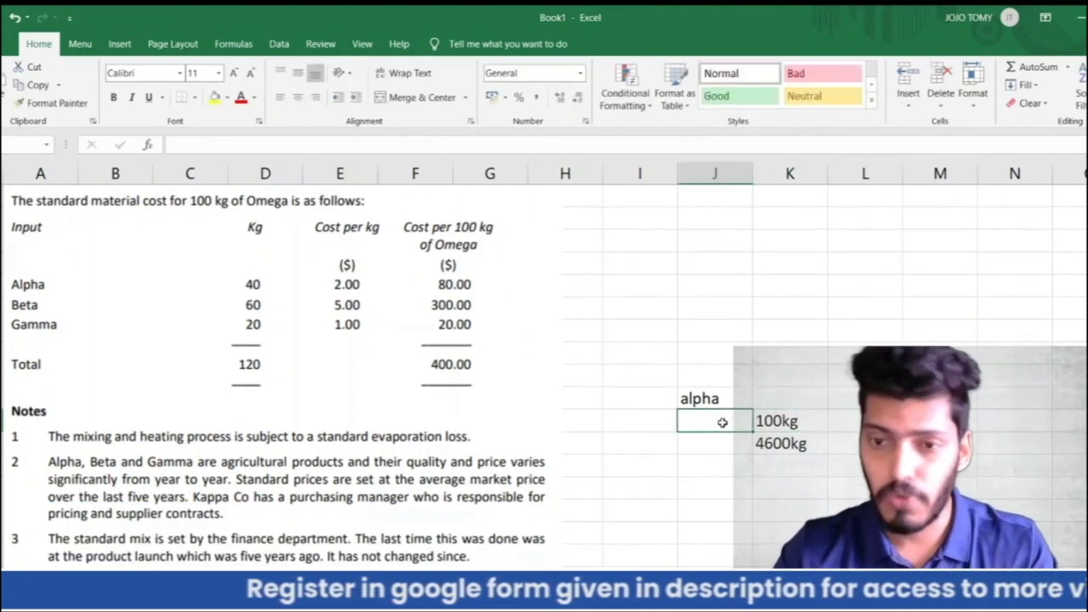
text(40)
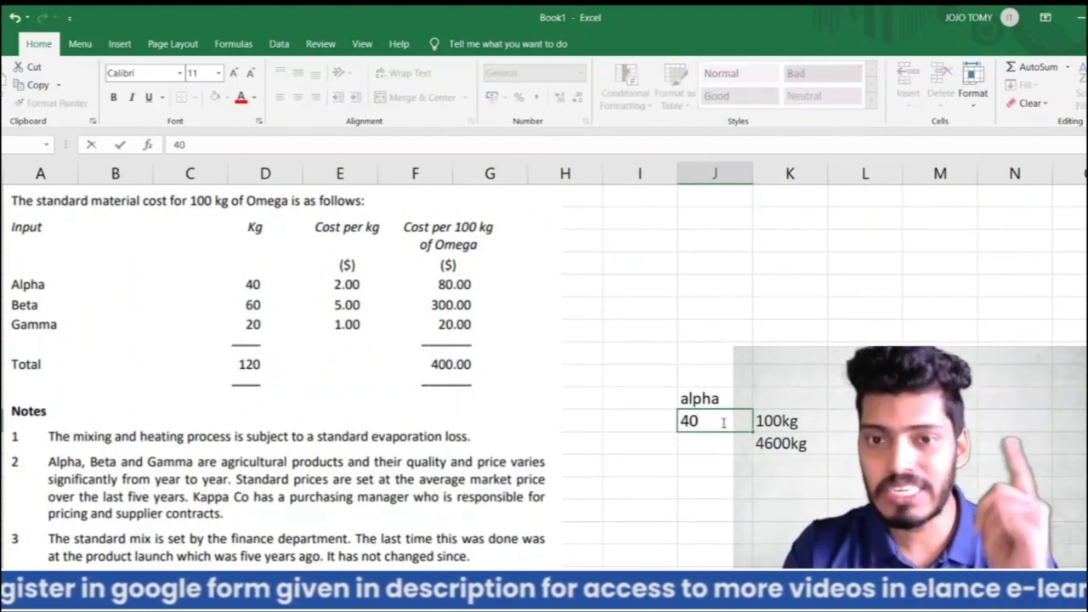
text(kg)
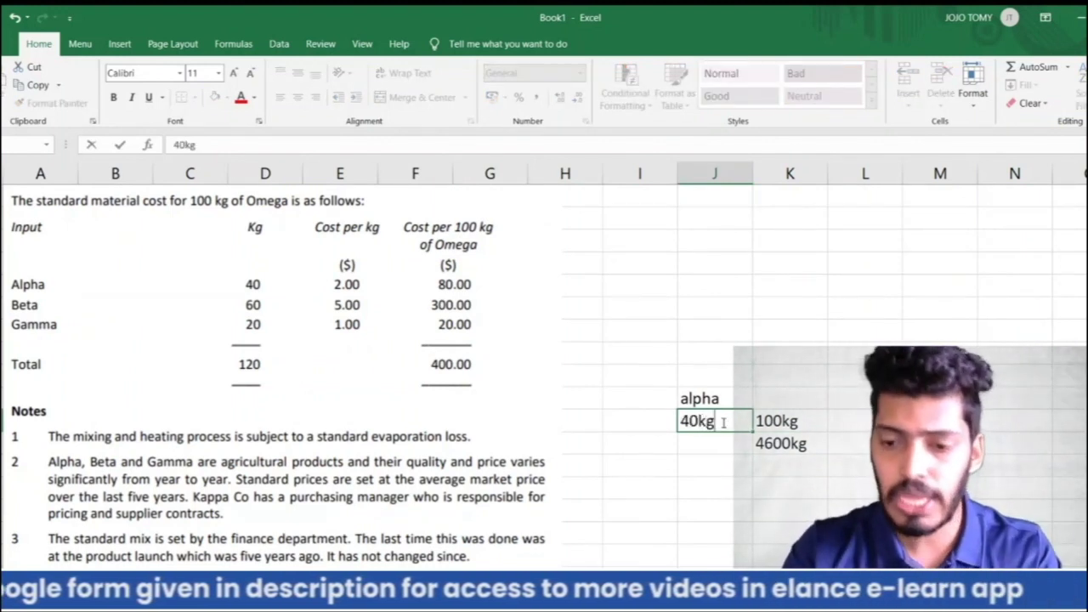
key(Return)
Step: Mark the unknown Alpha quantity as x ? in column J beside 4600kg
click(722, 421)
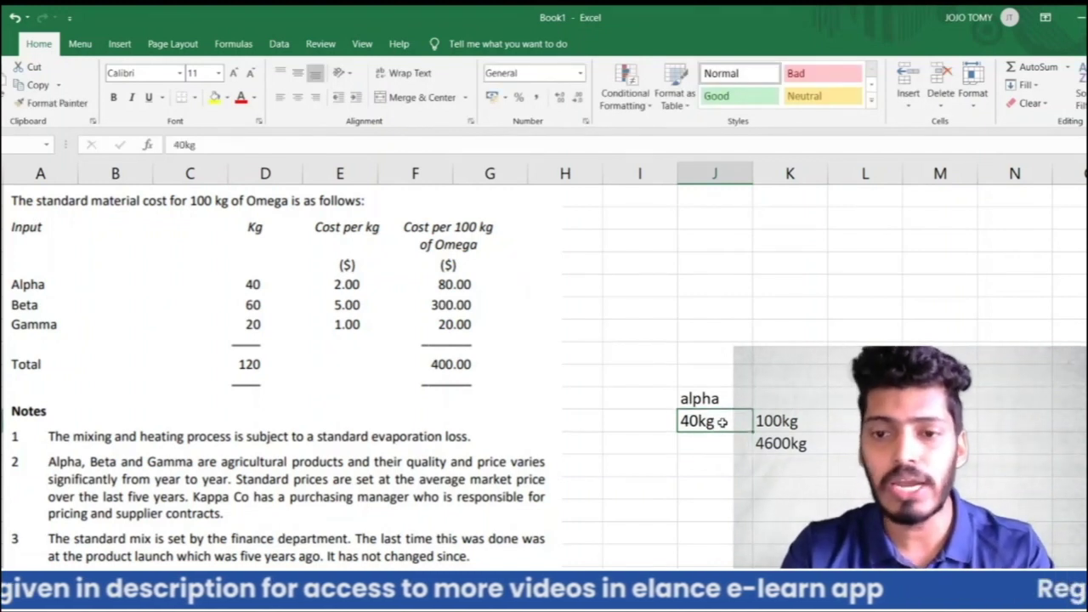
key(shift+Right)
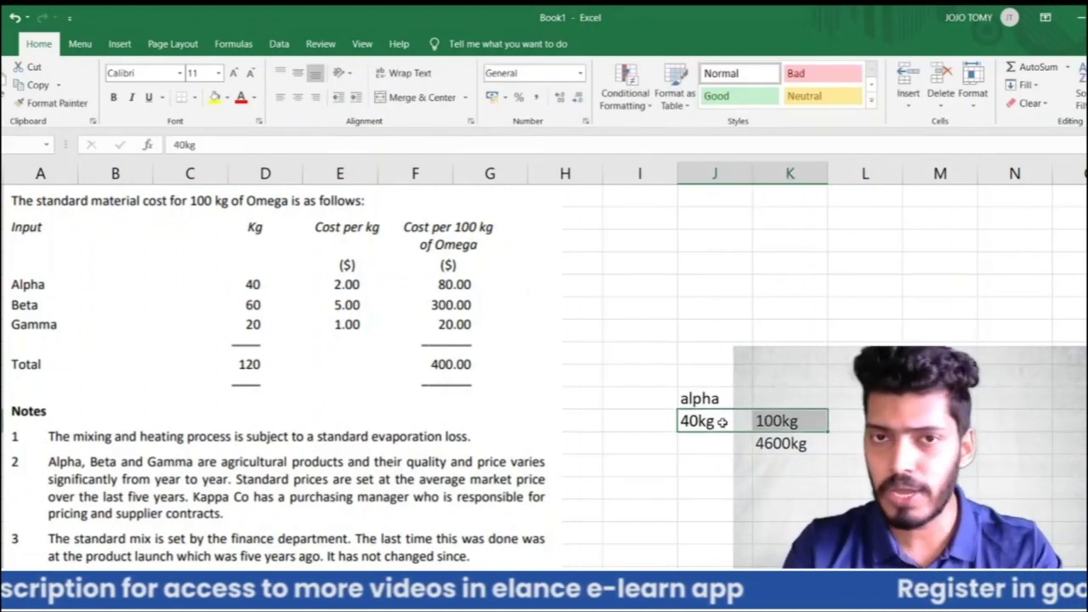
key(Down)
key(Right)
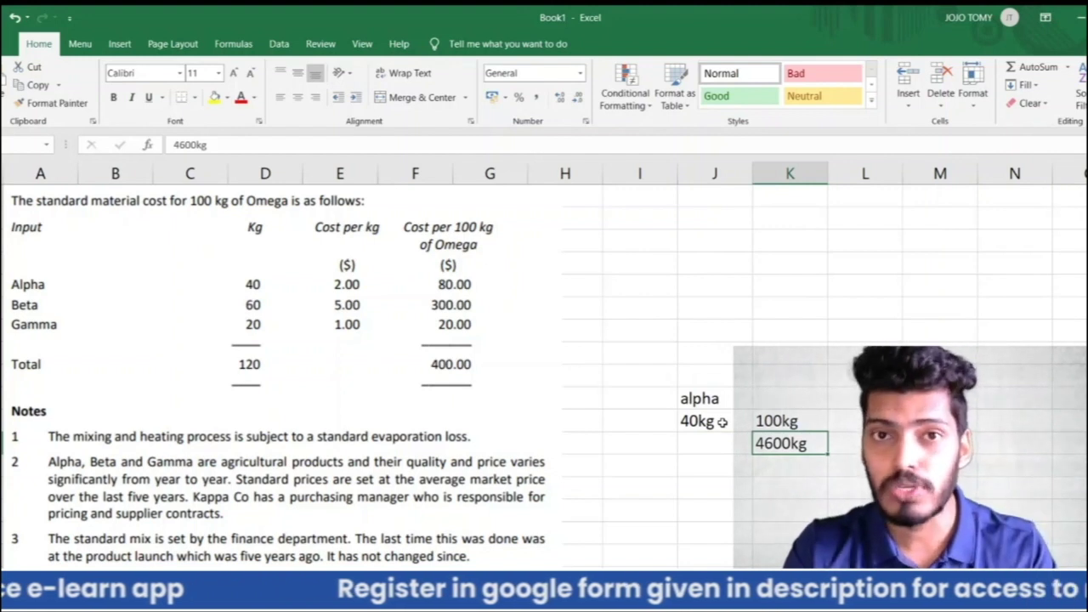
key(Left)
text(?)
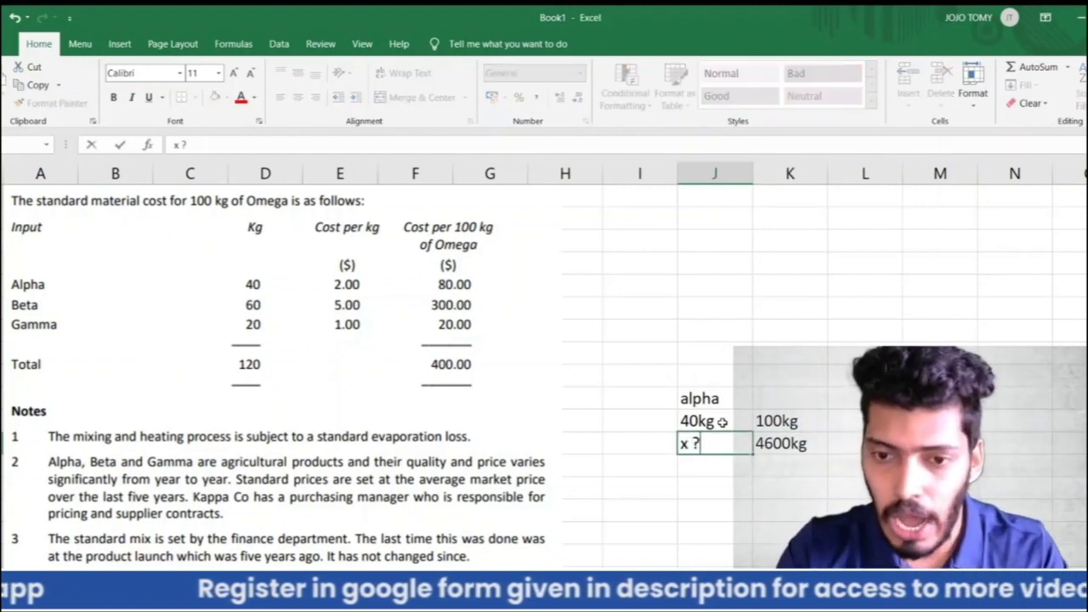
key(Return)
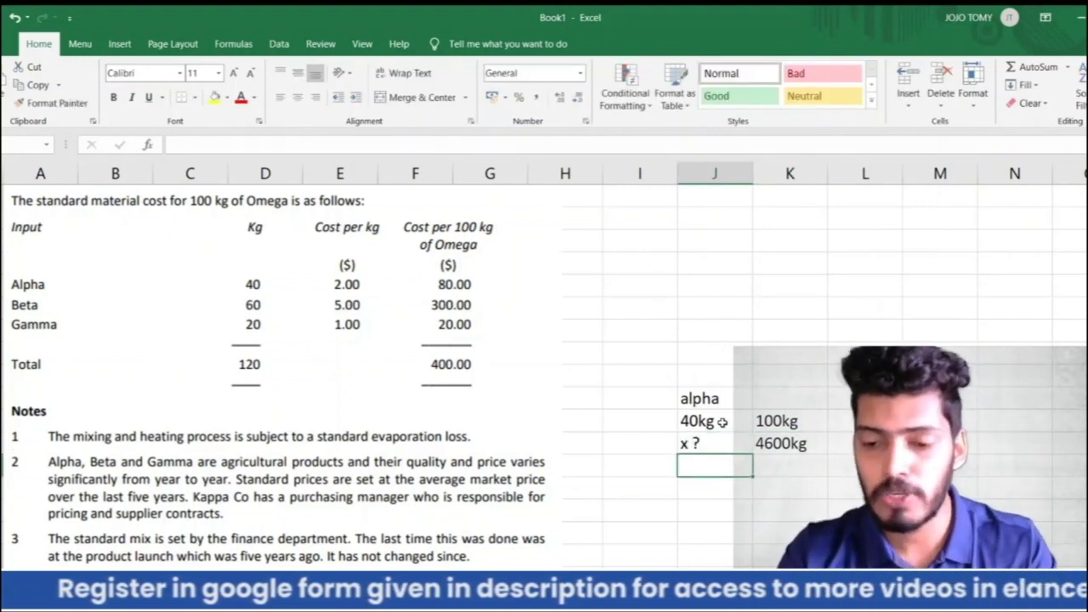
Step: Two rows below x ?, enter the label x= in column J and the formula =4600*40/100 beside it in column K
key(Return)
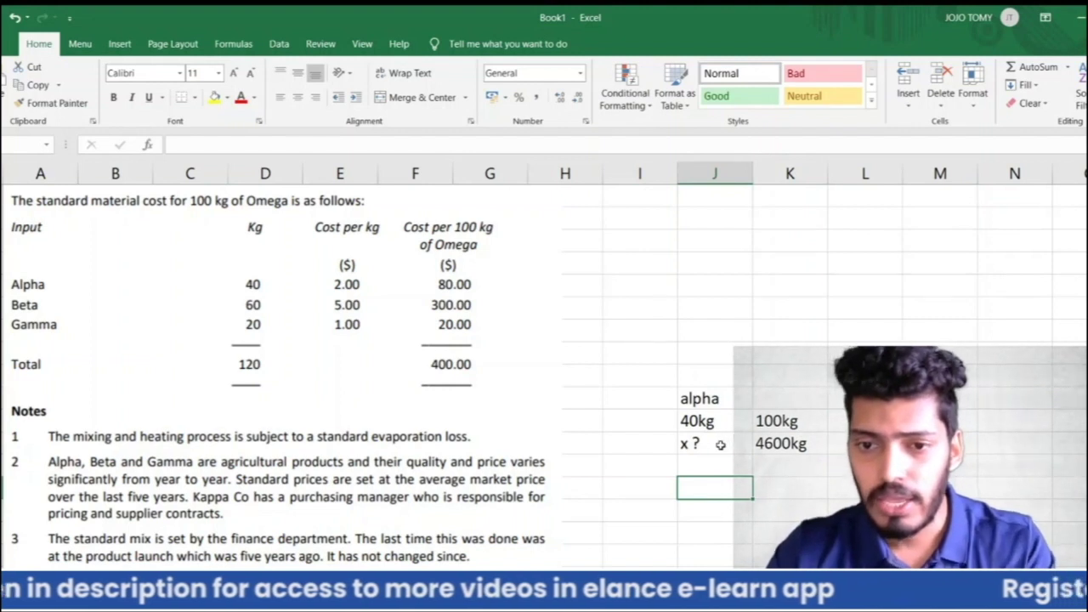
click(722, 444)
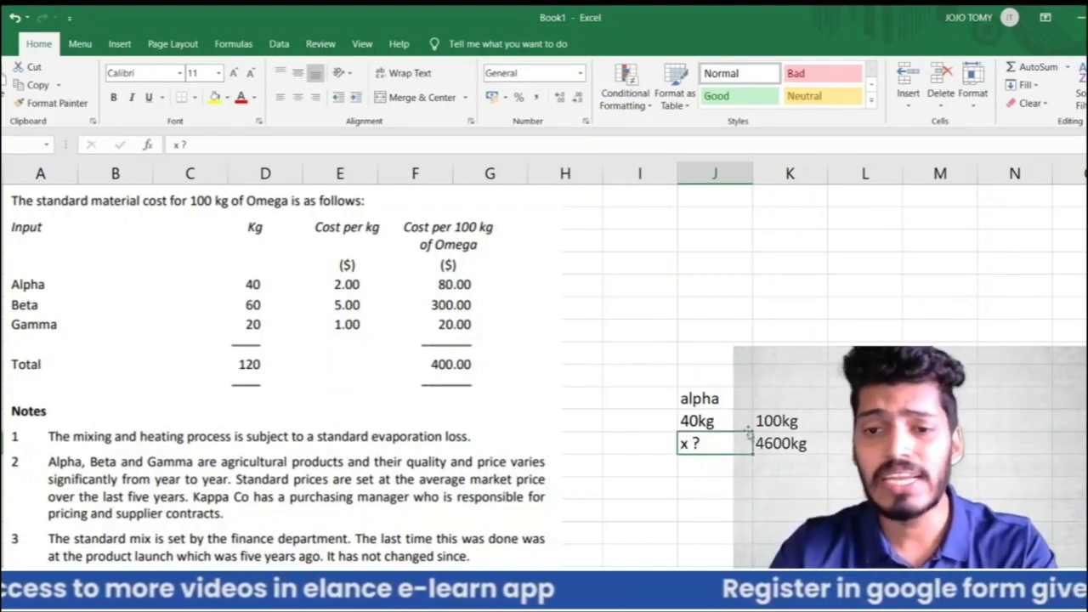
click(723, 480)
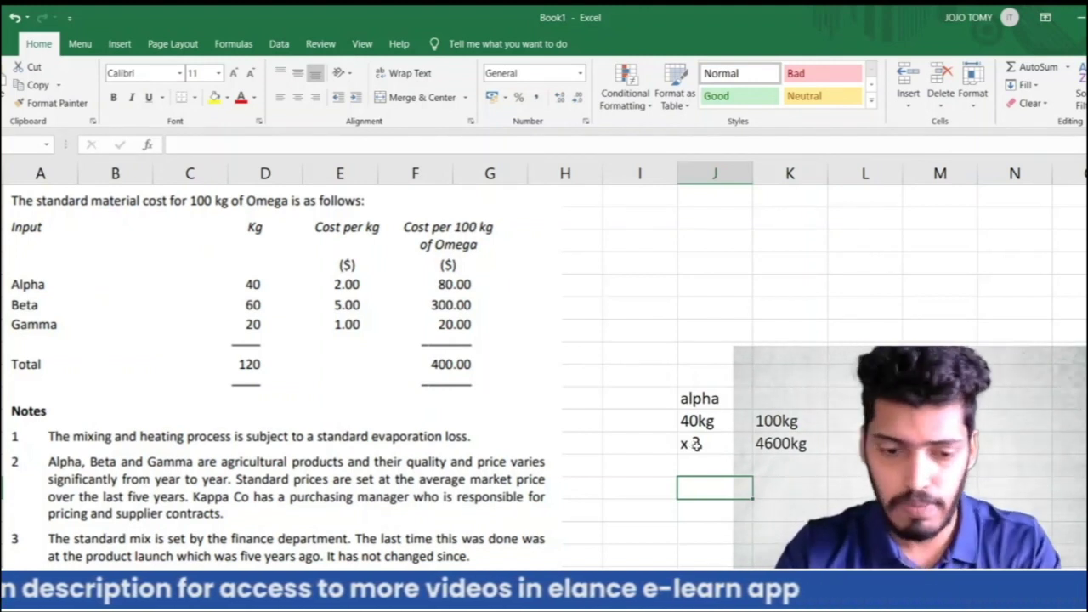
text(x=)
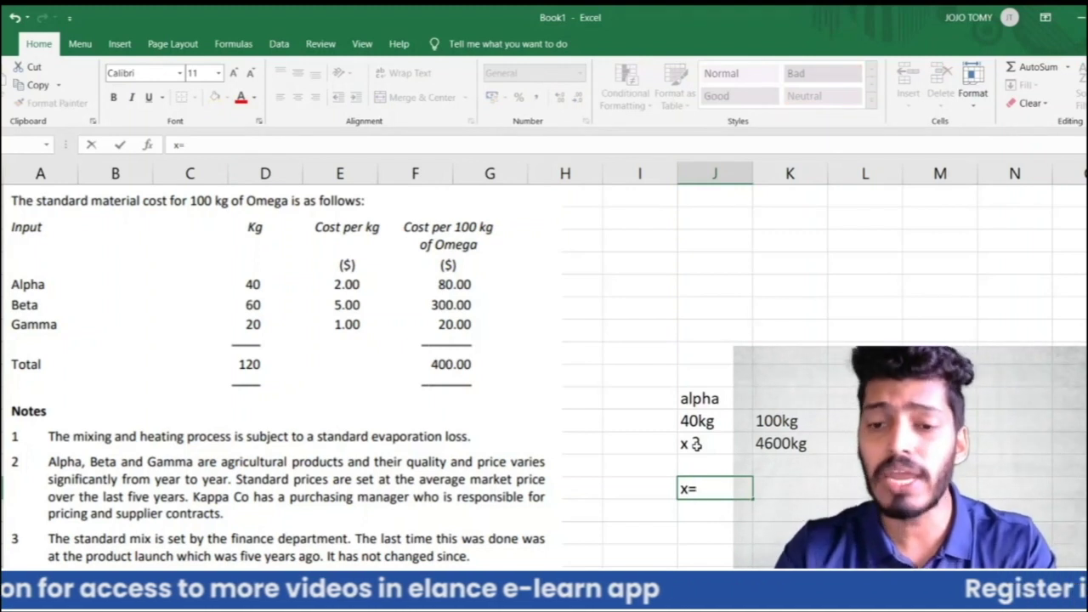
key(Tab)
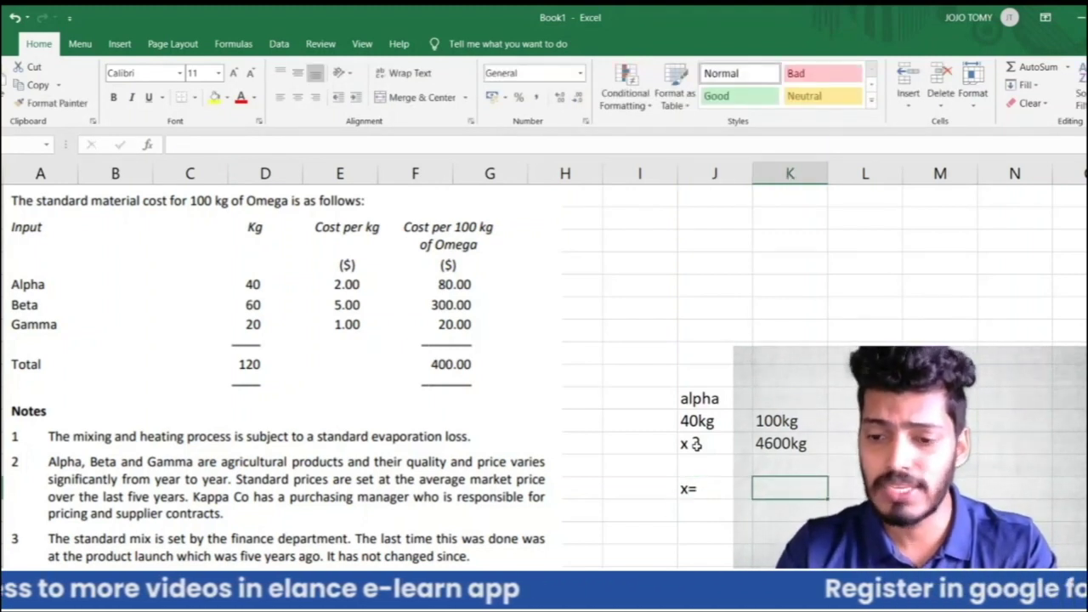
text(=4600)
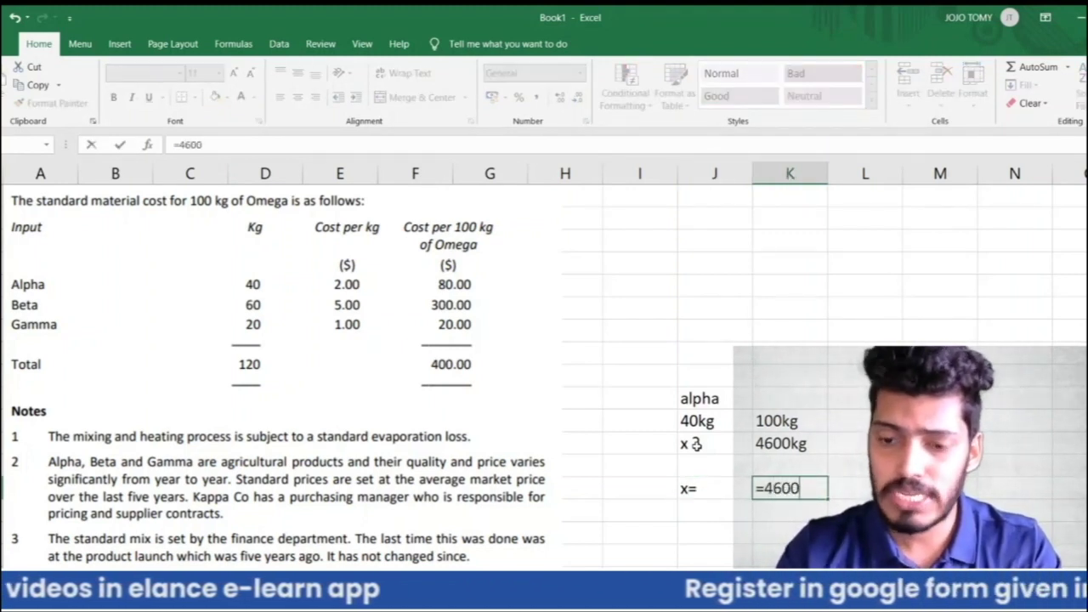
text(*)
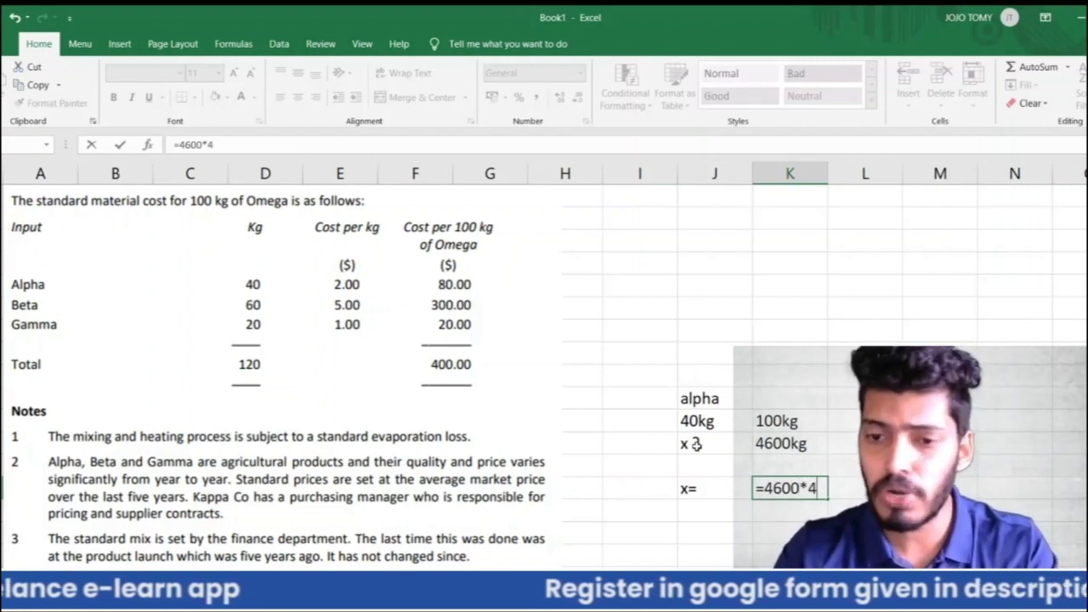
text(40/100)
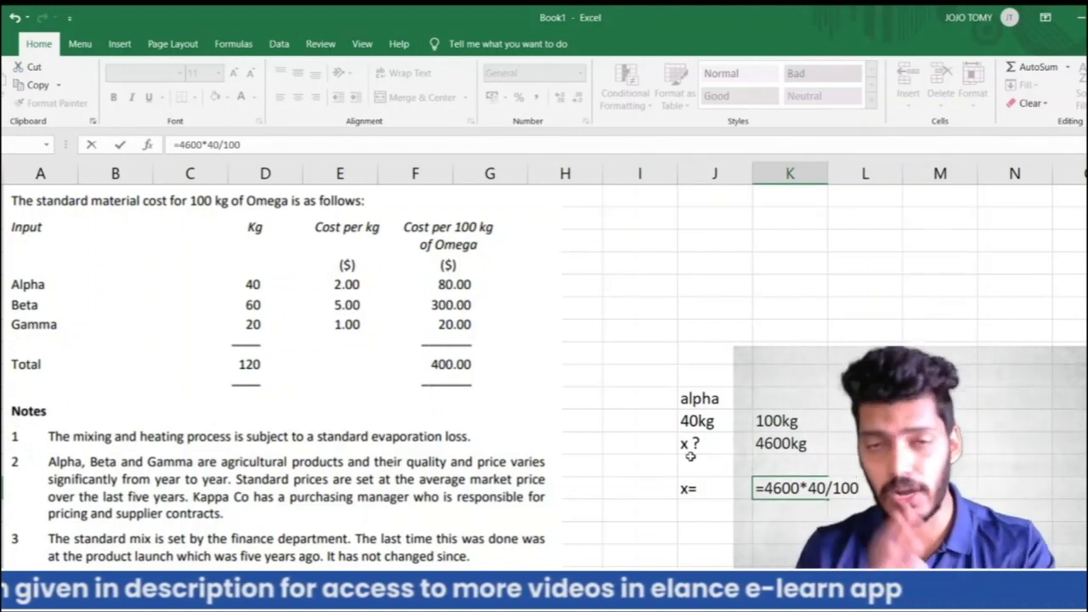
key(Return)
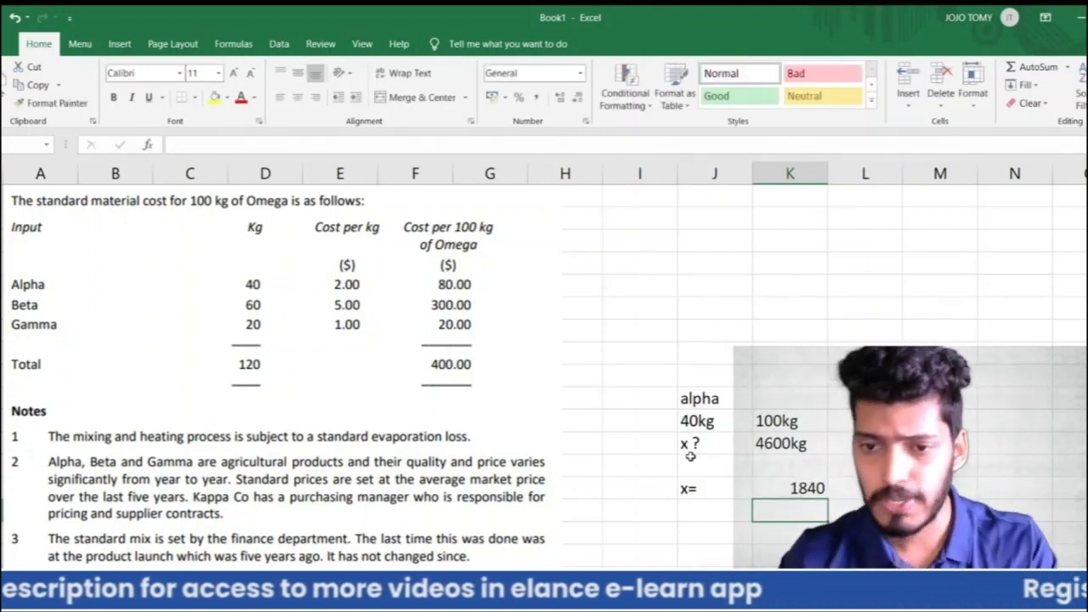
Step: Label the row directly beneath x= as SQ in column J and enter 1840 beside it in column K
click(689, 514)
text(SQ)
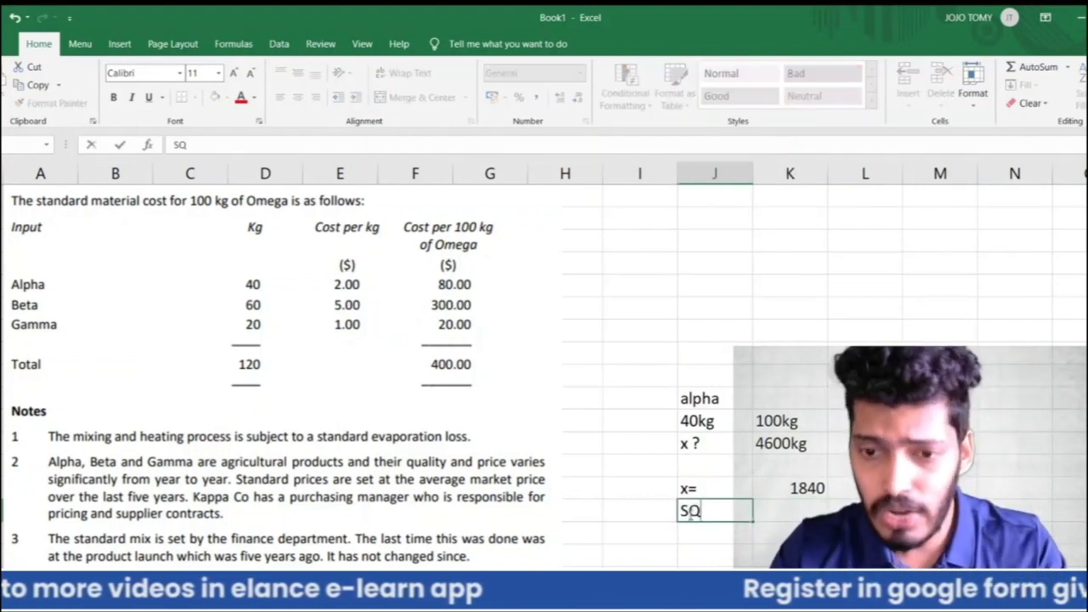
key(Tab)
text(1)
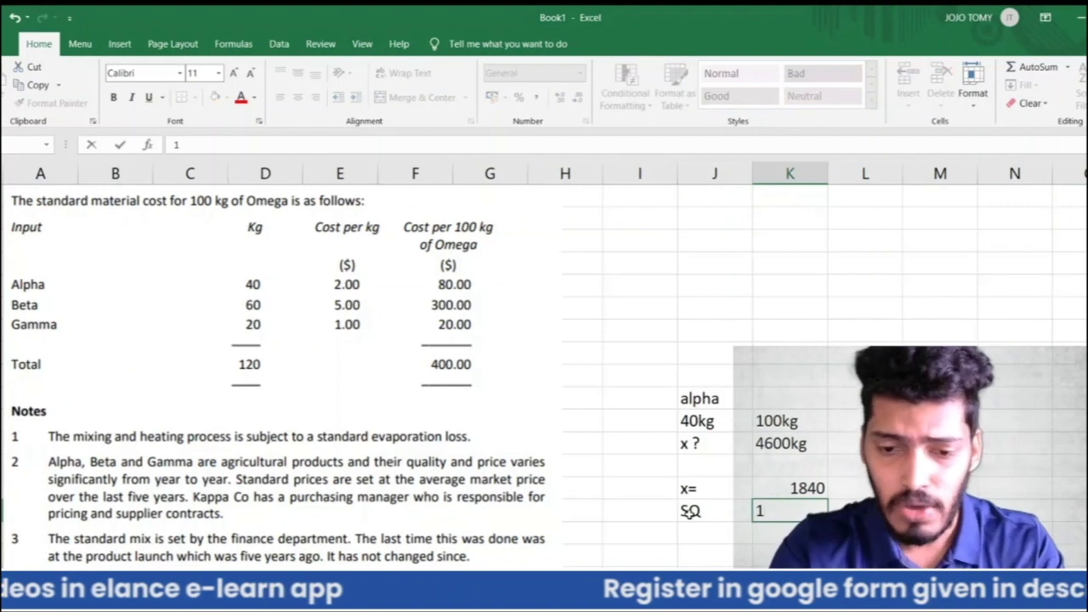
text(840)
key(Return)
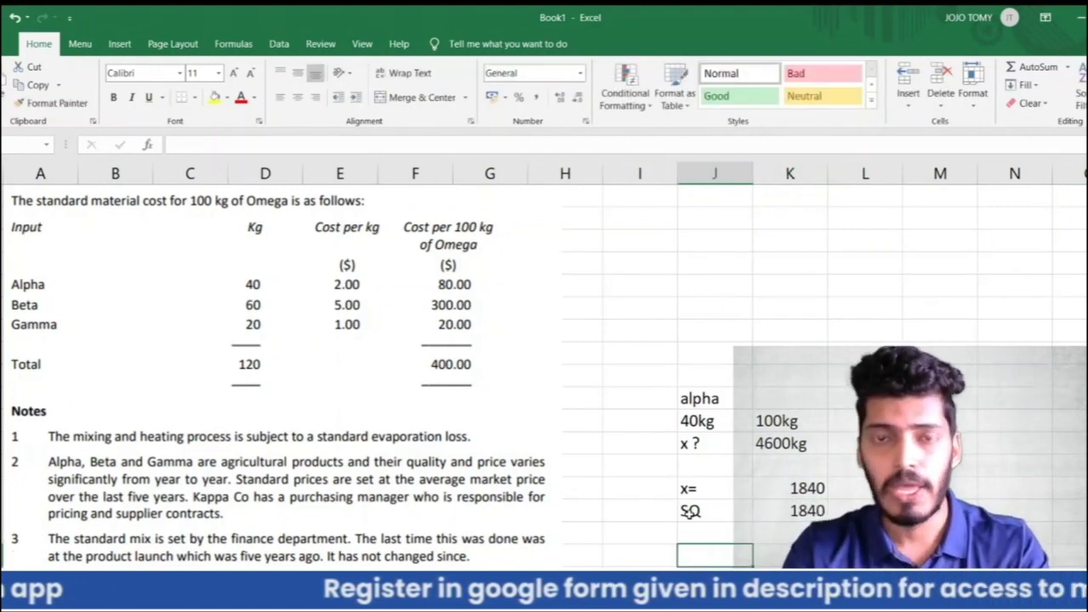
Step: Enter the label Beta in column J, two rows below SQ
text(B)
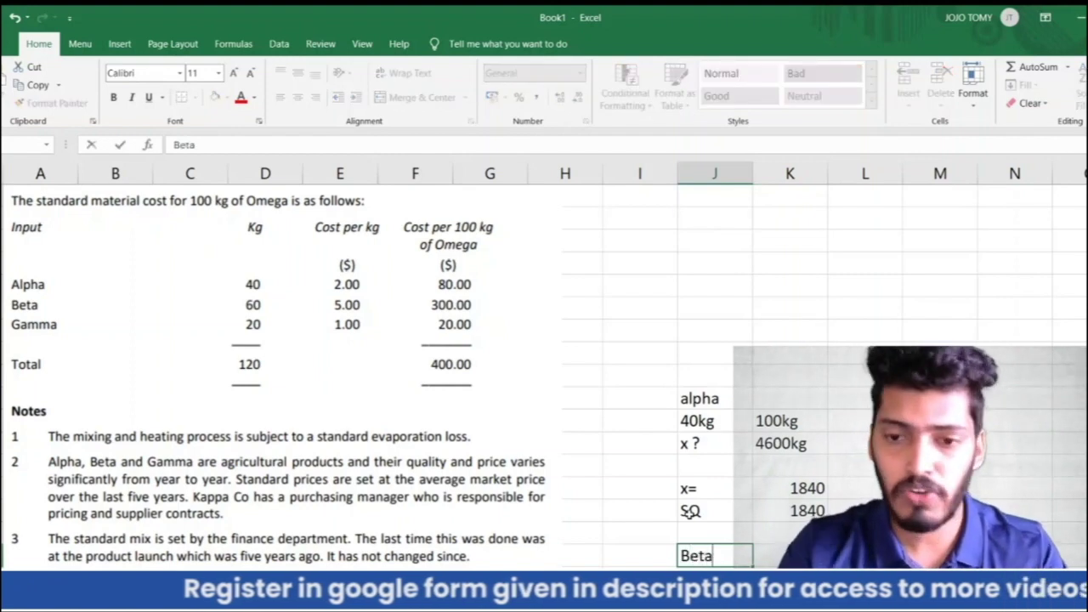
text(eta)
key(Return)
Step: Directly beneath the Beta label, enter 100kg in column K and Beta's standard input of 60kg in column J
scroll(689, 511, down, 1)
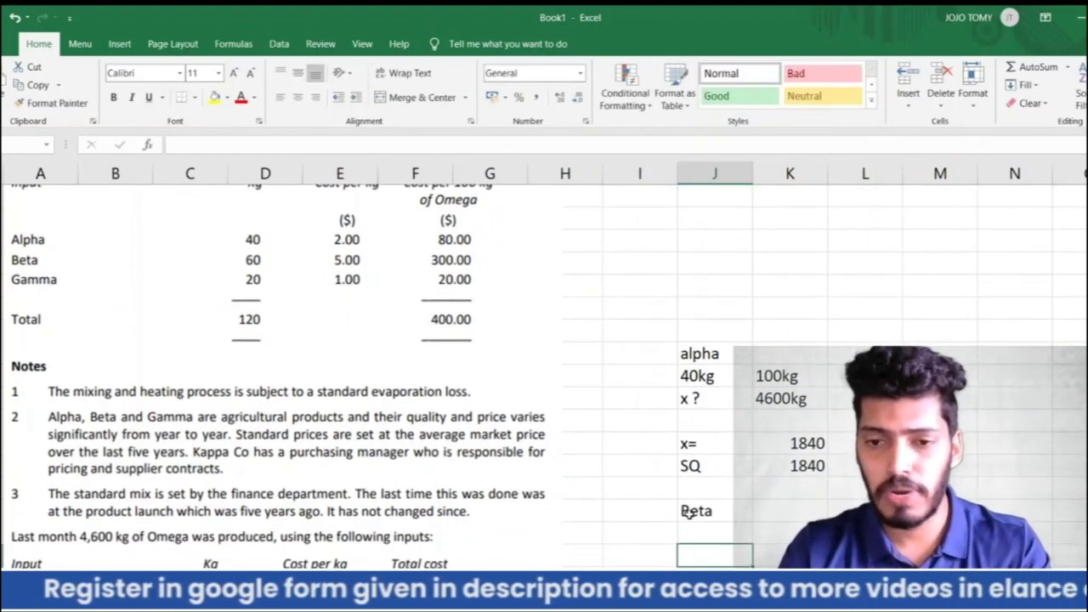
key(Right)
text(1)
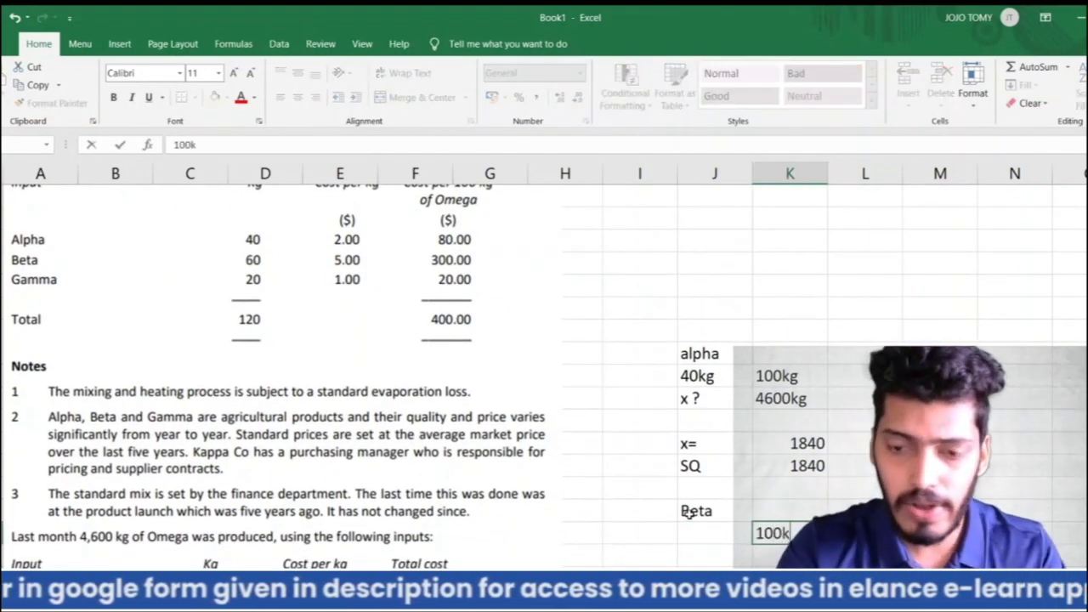
text(00kg)
key(Left)
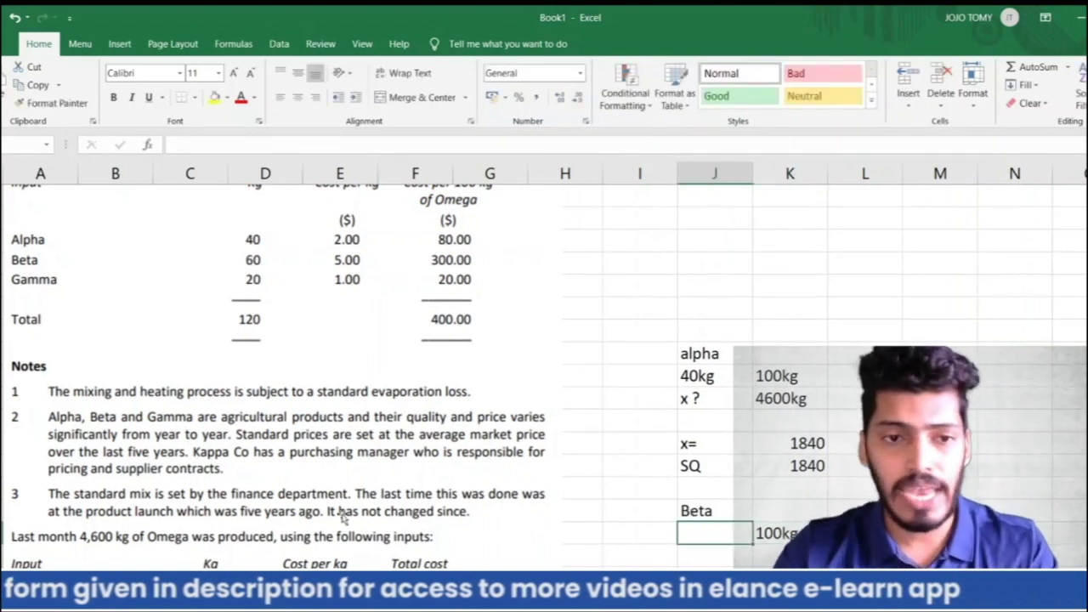
text(6)
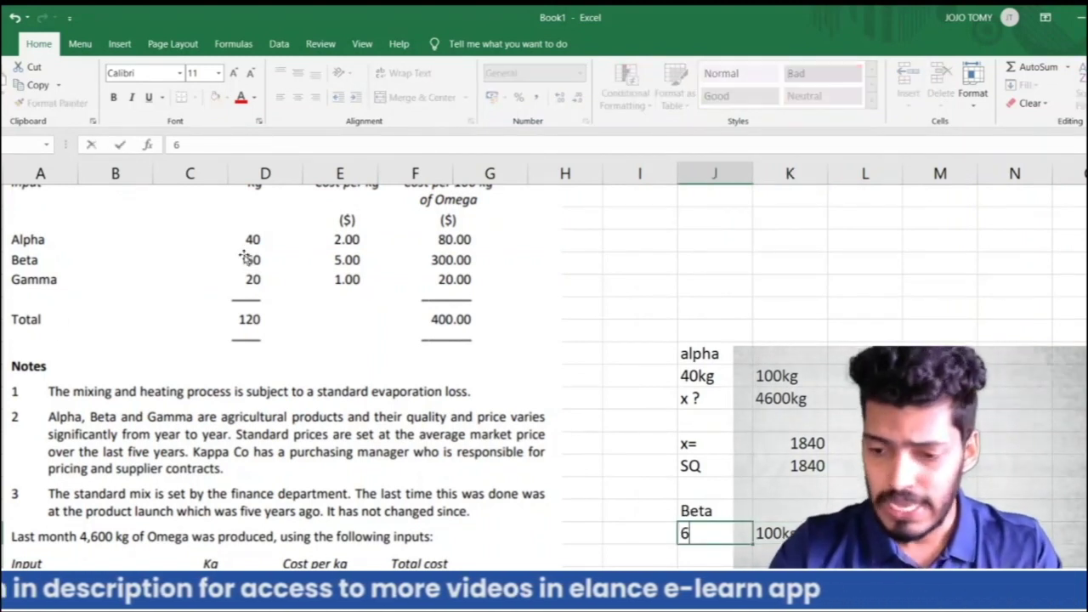
text(0kg)
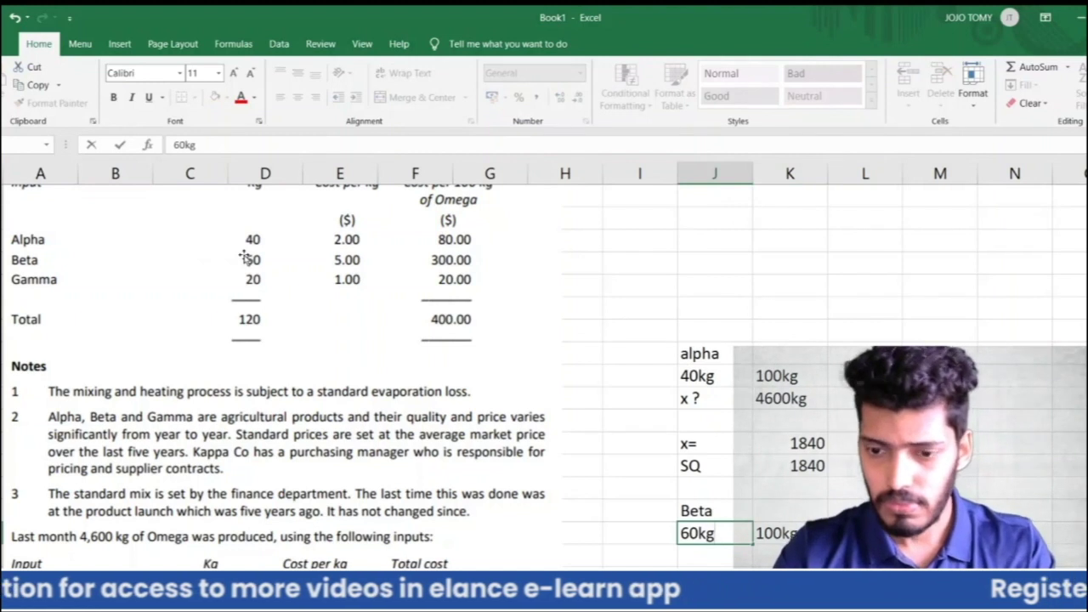
key(Return)
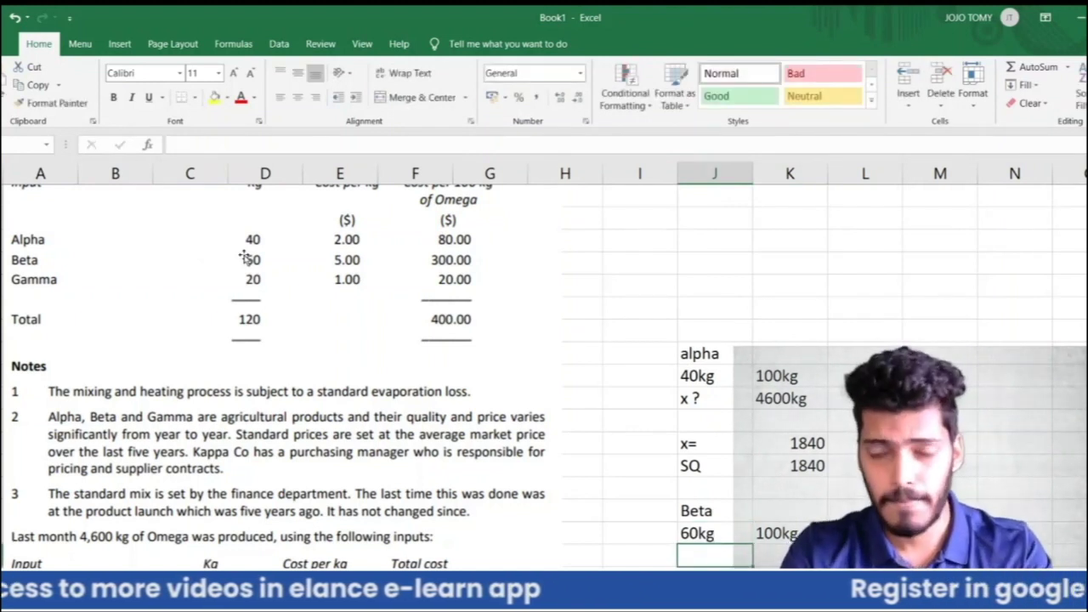
Step: In the row below 60kg, enter 4600kg in column K and mark the unknown Beta quantity as x? in column J
key(Right)
text(460)
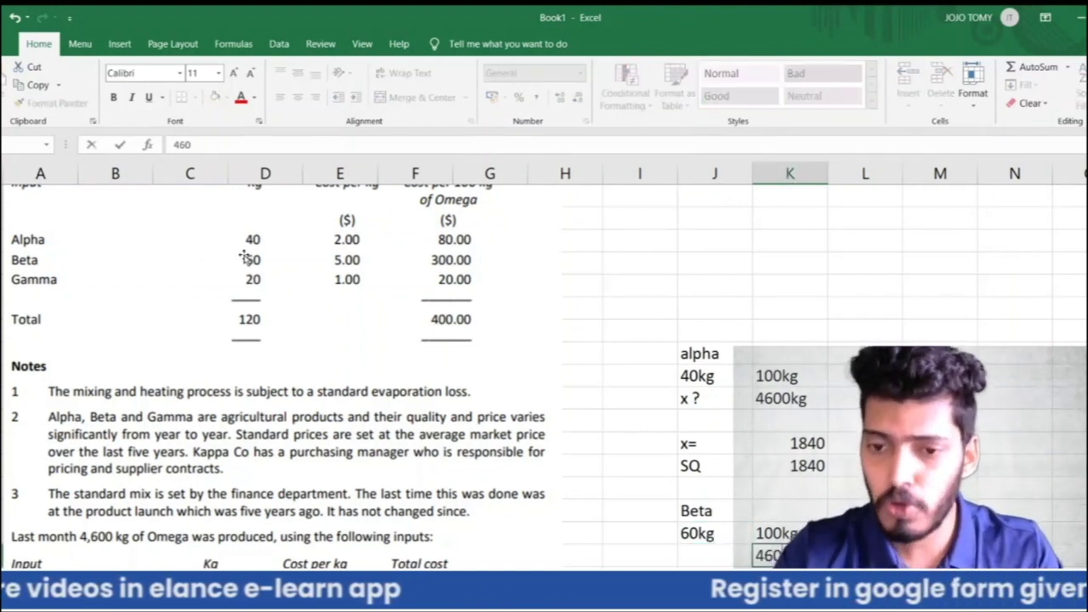
text(0kg)
key(Return)
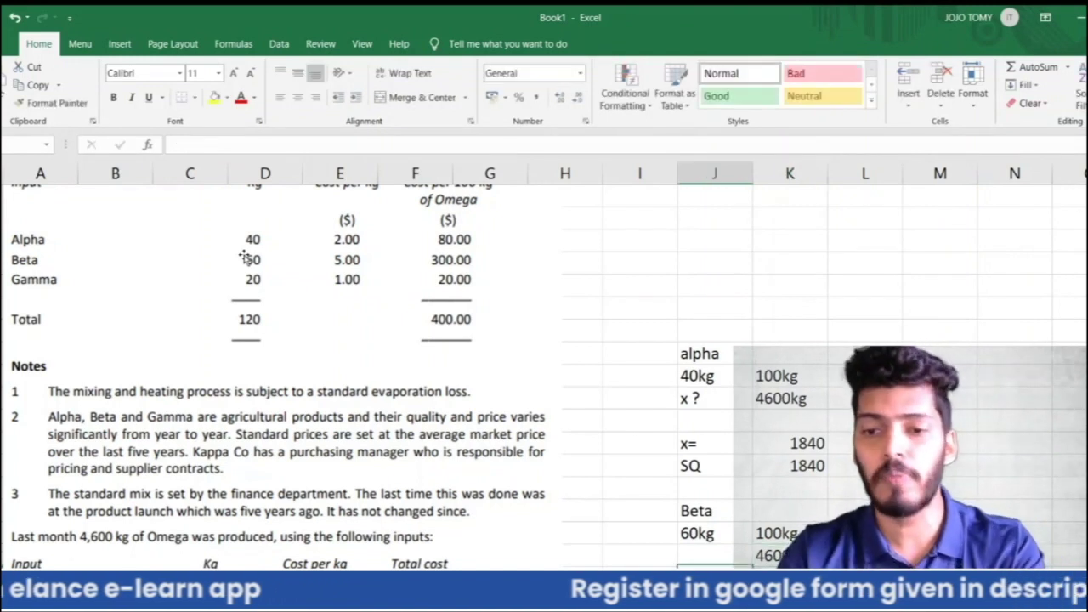
text(x)
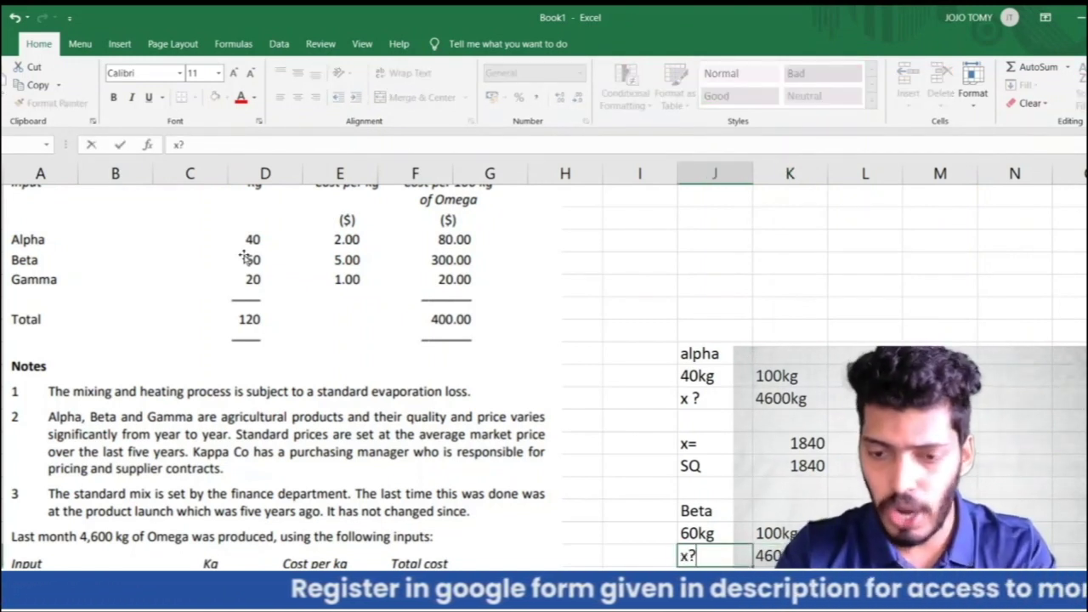
text(?)
key(Return)
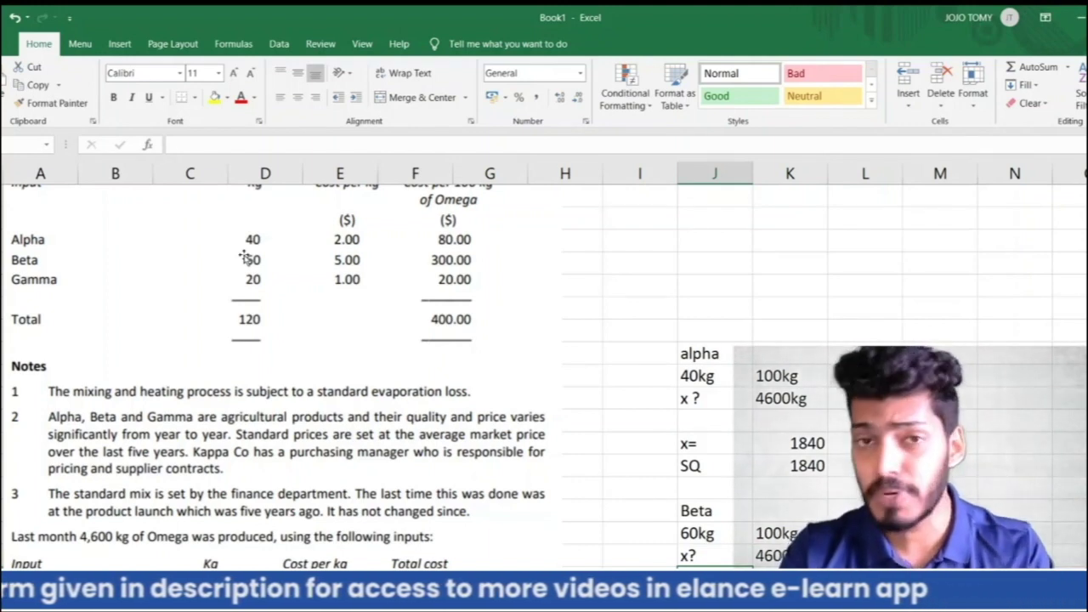
Step: Two rows below Beta's x?, enter the label x= in column J and the formula =4600*60/100 in column K
scroll(243, 257, down, 1)
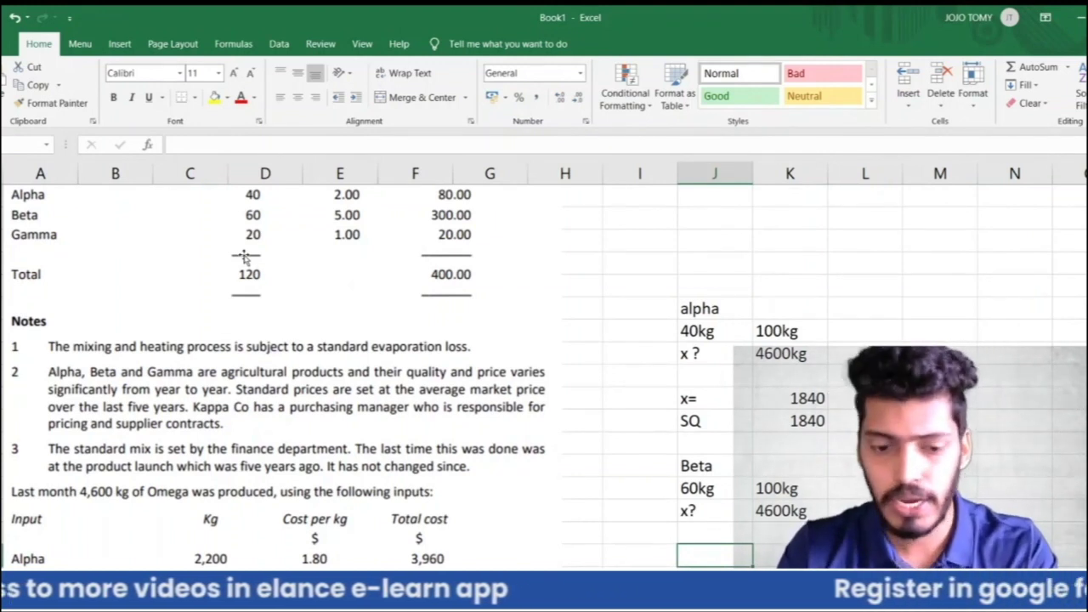
text(x=)
key(Tab)
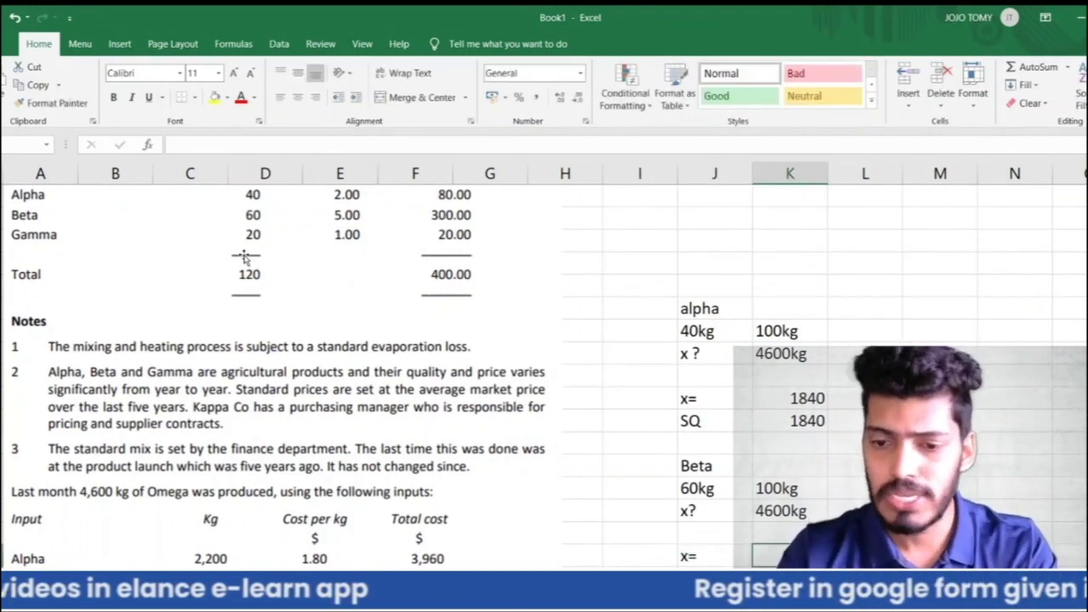
text(=4600)
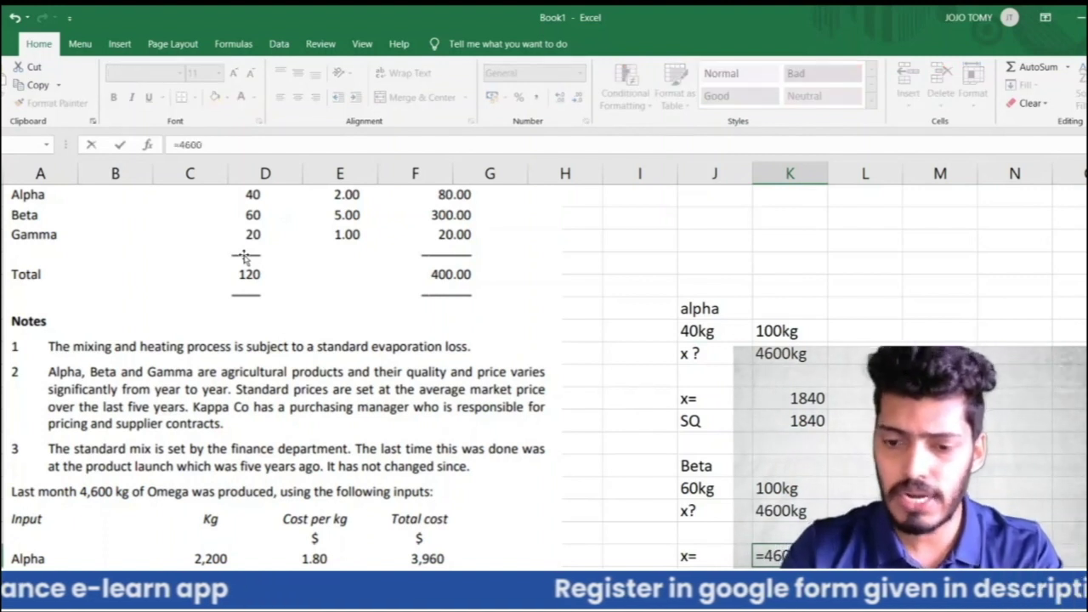
text(*60)
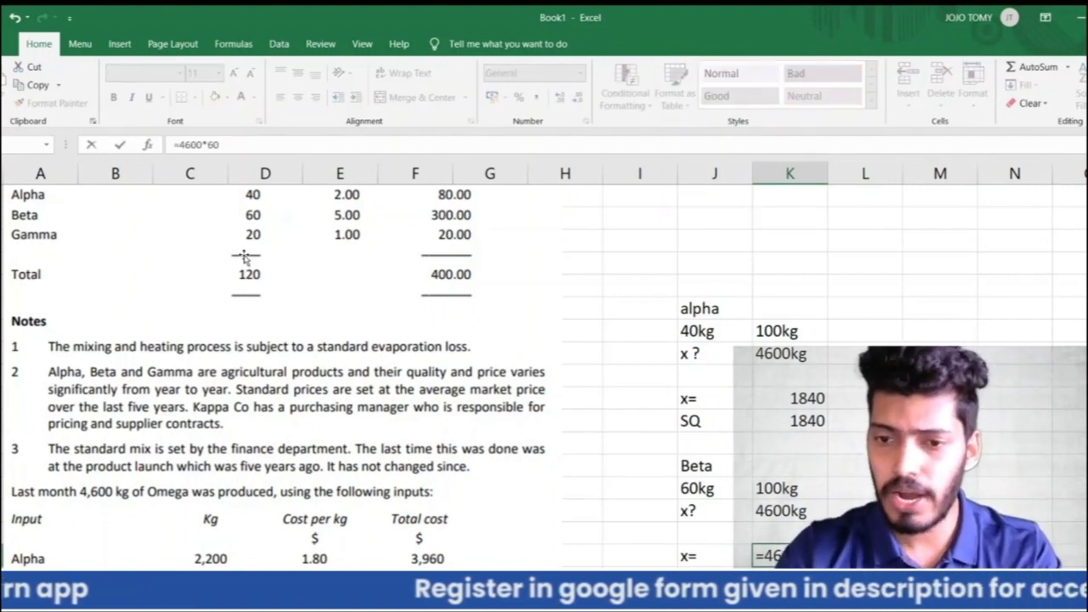
text(/100)
key(ctrl+Return)
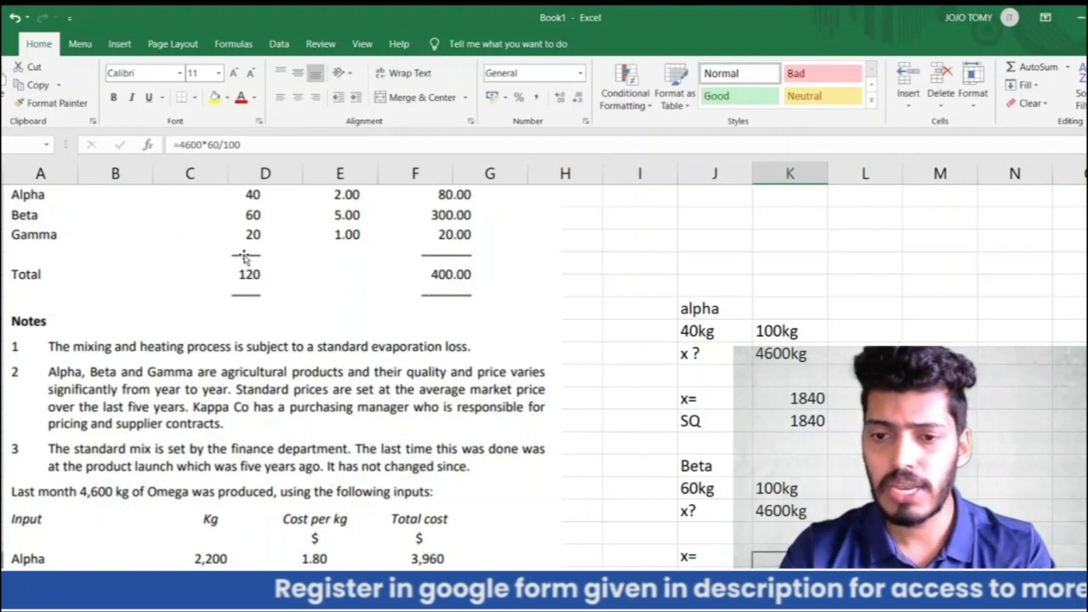
Step: Enter Beta's standard quantity in column K directly beneath its x= result, with the unit KGS beside it in column L
key(Down)
key(Left)
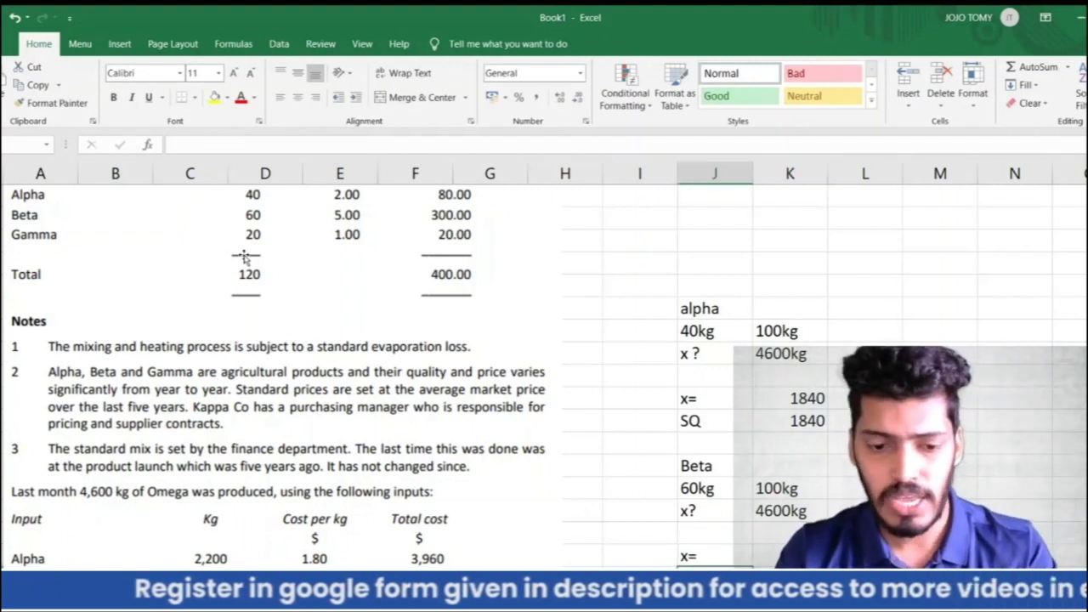
key(Right)
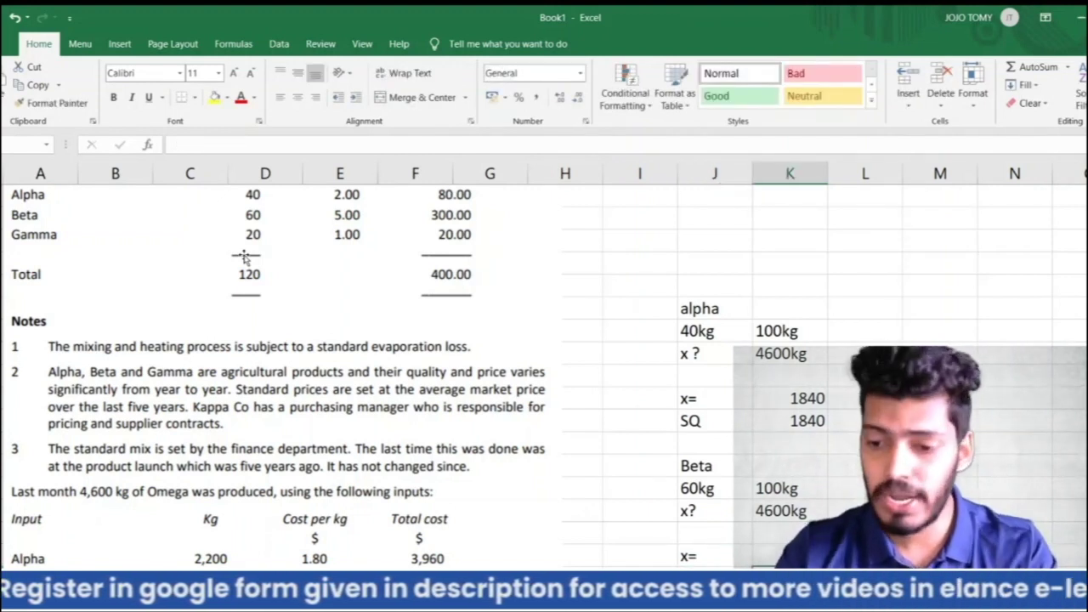
text(2)
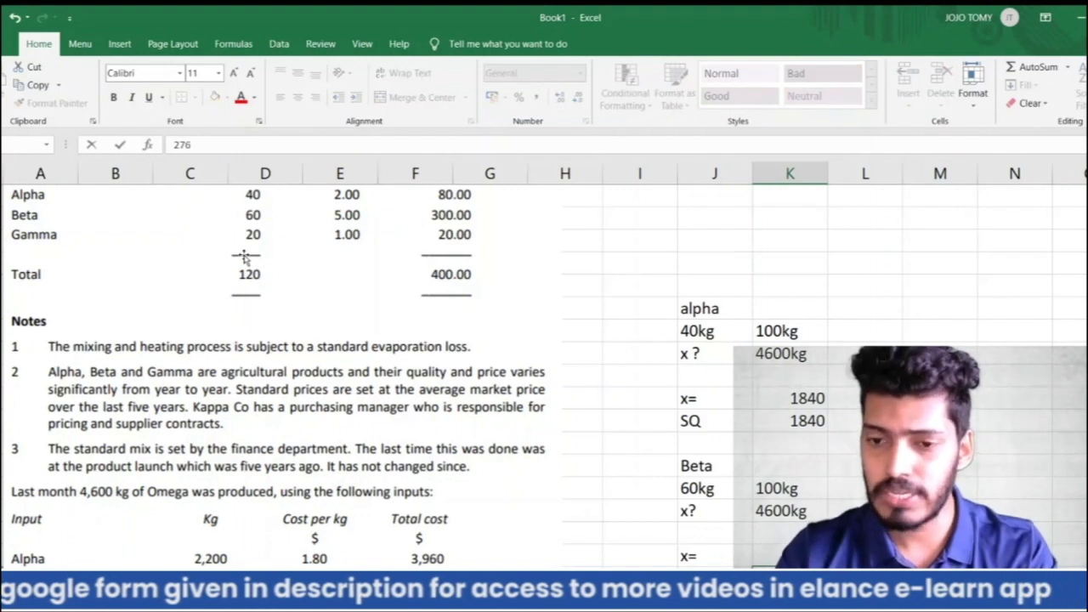
text(76)
key(Return)
key(Right)
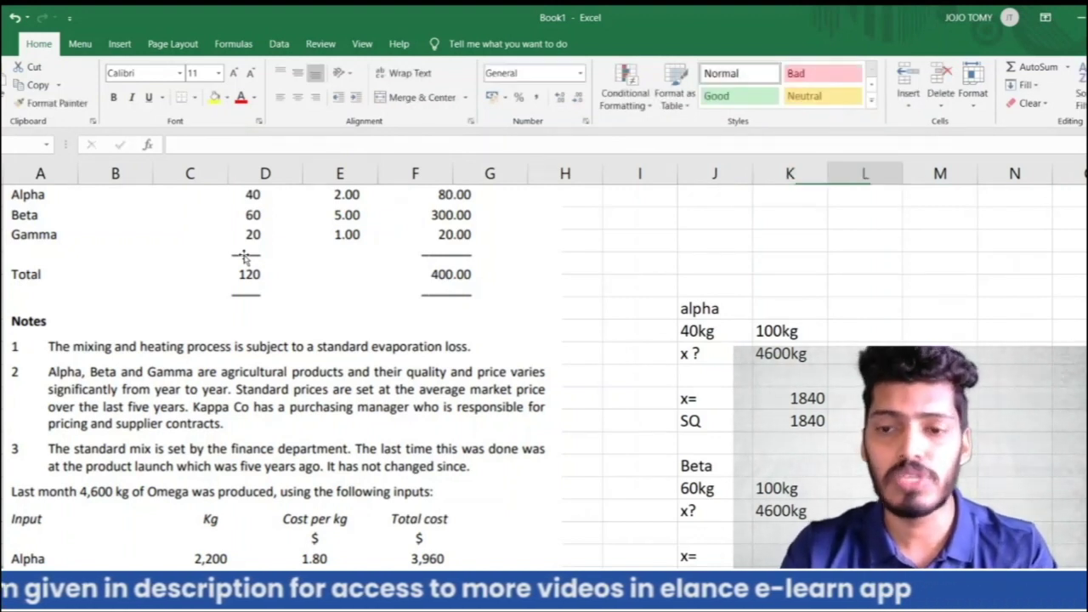
text(KG5)
key(Escape)
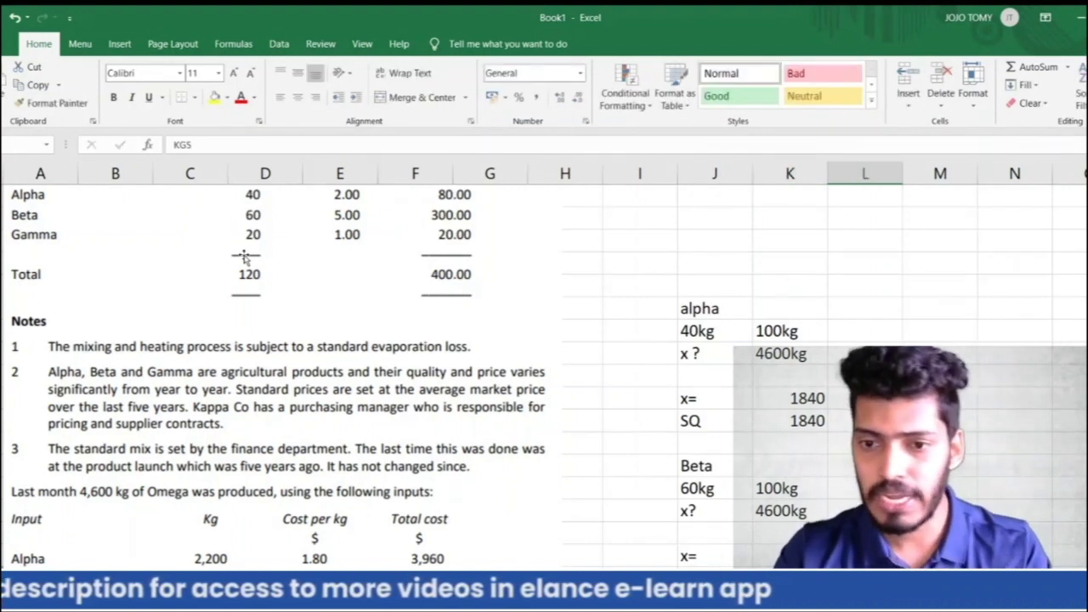
Step: Add the unit KGS in column L beside Alpha's SQ value
key(Up)
key(Up)
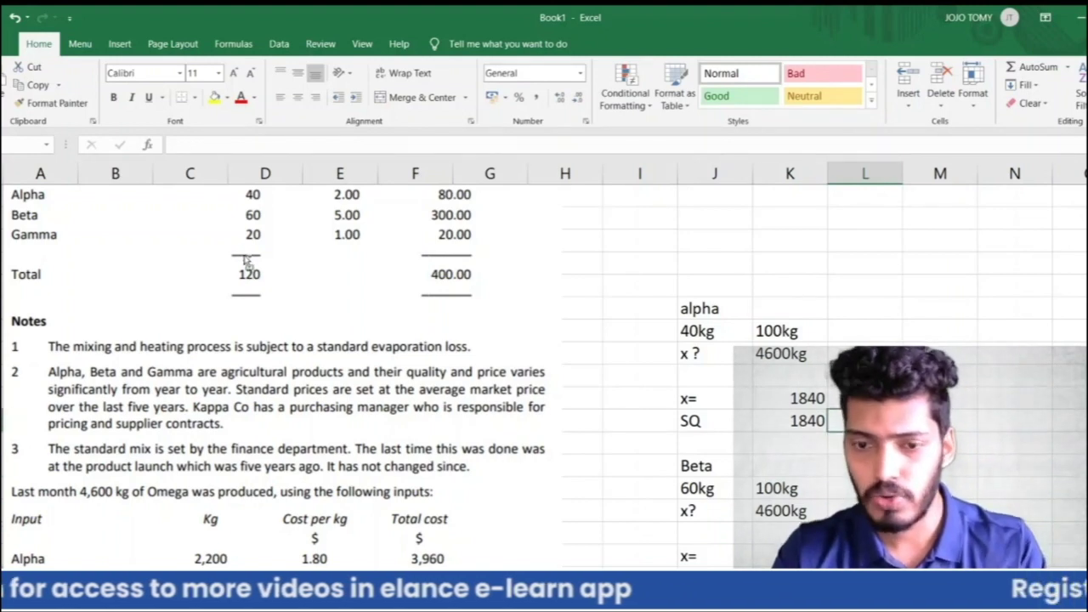
text(KGS)
key(Return)
key(Left)
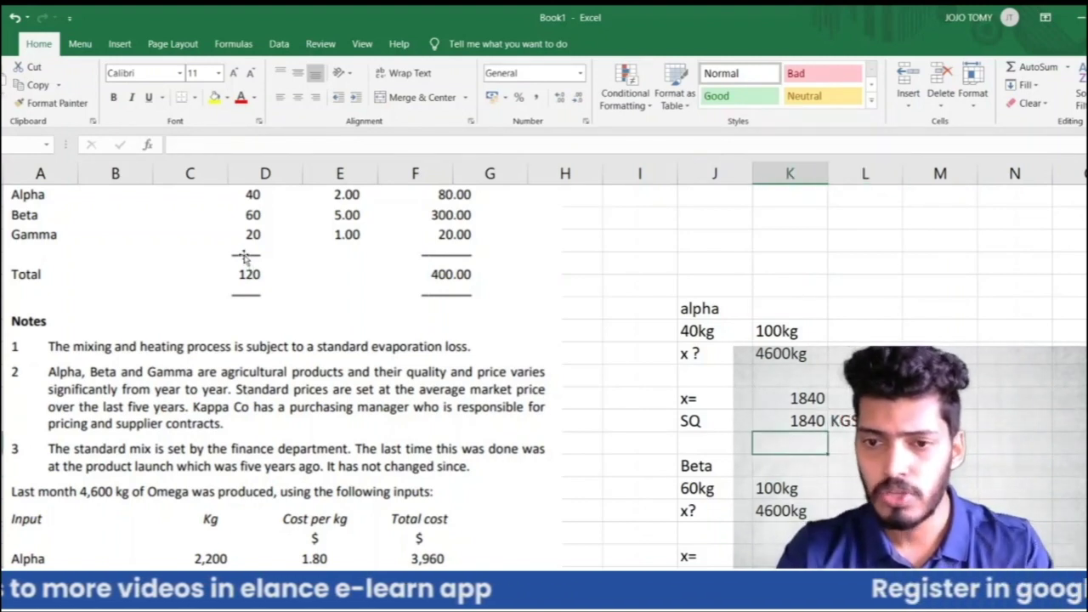
Step: In the USAGE VARIANCE table's SQ column, enter 1840 for Alpha and 2760 for Beta
scroll(244, 259, down, 5)
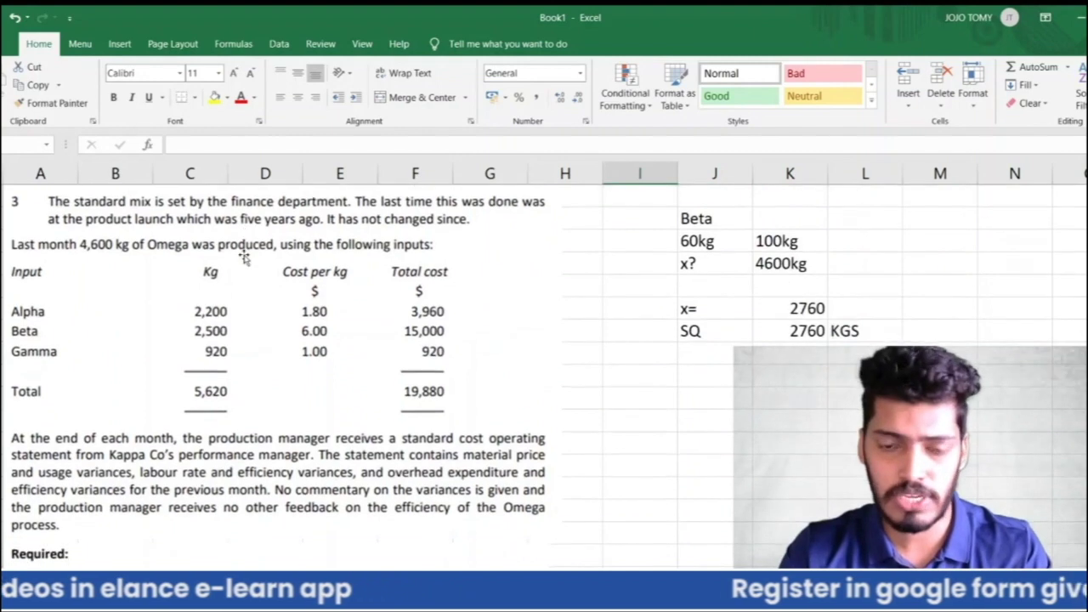
scroll(244, 259, down, 6)
key(Left)
key(Left)
key(Left)
key(Left)
key(Left)
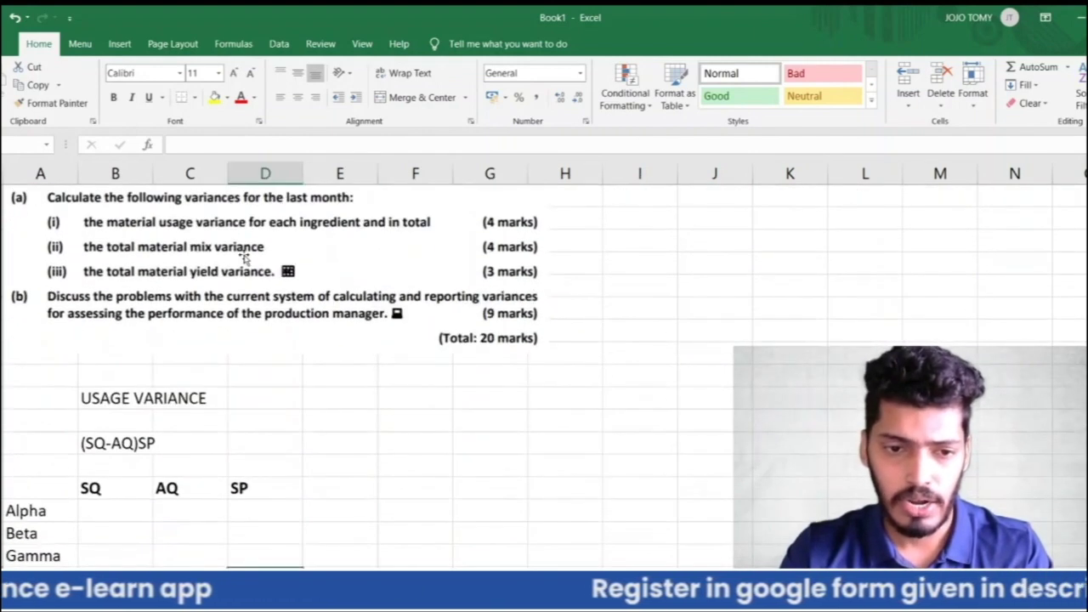
key(Left)
key(Left)
key(Up)
key(Left)
key(Up)
key(Right)
text(18)
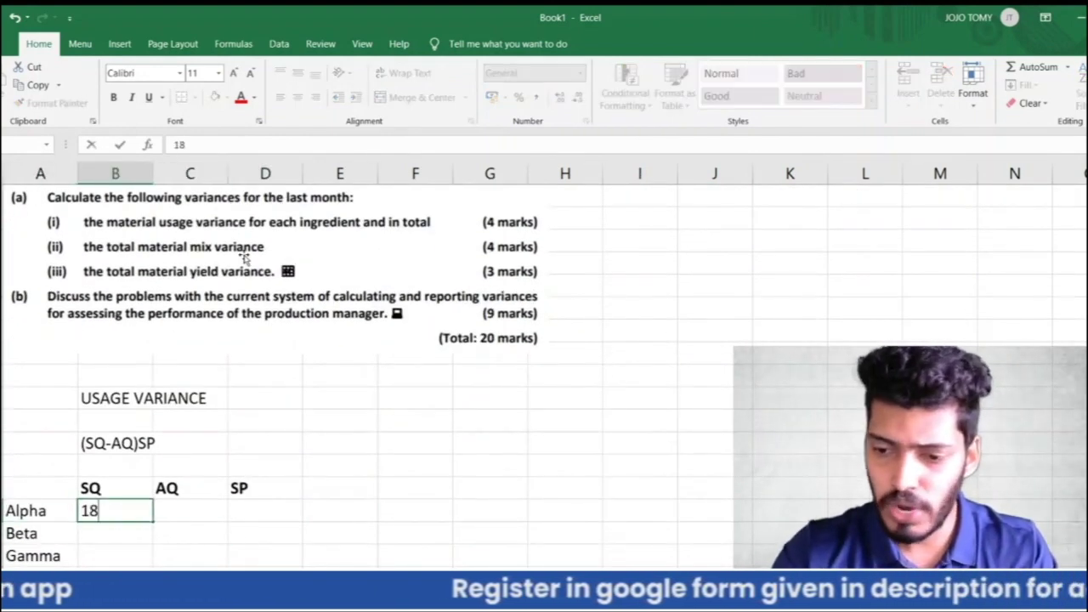
text(40)
key(Return)
text(27)
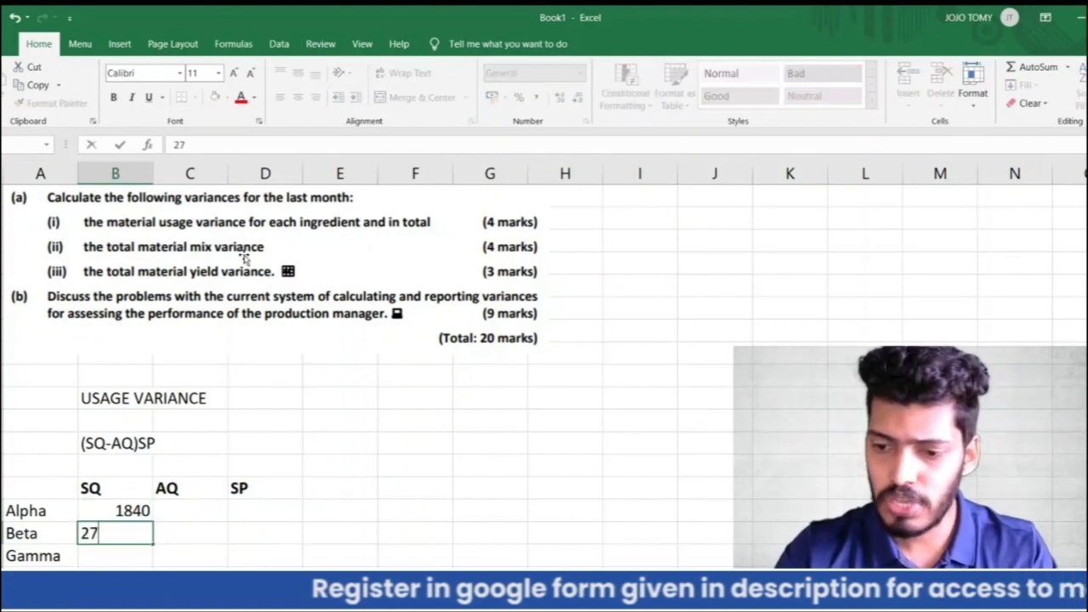
text(60)
key(Return)
Step: Enter the heading Gamma in column J, two rows below Beta's SQ line
key(Right)
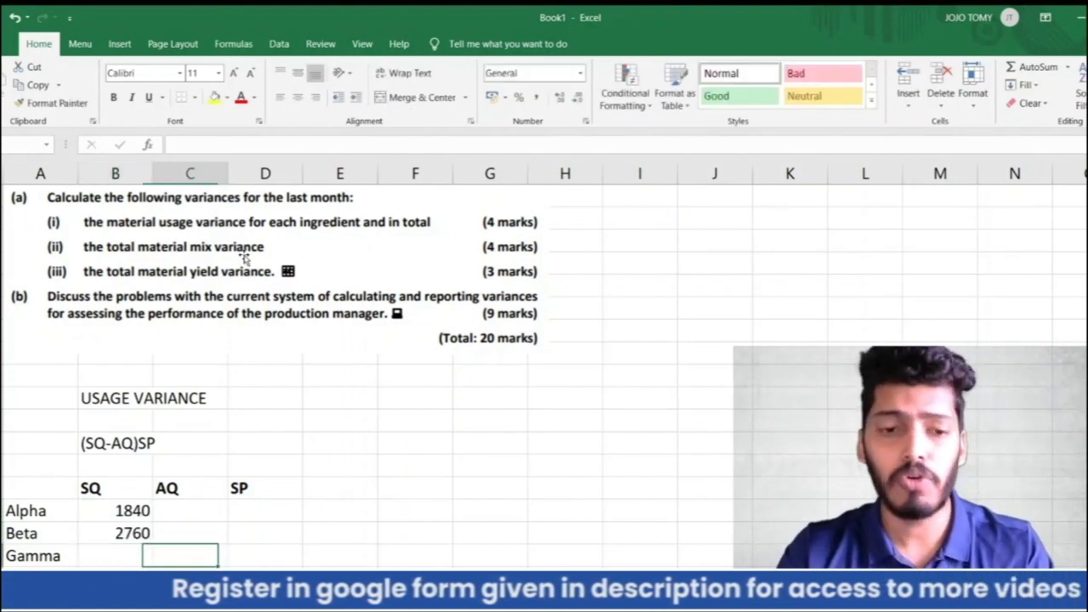
key(Right)
key(Right)
key(Right)
key(Right)
key(Right)
key(Right)
key(Right)
key(Right)
key(Right)
key(Right)
key(Right)
key(Up)
key(Up)
key(Up)
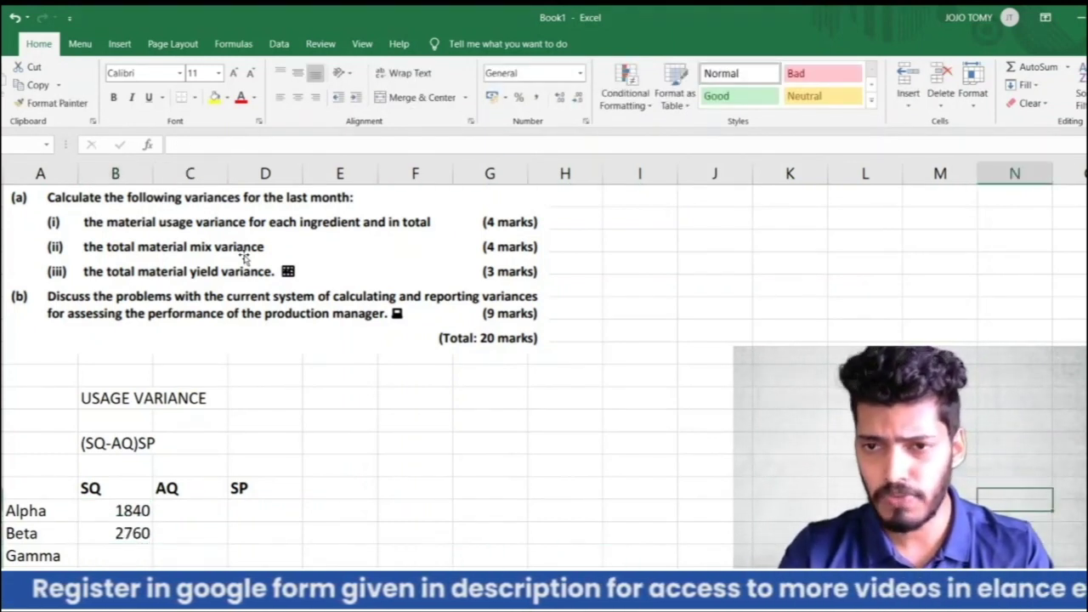
key(Up)
key(Up)
key(Up)
key(Up)
key(Up)
key(Up)
key(Up)
key(Up)
key(Up)
key(Up)
key(Up)
key(Up)
key(Up)
key(Up)
key(Up)
key(Up)
key(Up)
key(Up)
key(Up)
key(Up)
key(Left)
key(Left)
key(Left)
key(Down)
key(Left)
key(Down)
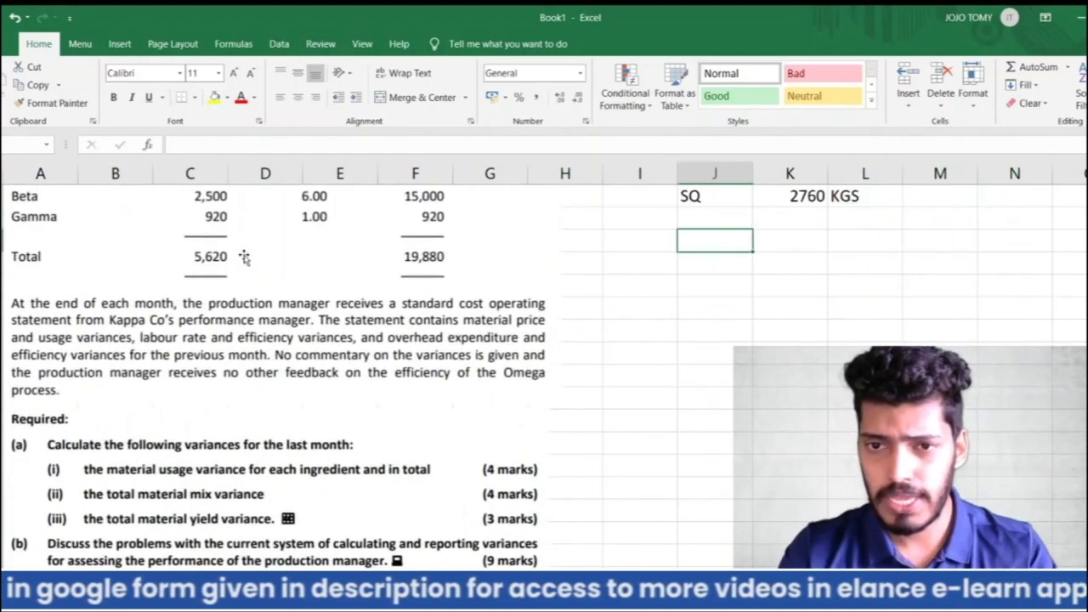
text(Gamma)
key(Return)
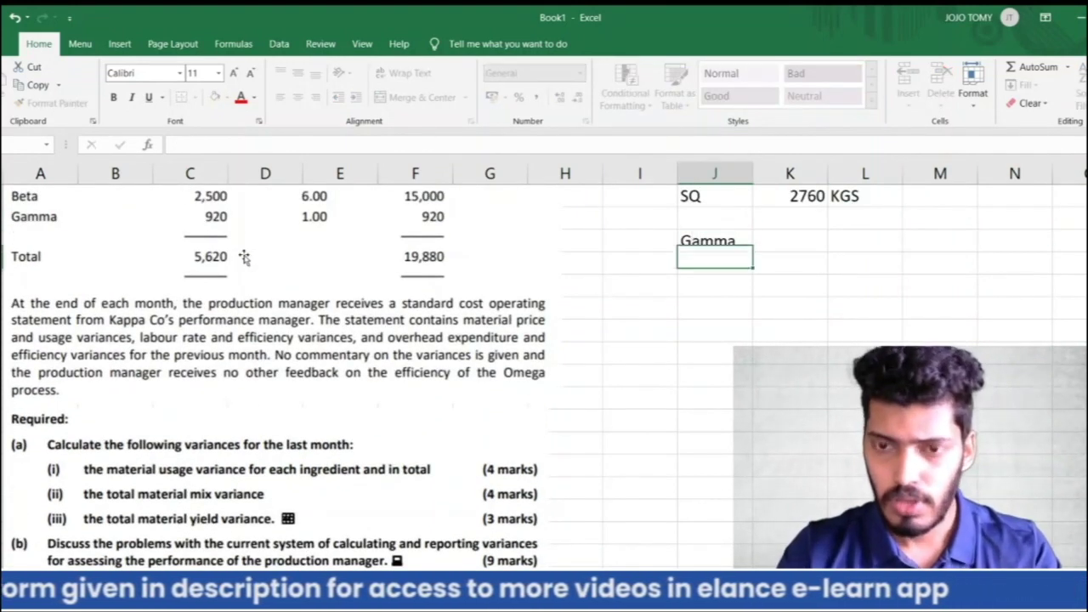
Step: Directly beneath the Gamma heading, enter 100kg in column K and 20kg in column J
key(Right)
text(100kg)
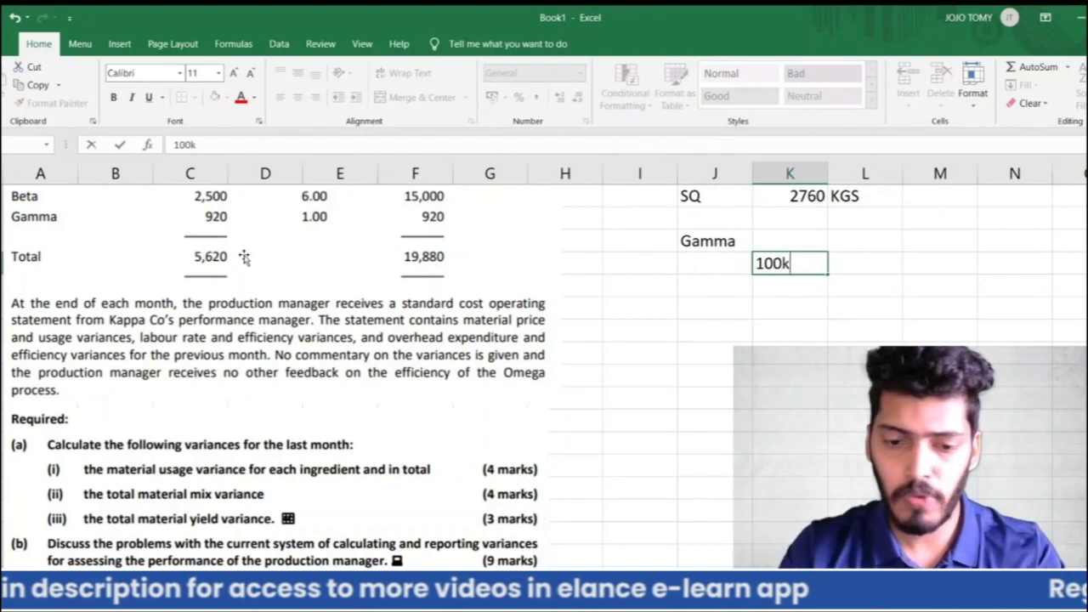
key(Return)
key(Left)
key(Up)
text(20kg)
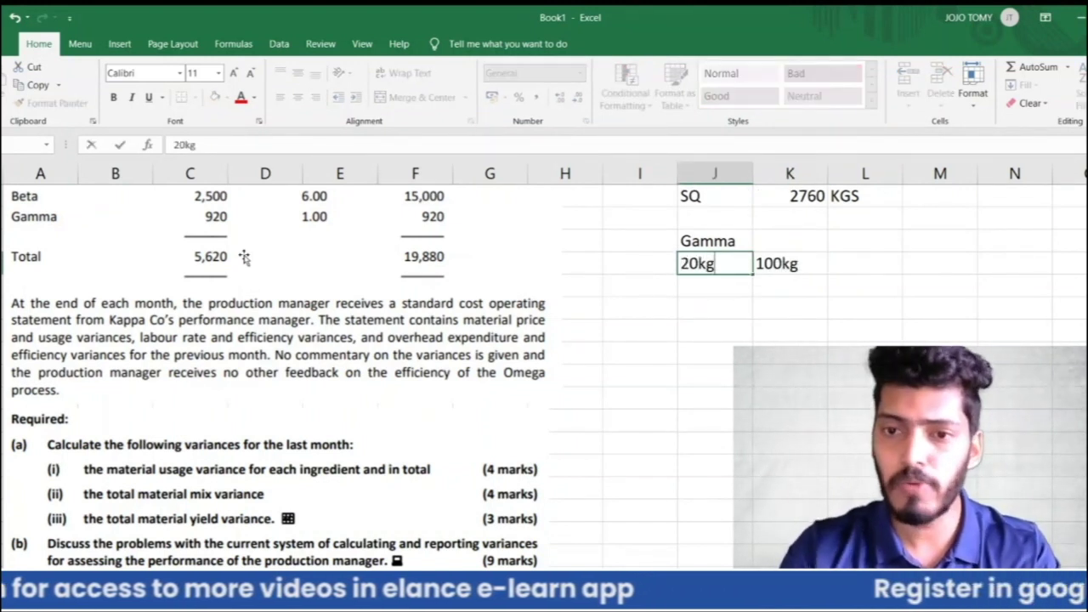
key(Return)
Step: In the row below 20kg, enter 4600kg in column K and mark the unknown Gamma quantity as x ? in column J
key(Right)
text(46)
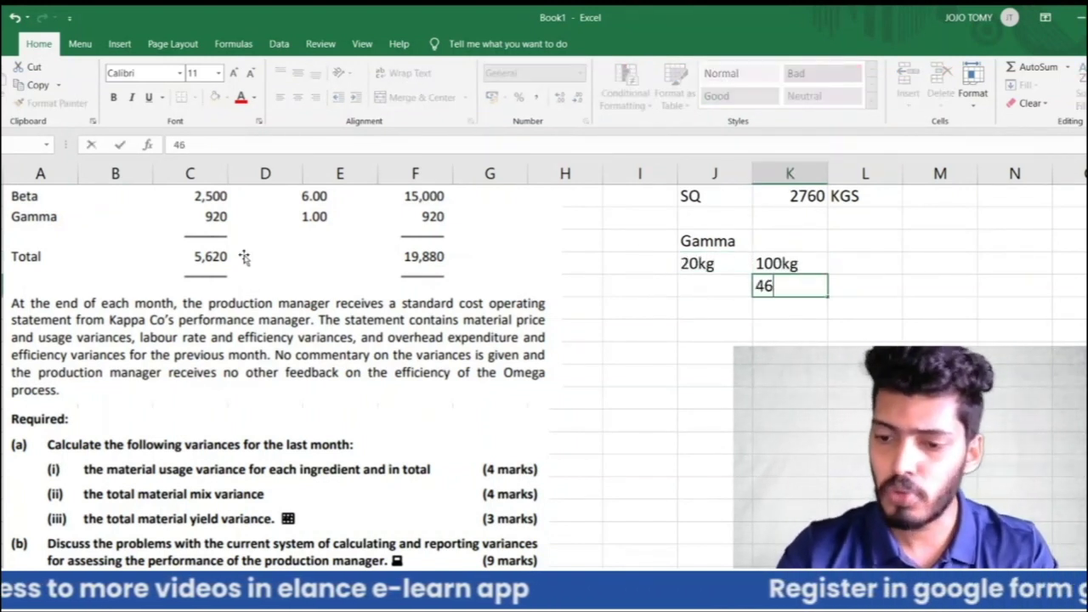
text(00kg)
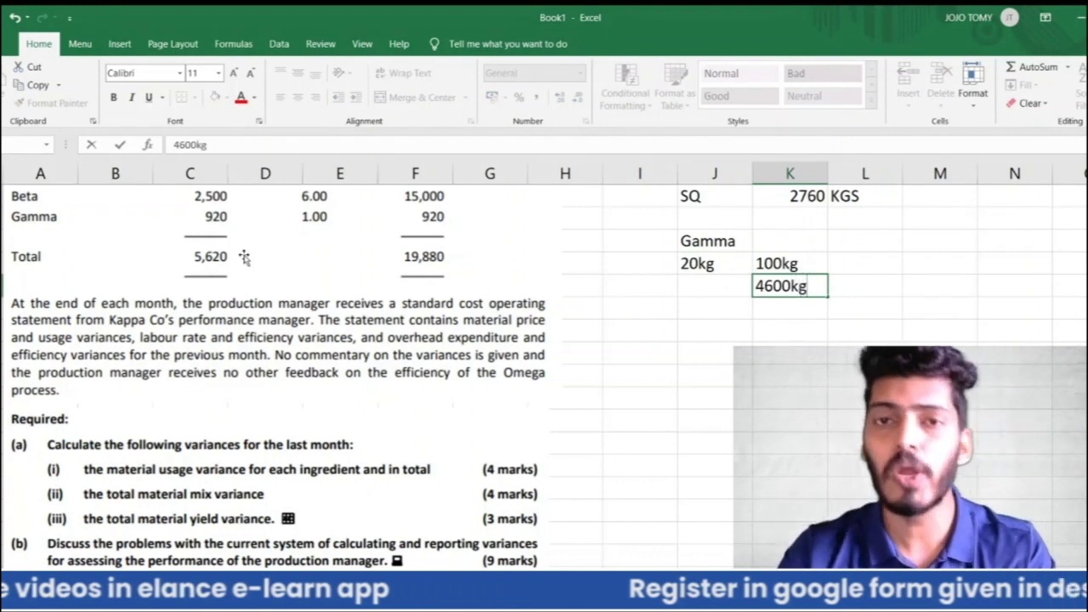
key(Return)
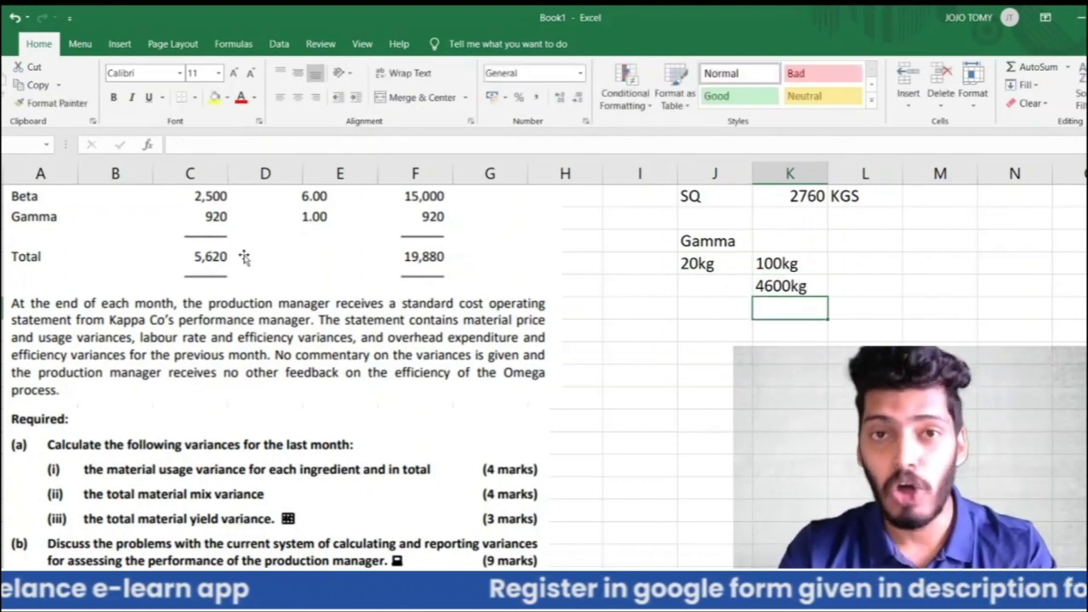
key(Left)
key(Up)
text(x ?)
key(Return)
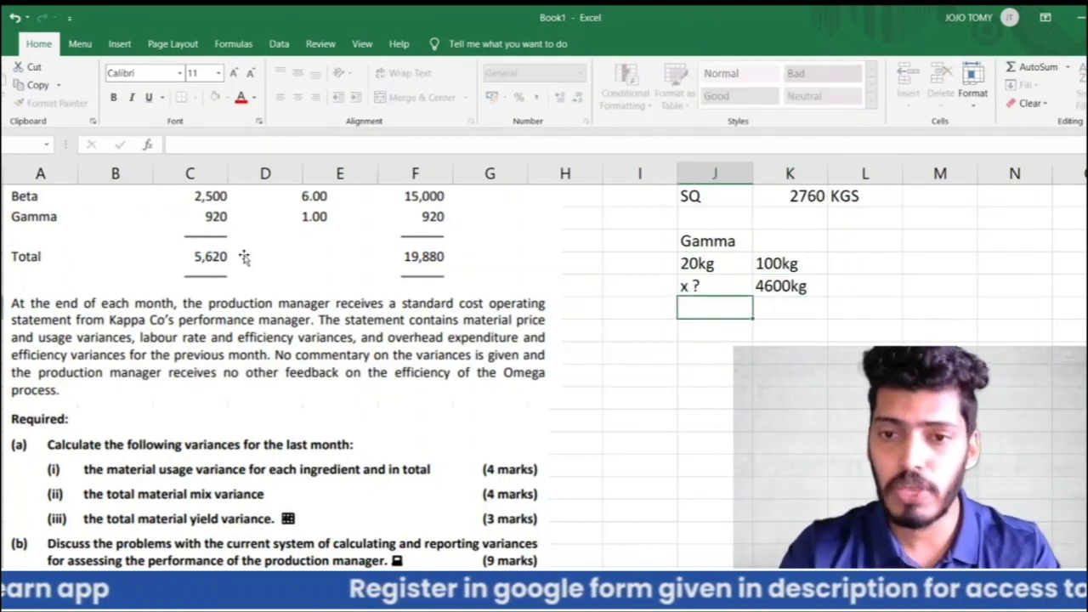
Step: Two rows below Gamma's x ?, enter the label x= in column J and the formula =4600*20/100 in column K
key(Down)
text(x=)
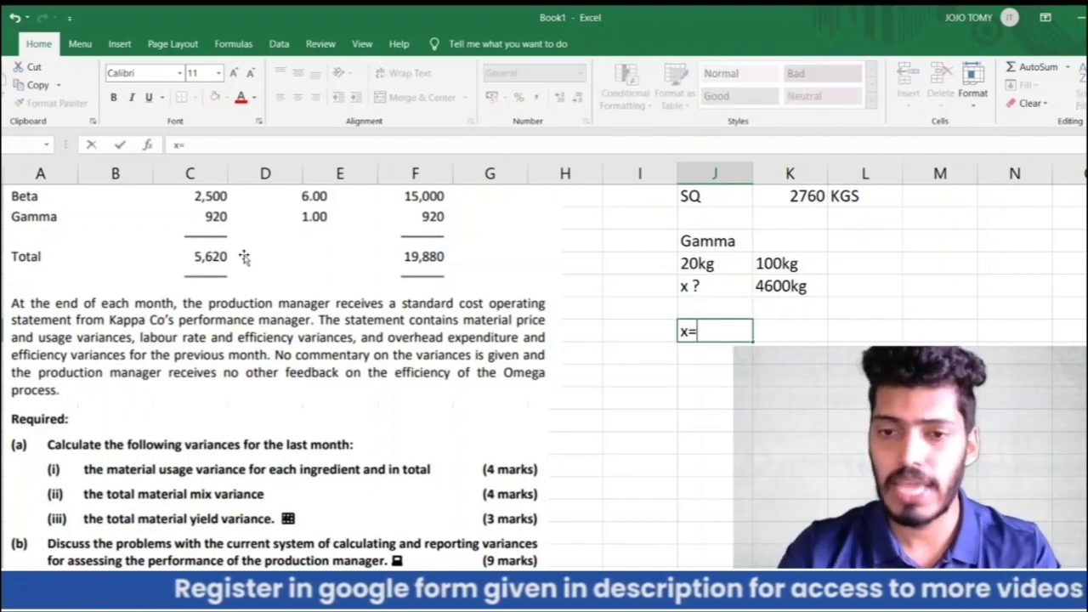
key(Right)
key(Down)
key(Up)
text(=4600)
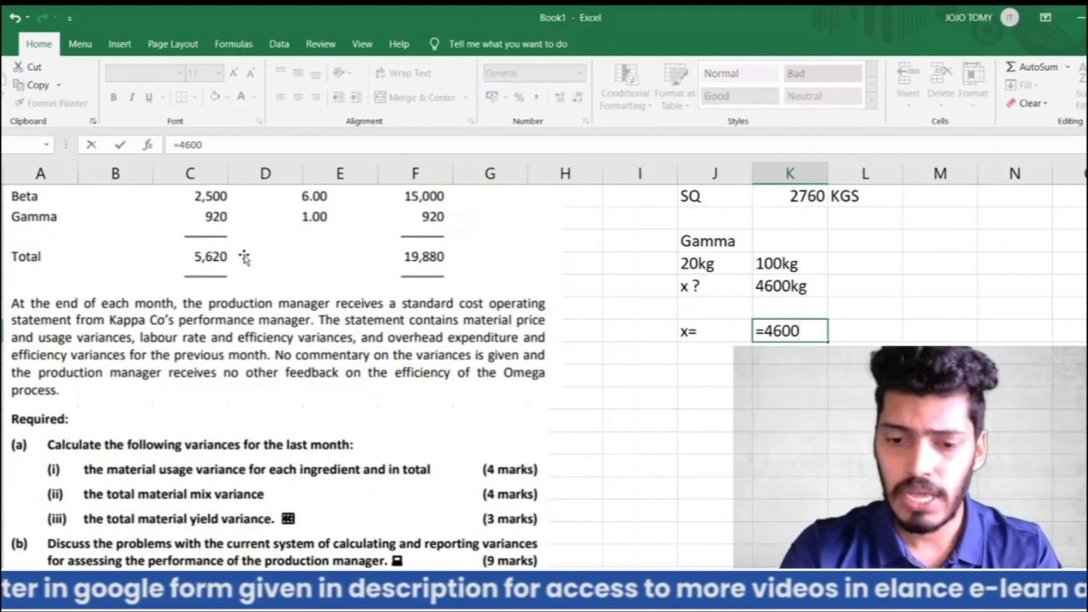
text(*20/100)
key(Return)
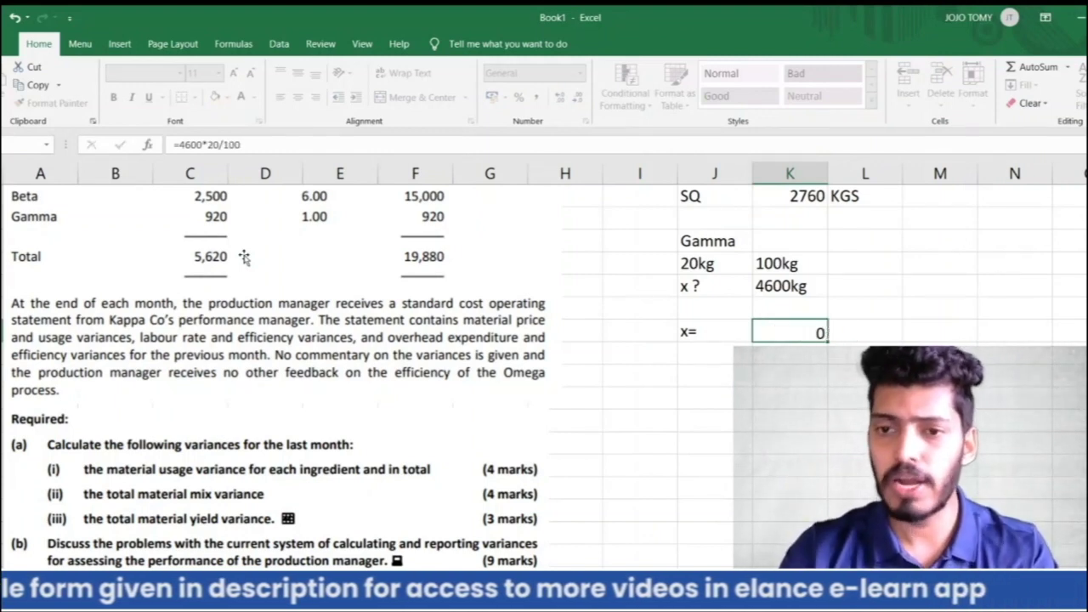
Step: Enter 920 as Gamma's SQ in the USAGE VARIANCE table
scroll(268, 406, down, 1)
scroll(269, 407, down, 4)
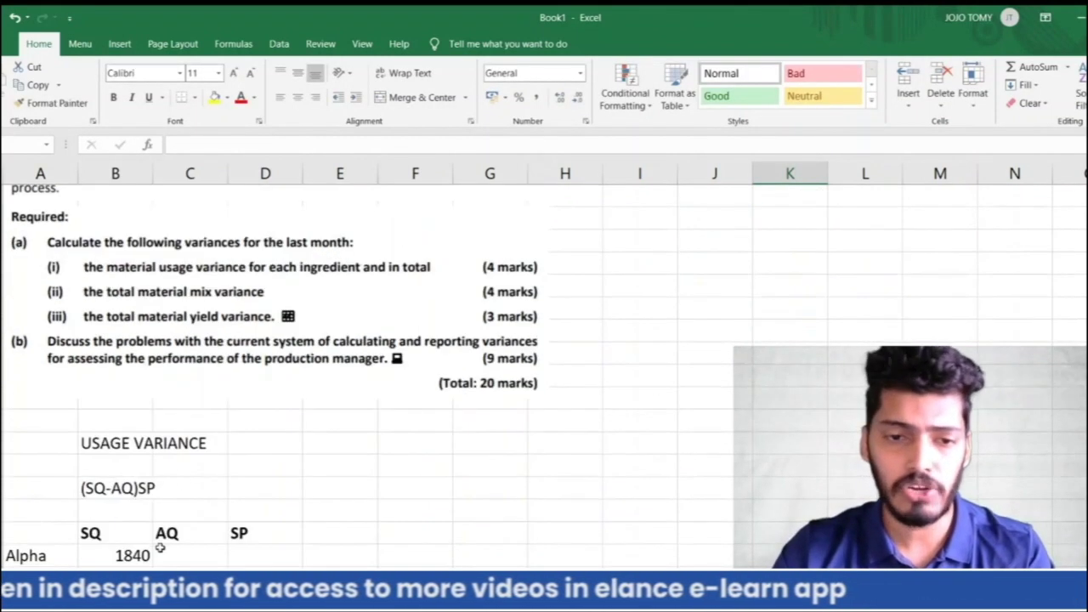
click(121, 465)
text(920)
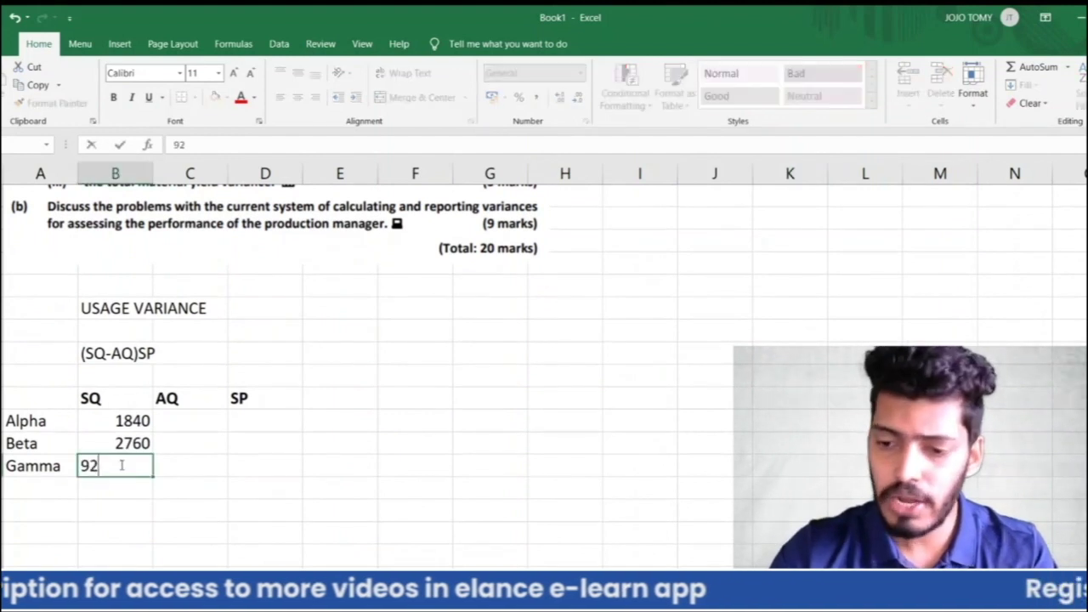
key(Return)
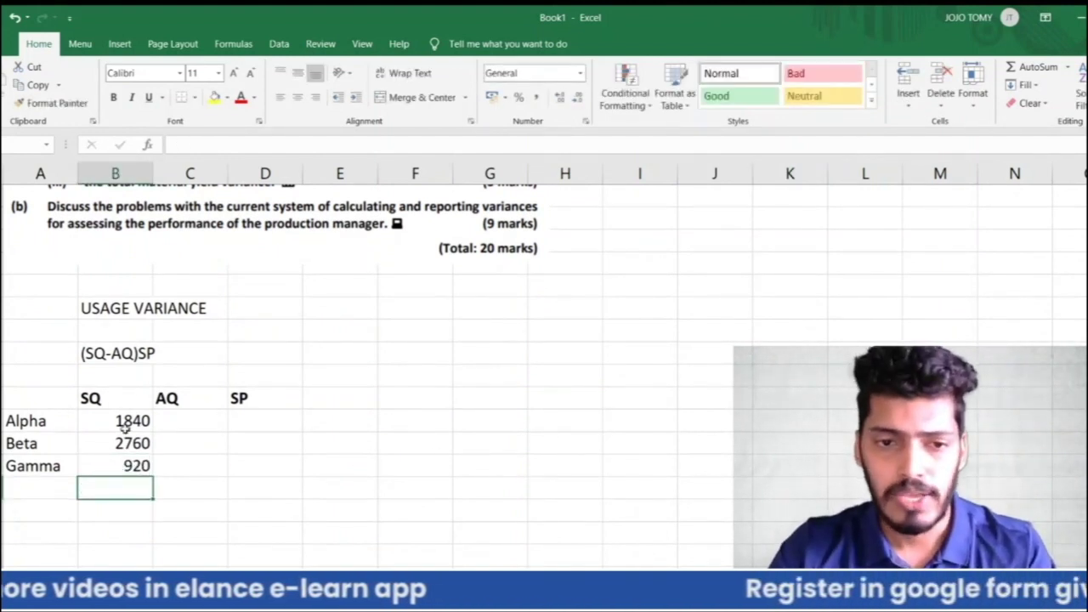
Step: Review the three SQ values against the standard mix for 100 kg of Omega and the workings for each material
drag(124, 427, 130, 467)
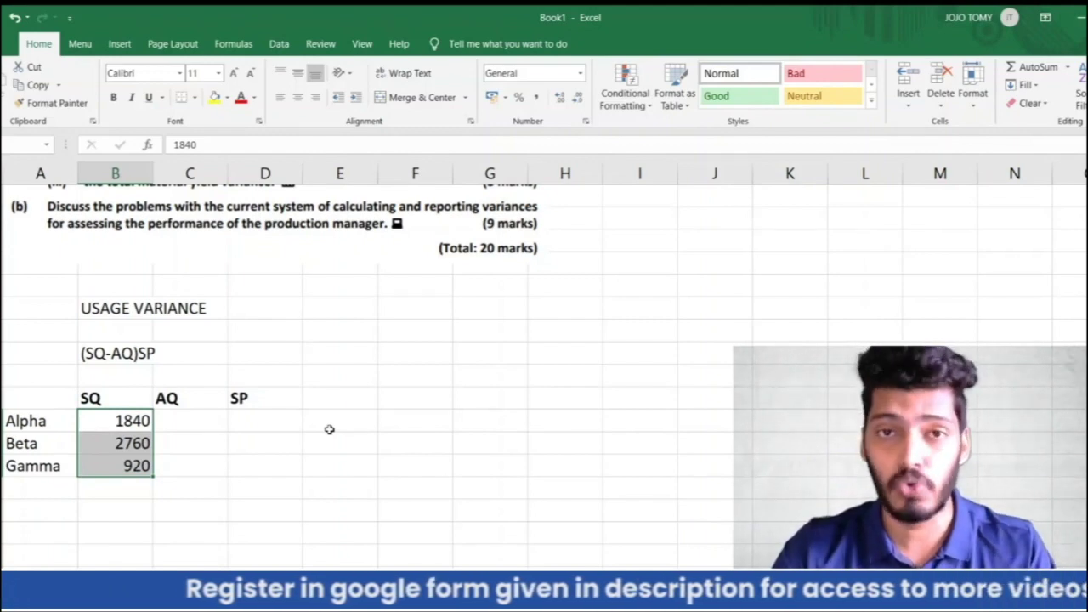
scroll(329, 429, up, 10)
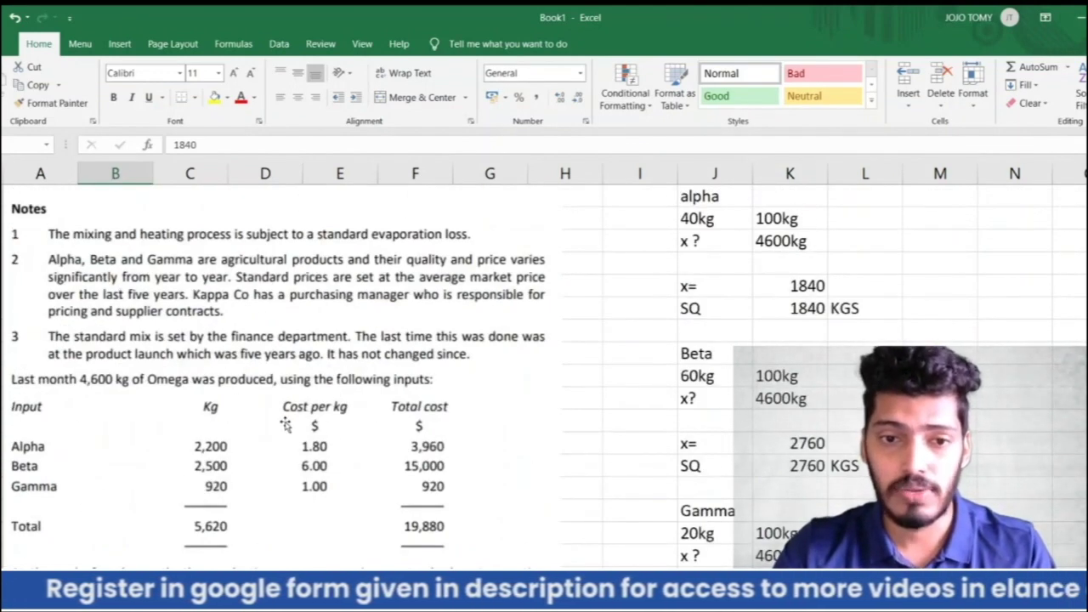
scroll(286, 425, up, 5)
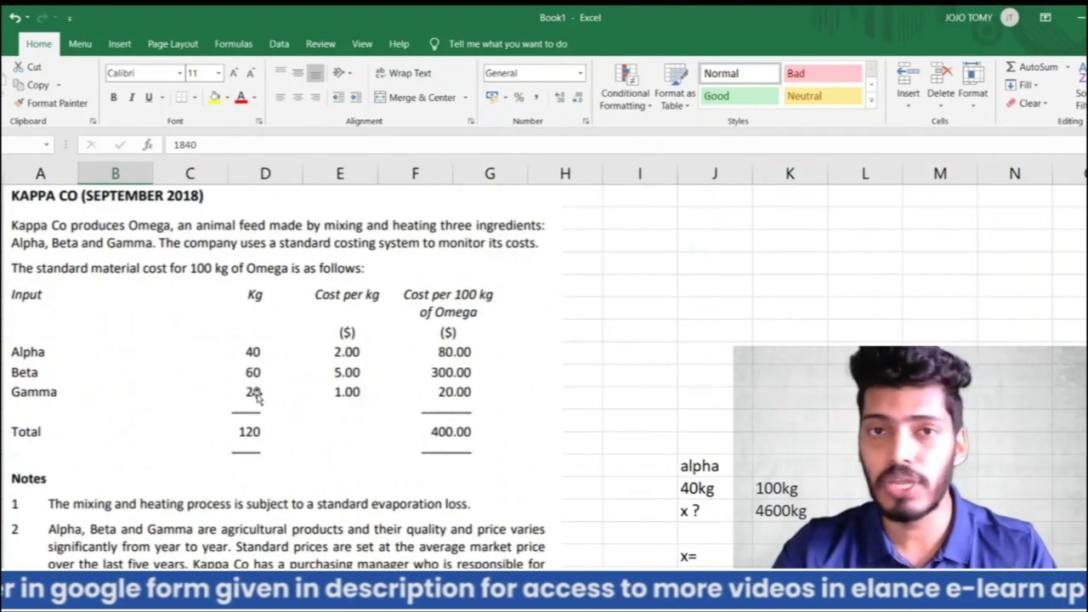
scroll(256, 397, down, 8)
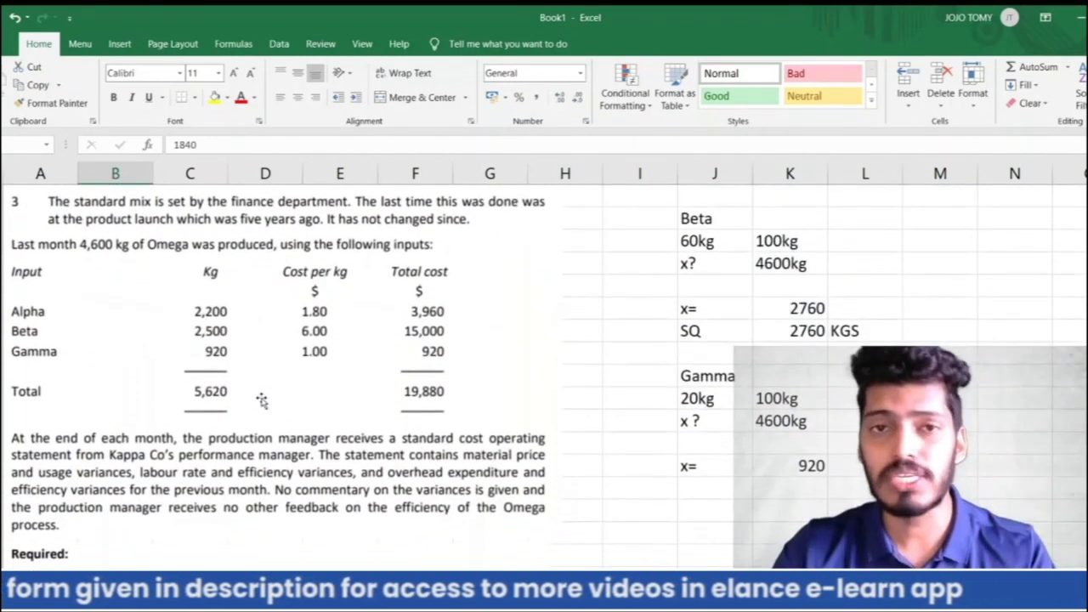
scroll(262, 401, down, 5)
scroll(262, 398, down, 2)
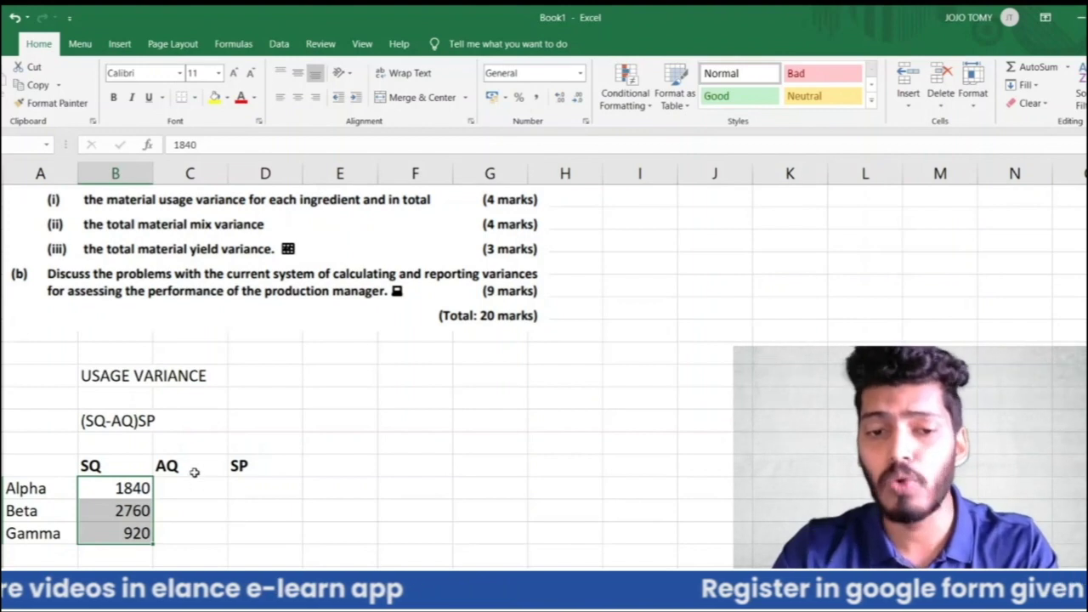
Step: Fill the AQ column with last month's actual kilograms: 2200 for Alpha, 2500 for Beta and 920 for Gamma
scroll(192, 474, up, 7)
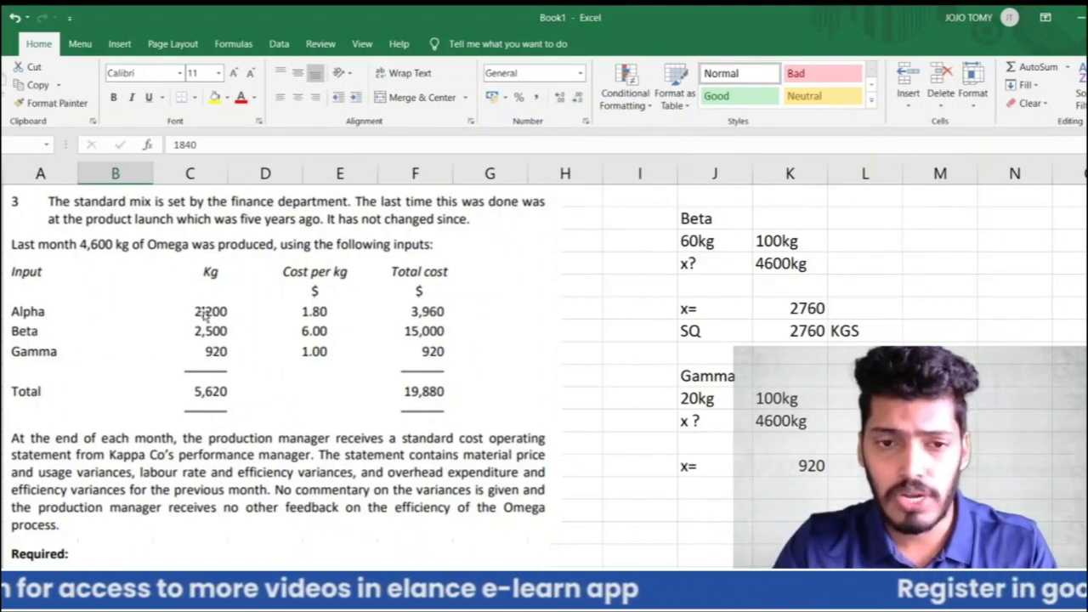
scroll(208, 327, down, 5)
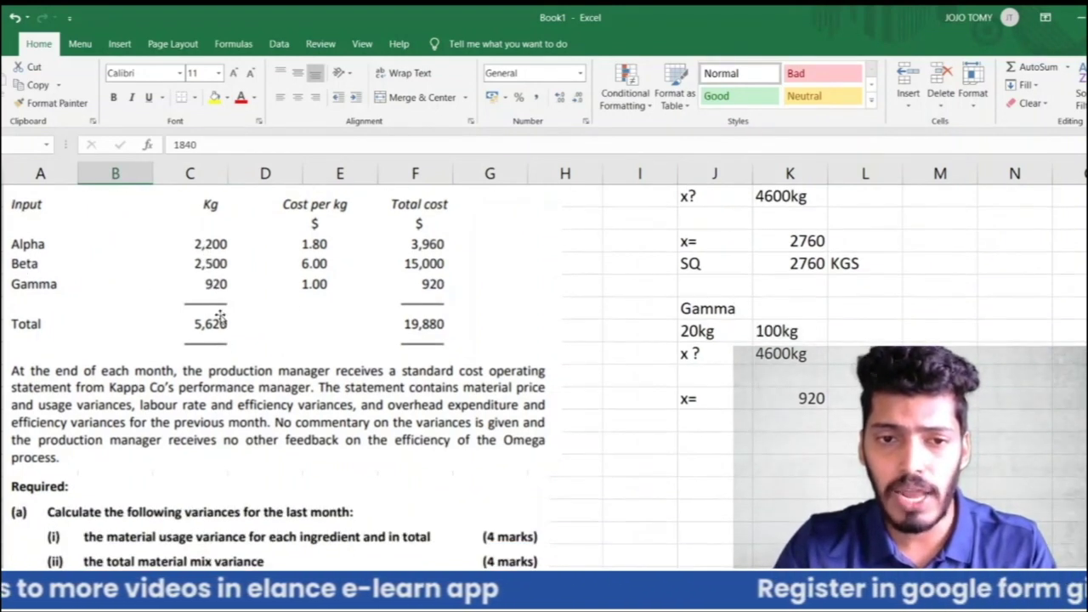
scroll(240, 367, down, 4)
click(202, 420)
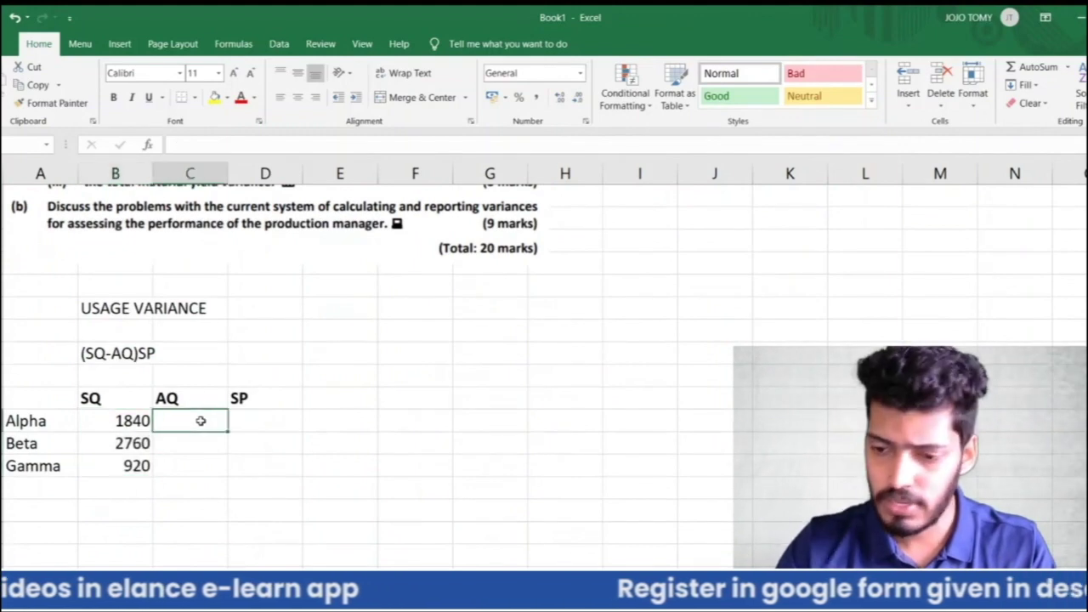
text(2200)
key(Return)
text(2500)
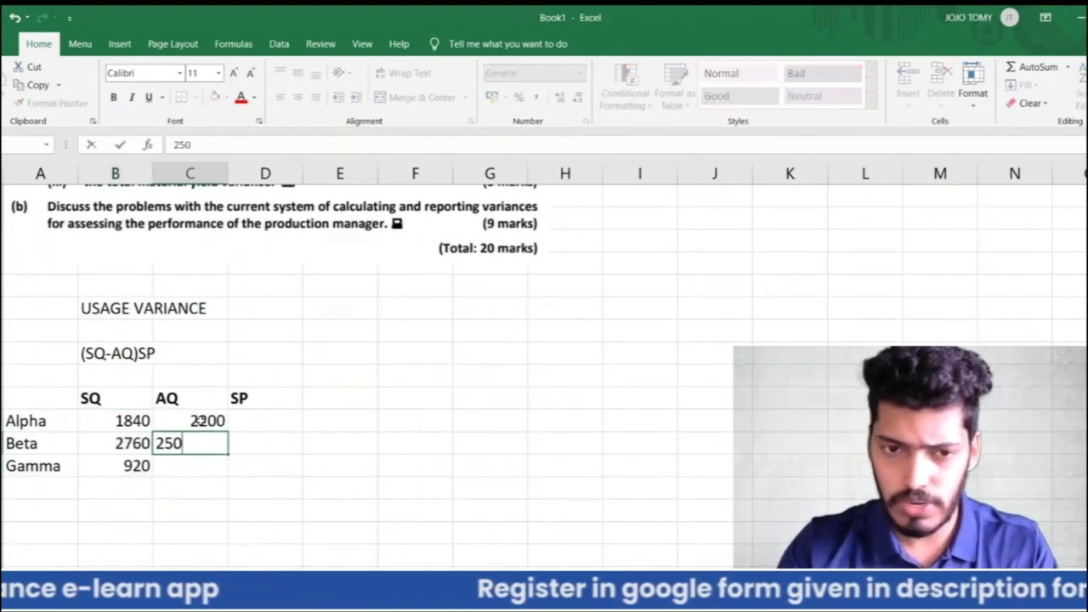
key(ctrl+Return)
key(Return)
scroll(194, 435, up, 4)
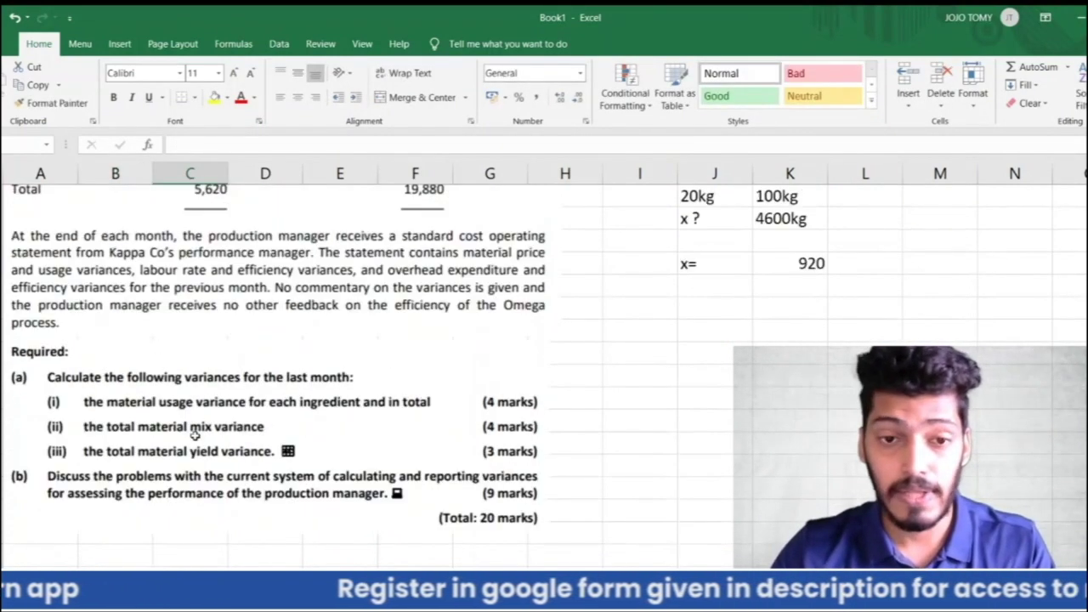
scroll(195, 436, down, 2)
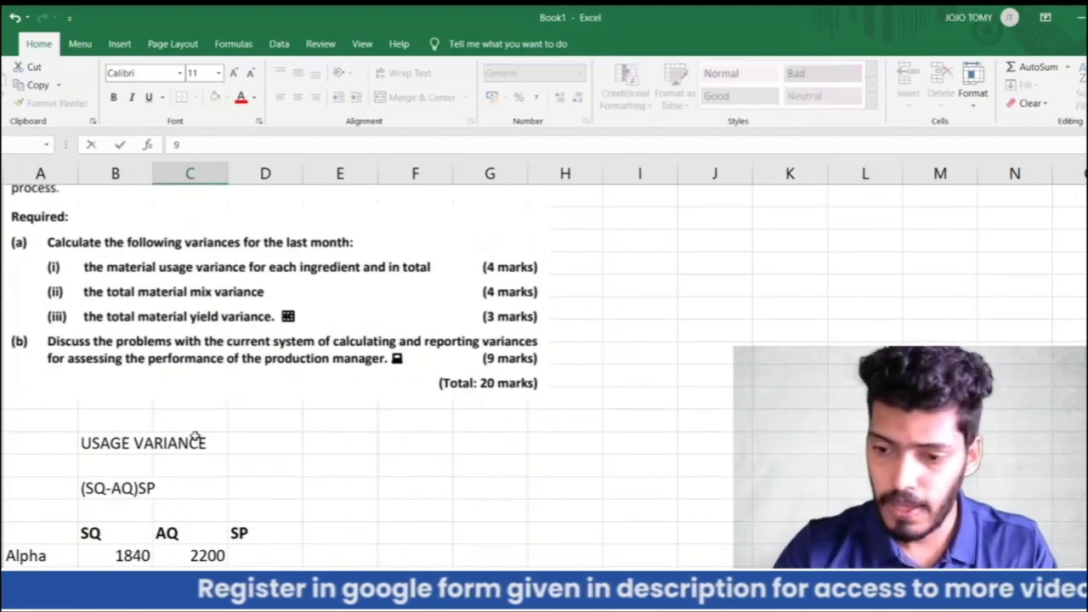
scroll(194, 439, down, 2)
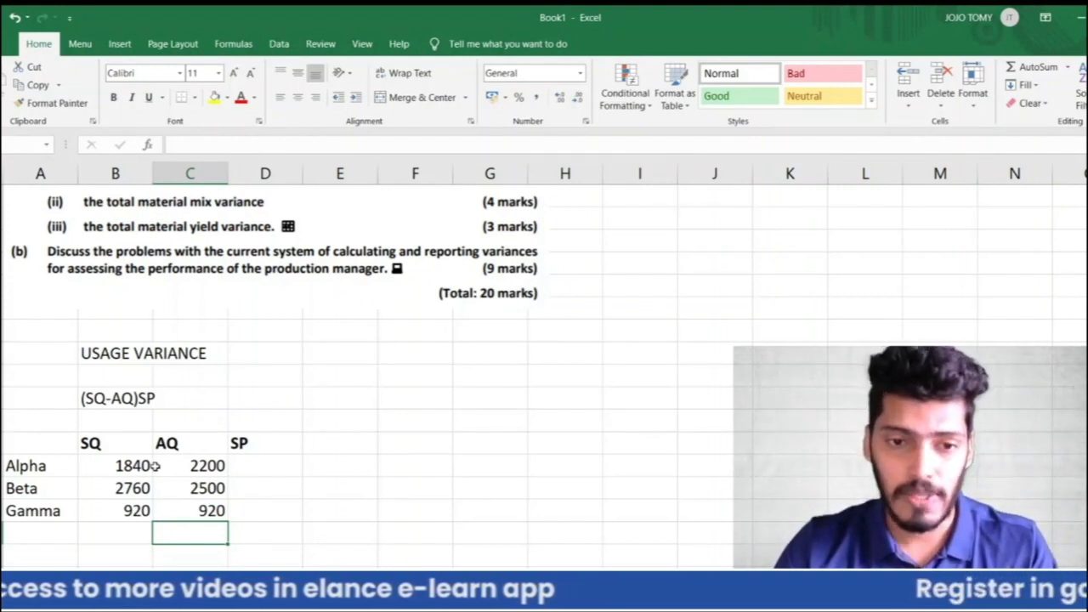
drag(145, 466, 190, 509)
click(152, 488)
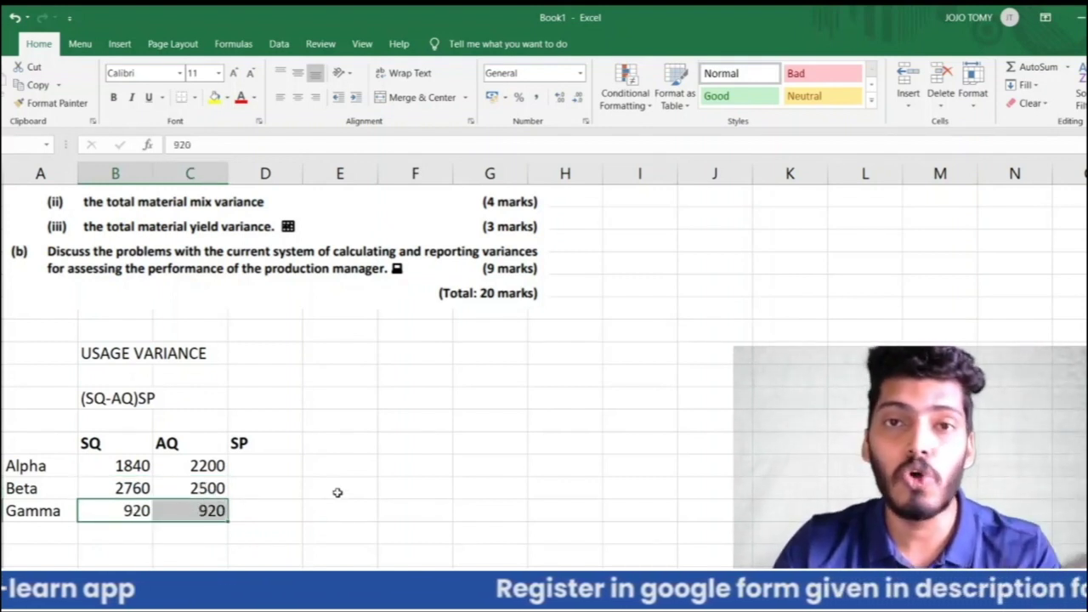
Step: Fill the SP column with the standard cost per kg: 2 for Alpha, 5 for Beta and 1 for Gamma
click(264, 479)
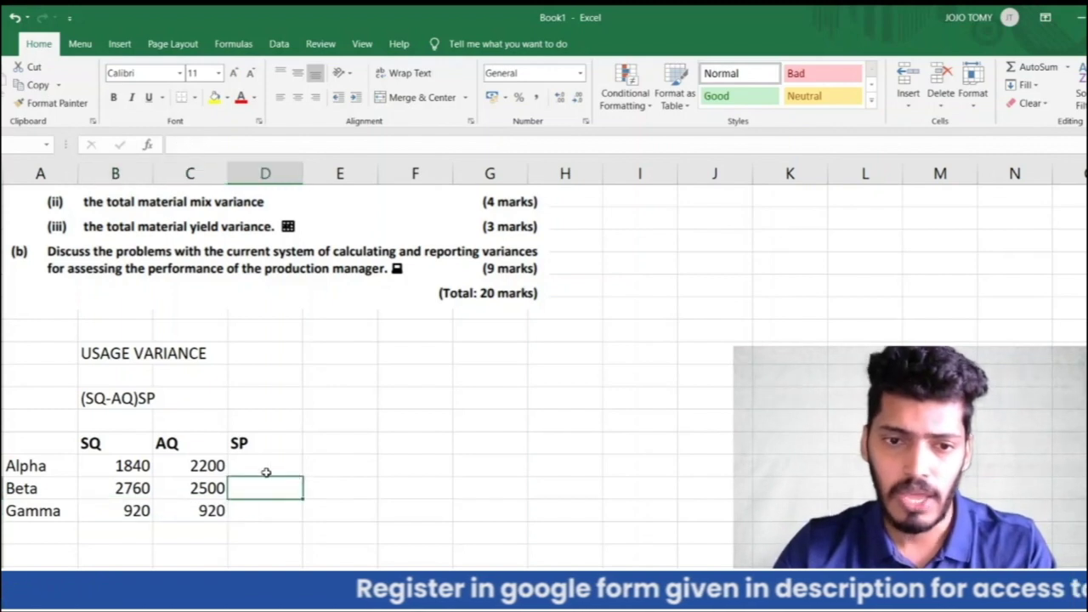
click(263, 465)
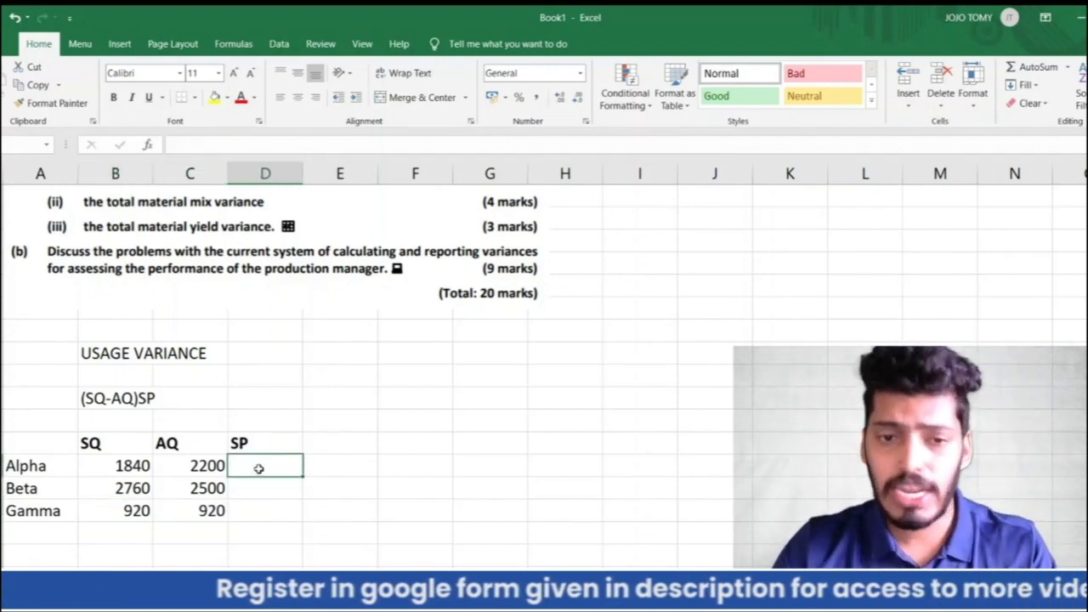
scroll(352, 473, up, 8)
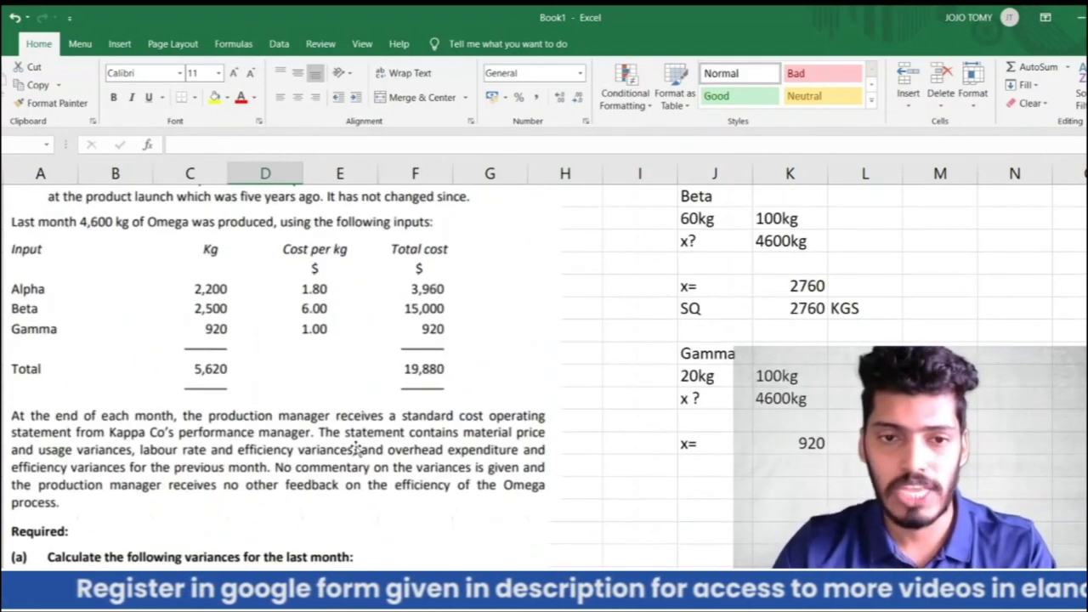
scroll(334, 403, up, 4)
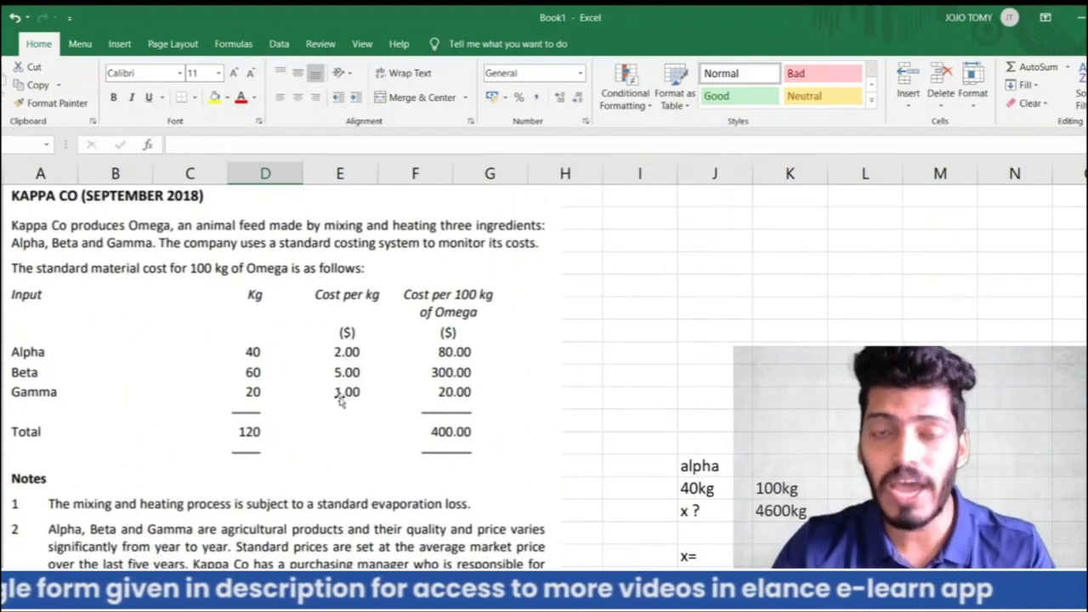
scroll(336, 422, down, 12)
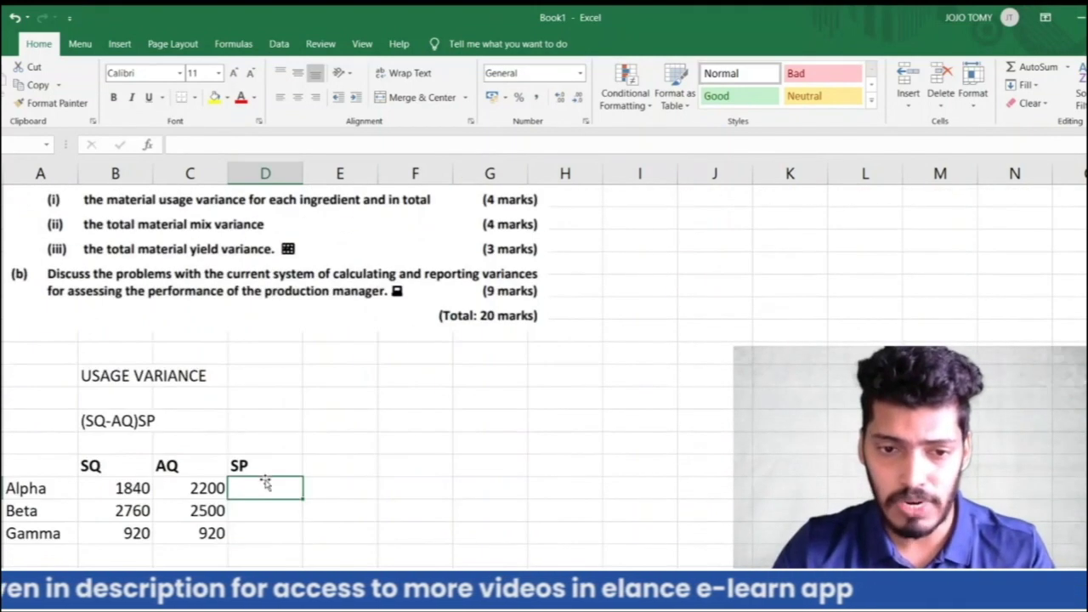
text(2)
key(Return)
text(5)
key(Return)
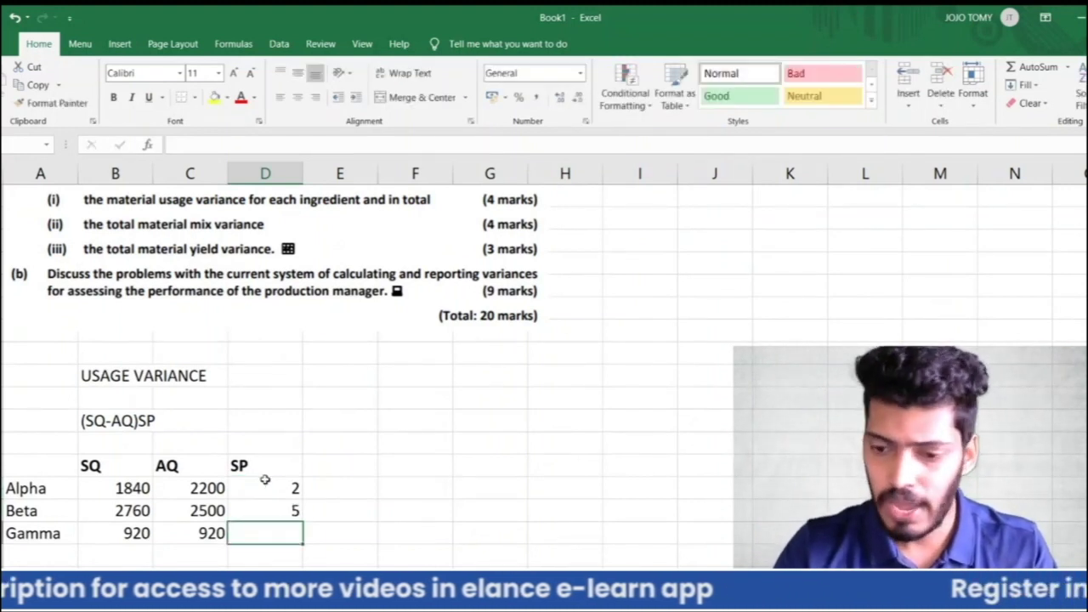
text(1)
key(Return)
Step: Add the heading USAGE VARIANCE in column E beside SP and widen the column to fit it
key(Right)
key(Up)
key(Up)
key(Up)
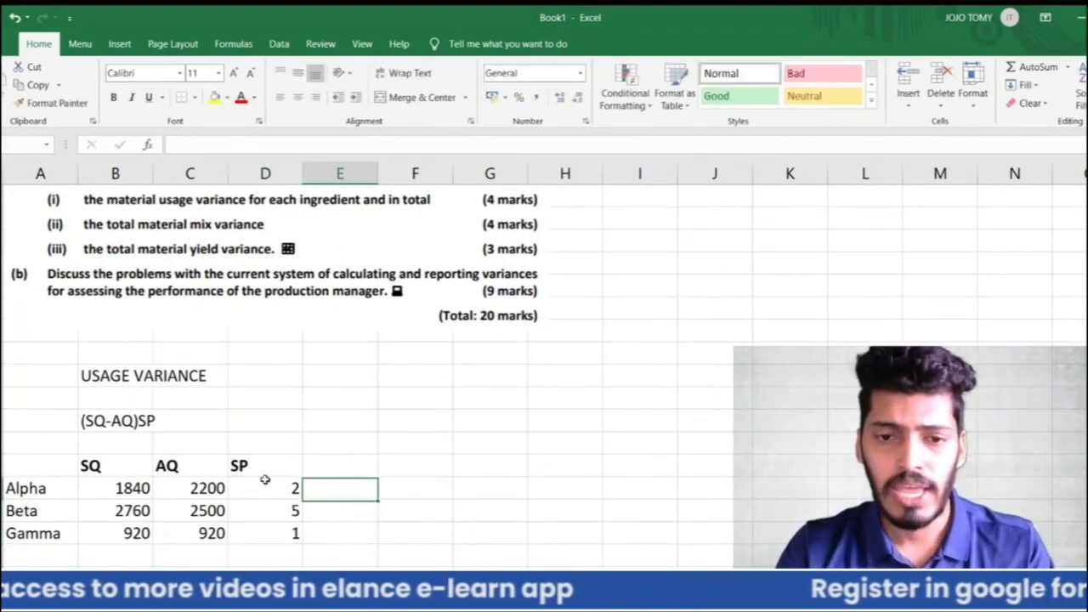
key(Up)
text(USAGE )
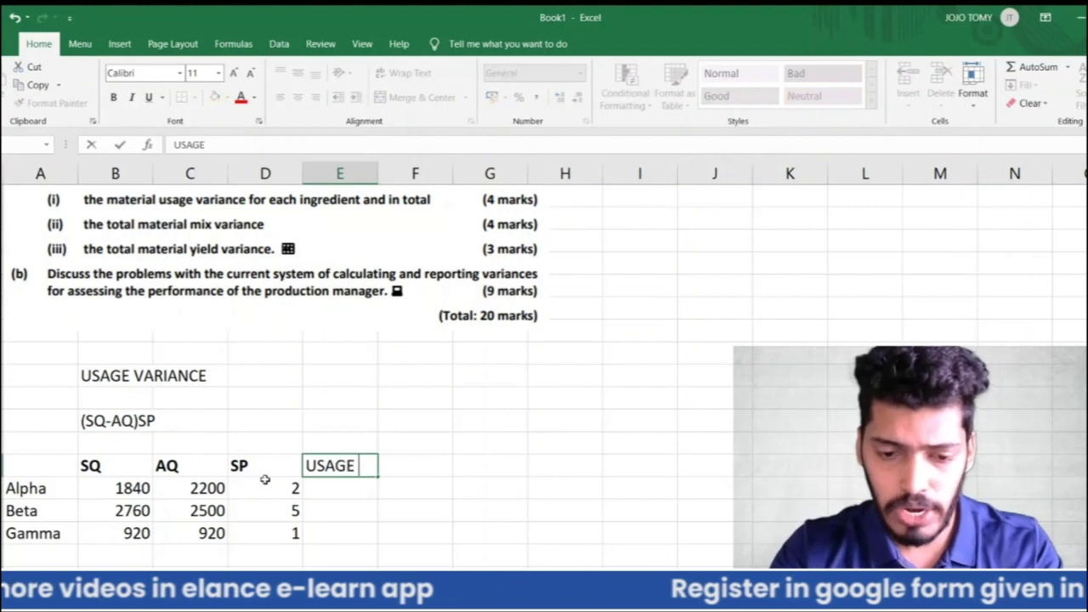
text(VARIANCE)
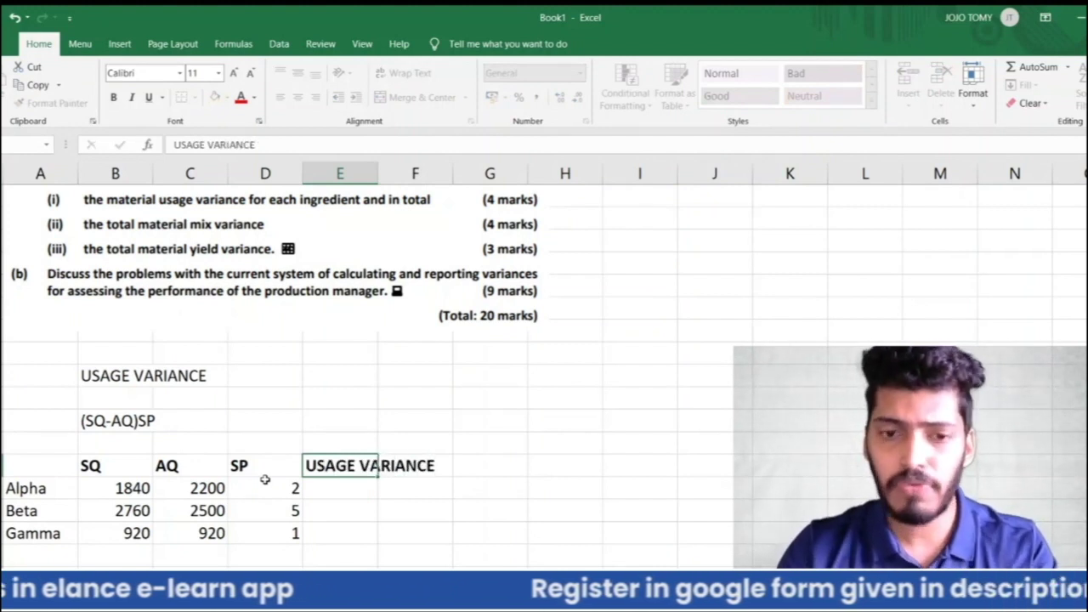
key(Return)
drag(378, 172, 449, 173)
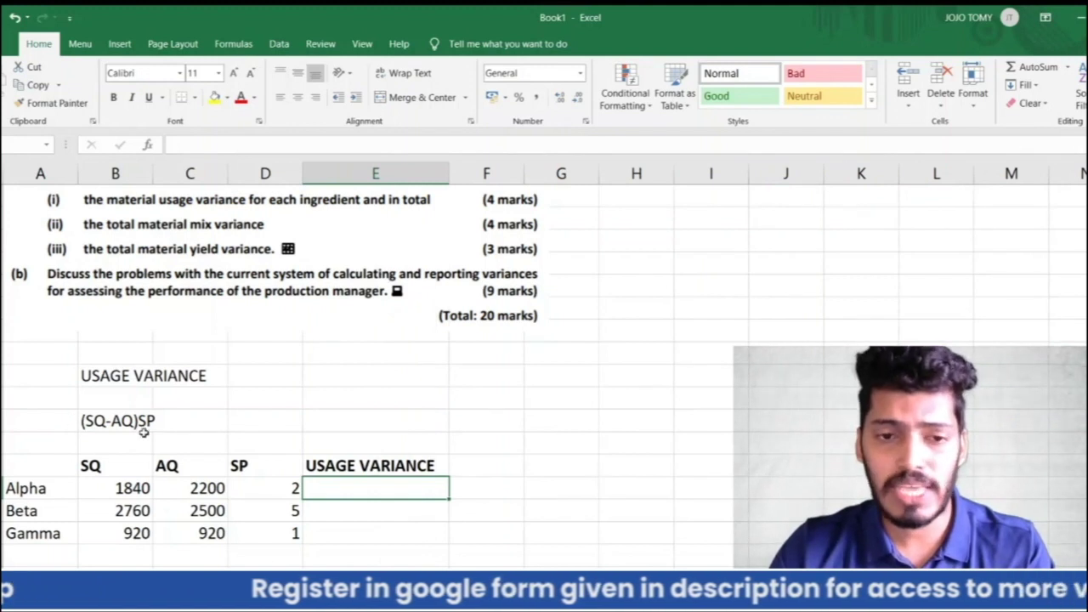
Step: Calculate Alpha's usage variance in column E with the formula =(B50-C50)*D50
text(=()
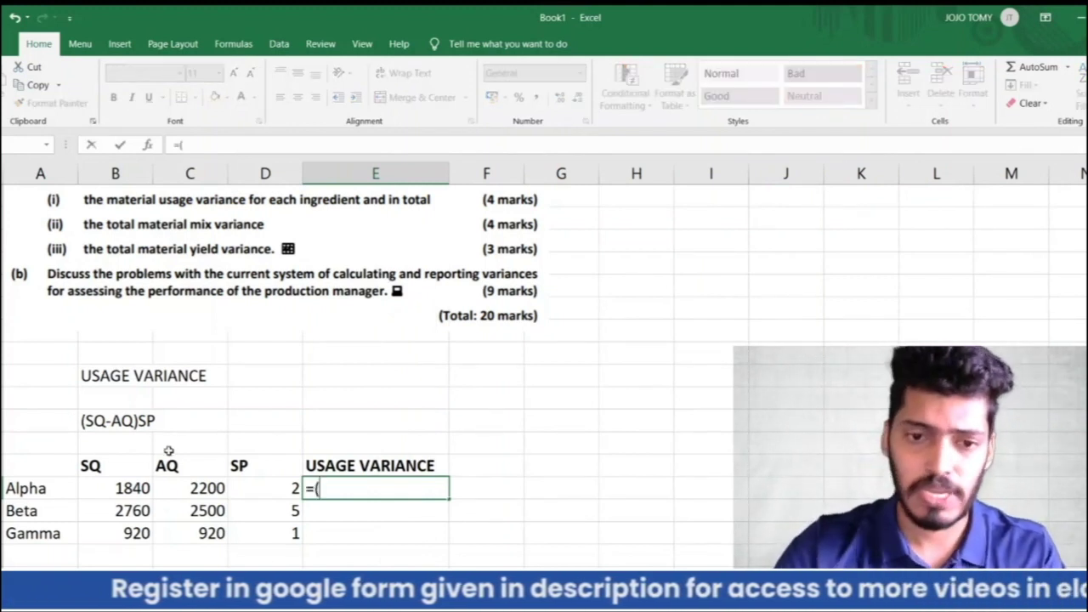
click(124, 488)
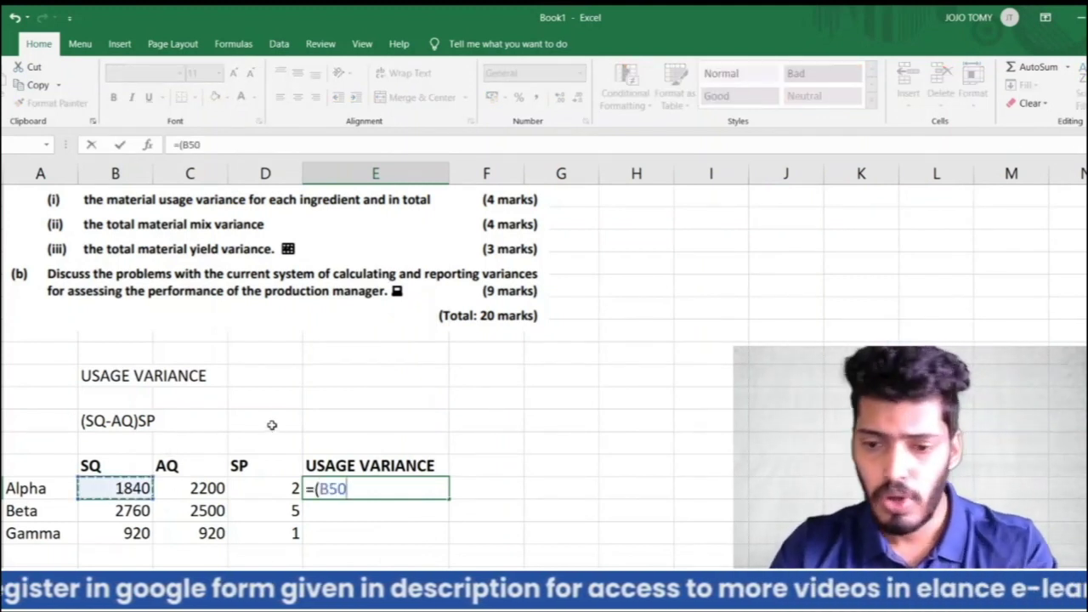
text(-)
click(212, 488)
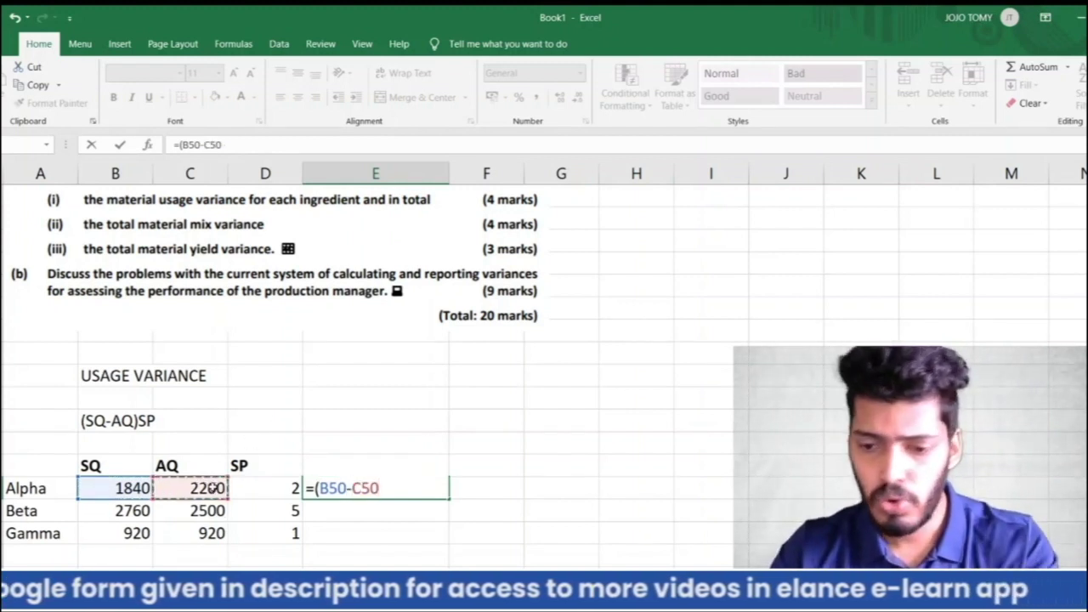
text()*)
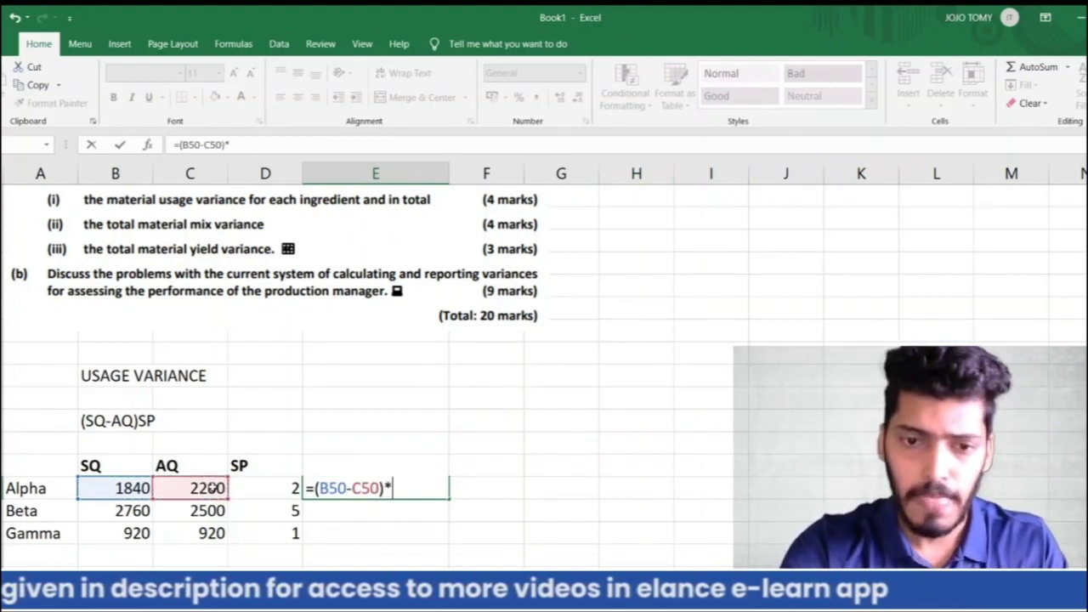
click(281, 492)
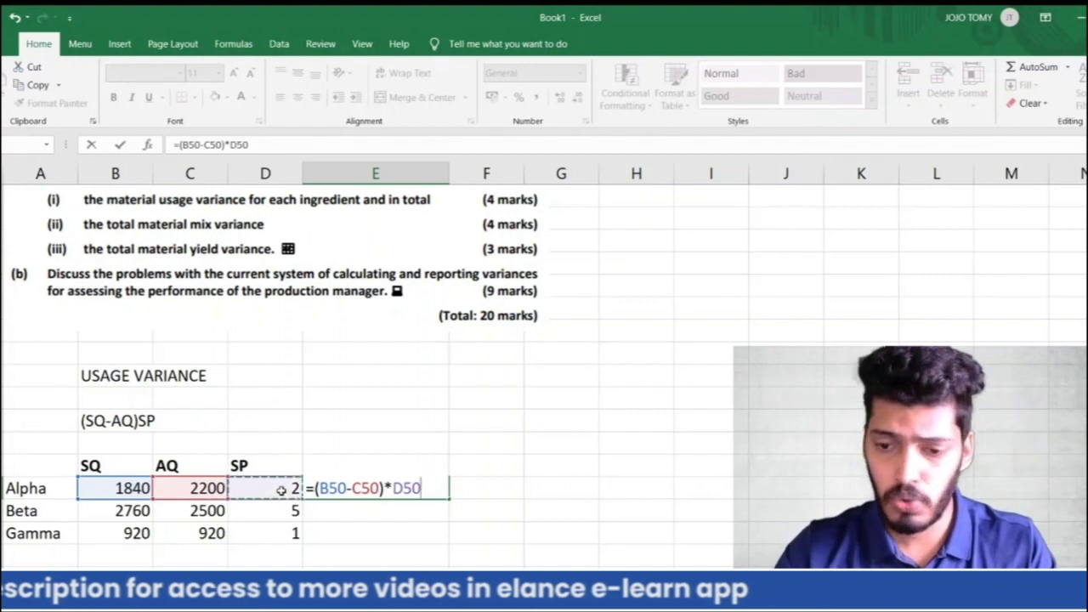
key(Return)
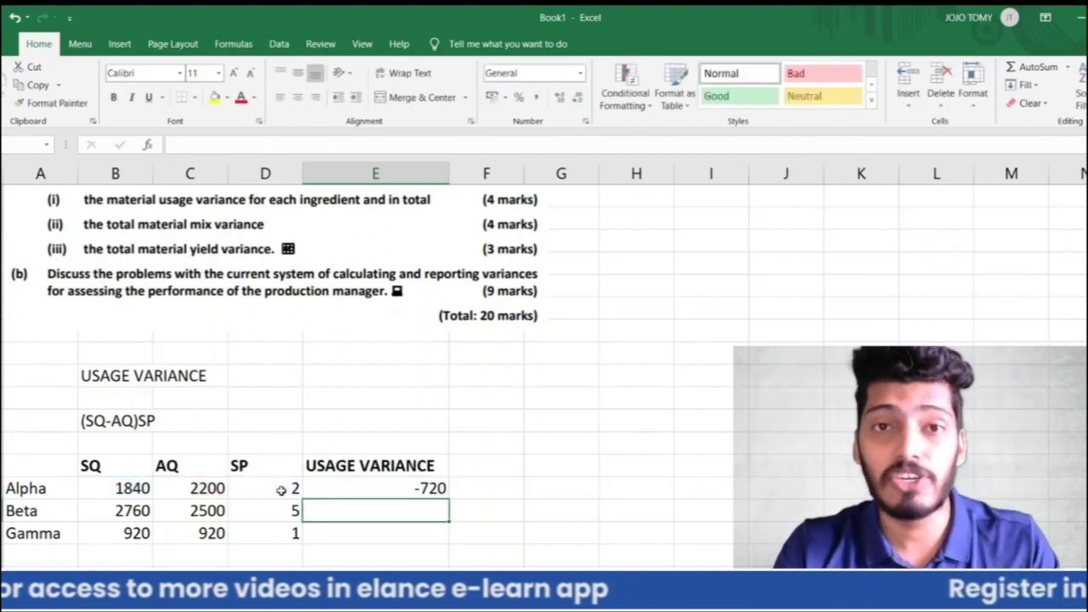
Step: Label Alpha's usage variance as Adverse in column F
key(Up)
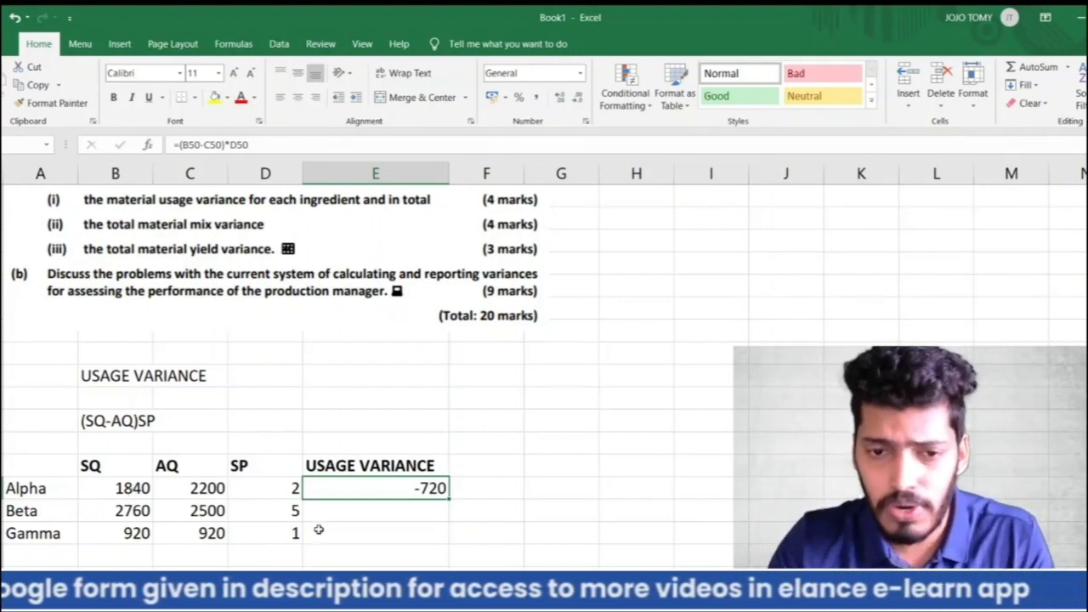
scroll(362, 478, down, 1)
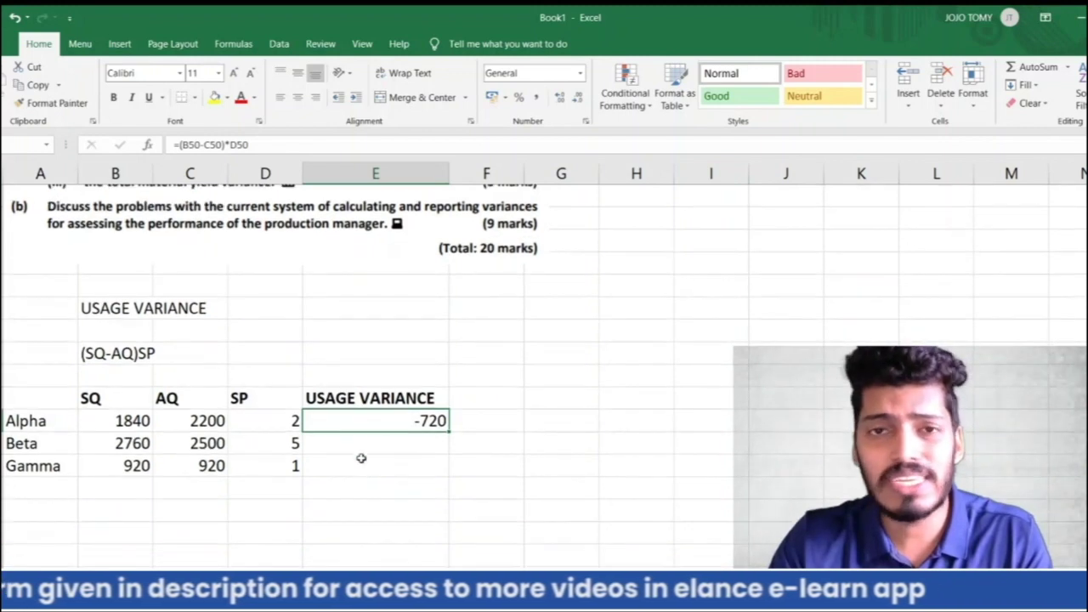
click(475, 423)
text(Adverse)
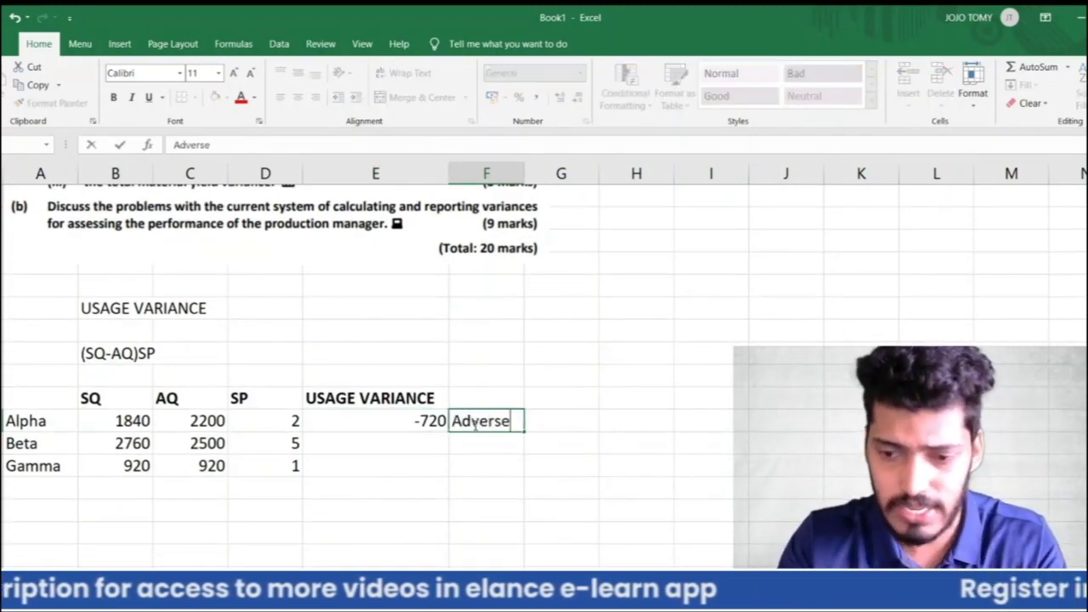
key(Return)
key(Down)
key(Left)
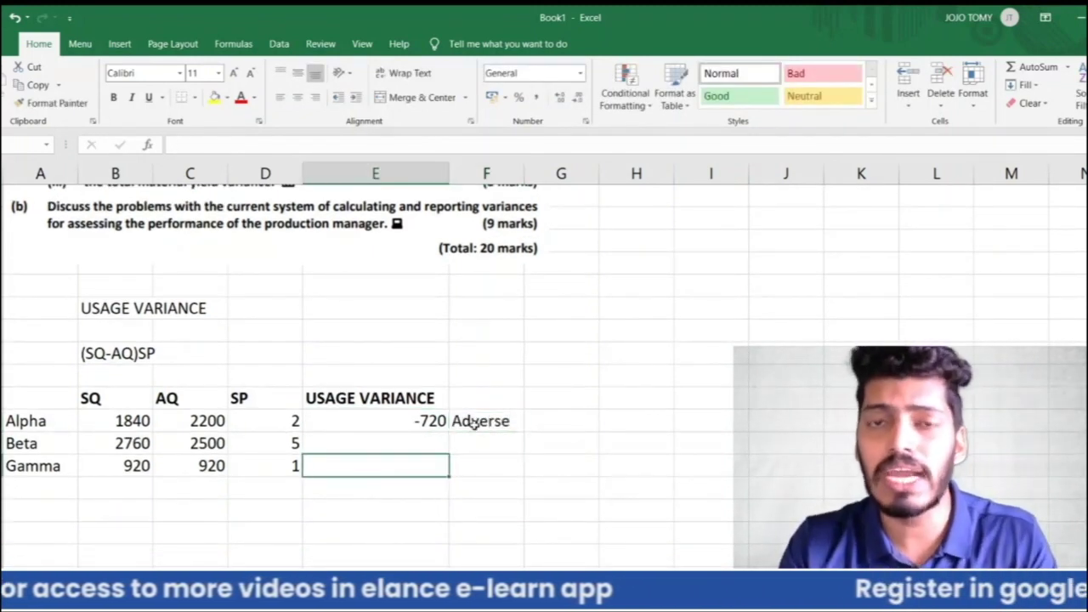
Step: Copy Alpha's usage variance formula into Beta's row in column E
key(Up)
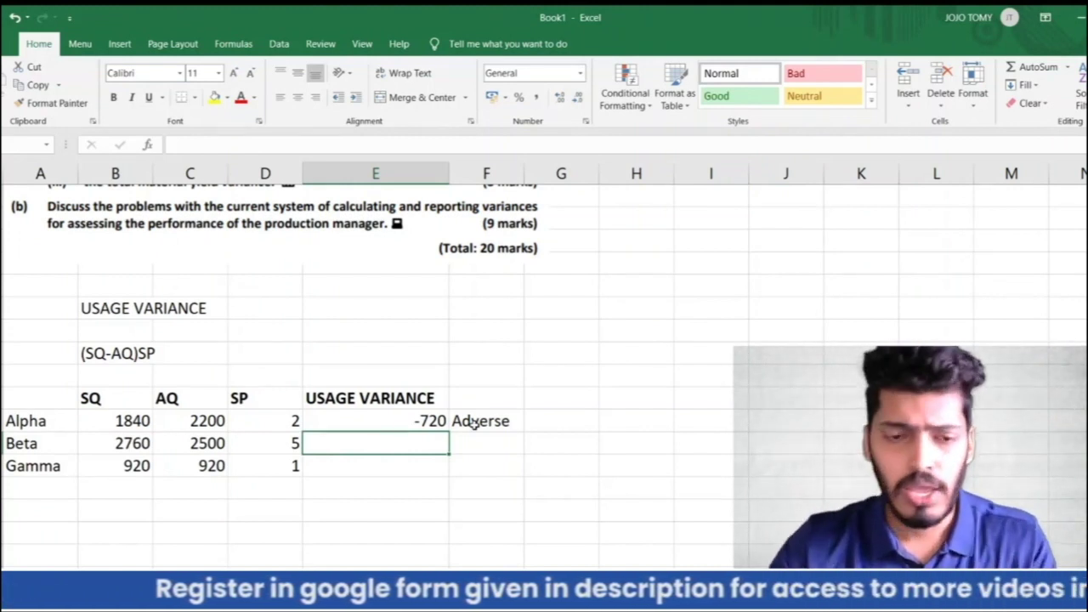
text(=)
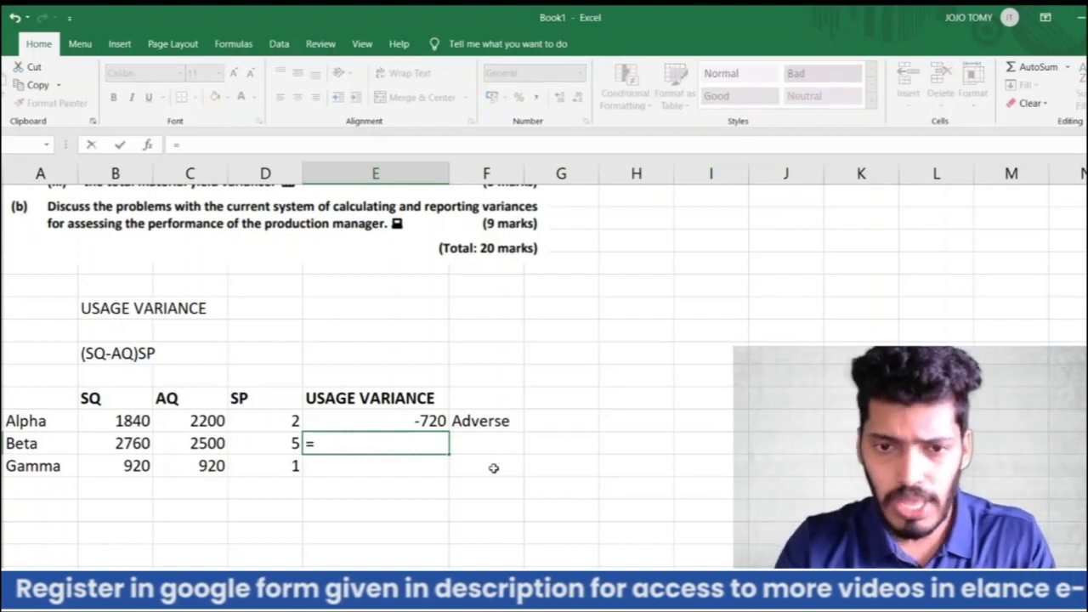
key(Escape)
key(Up)
key(ctrl+c)
key(Down)
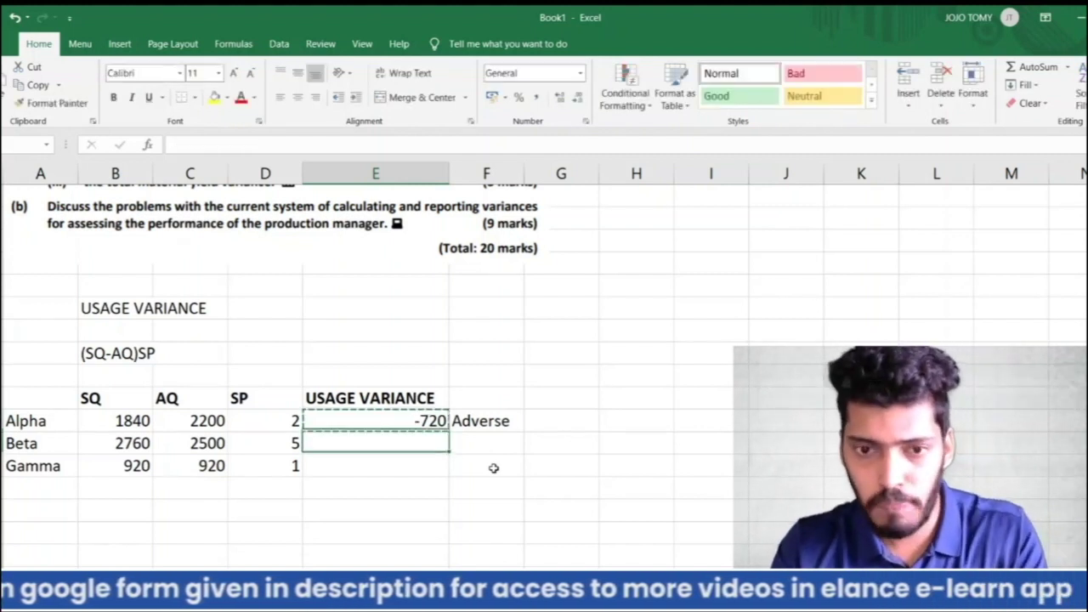
key(ctrl+v)
key(Escape)
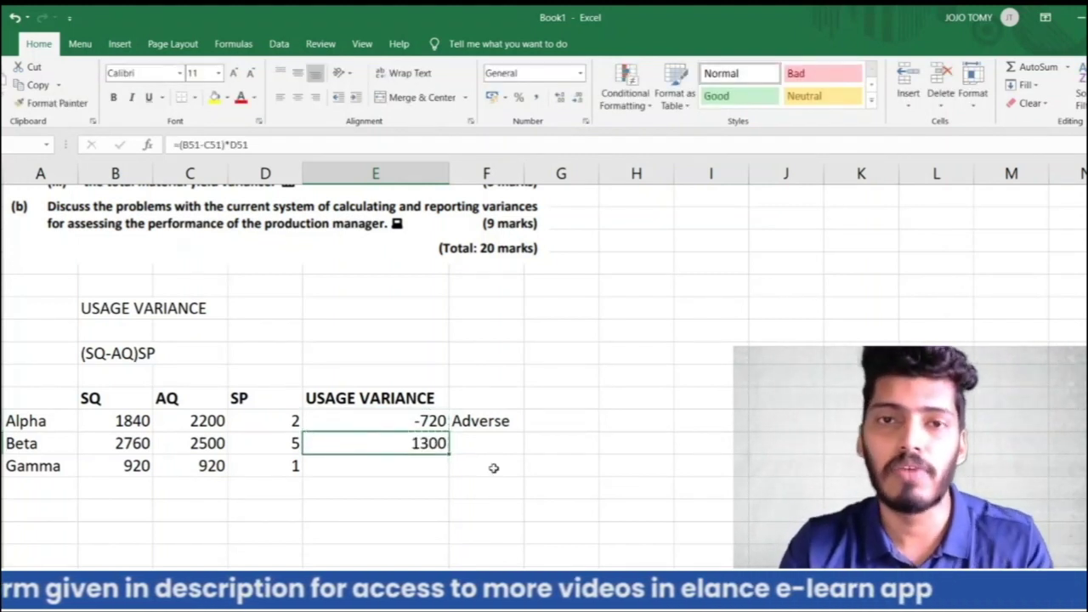
Step: Check which cells the usage variance formulas for Alpha and Beta refer to
double_click(406, 418)
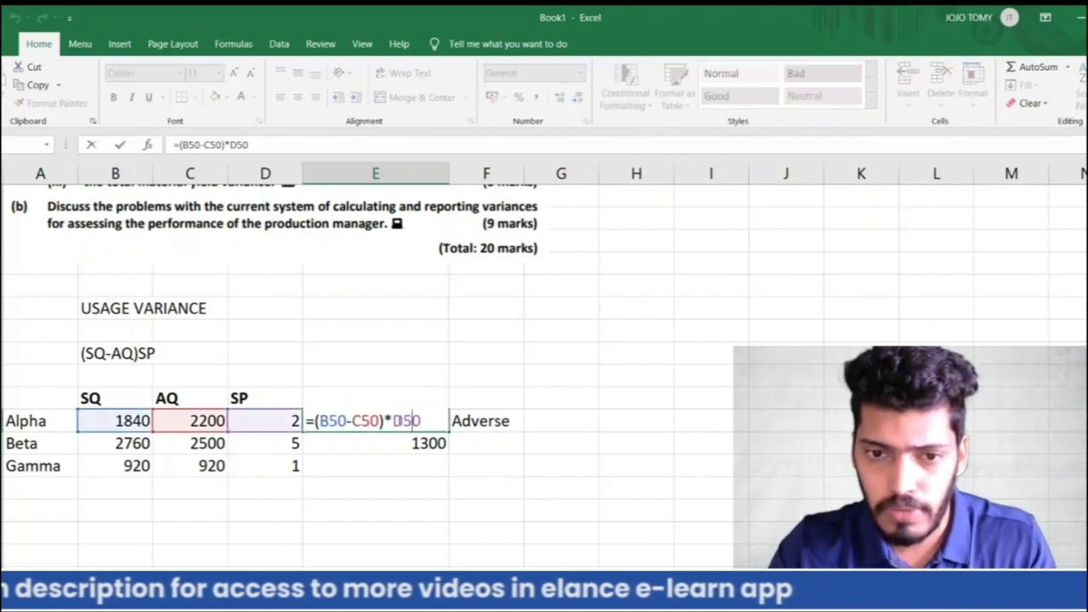
drag(321, 420, 417, 420)
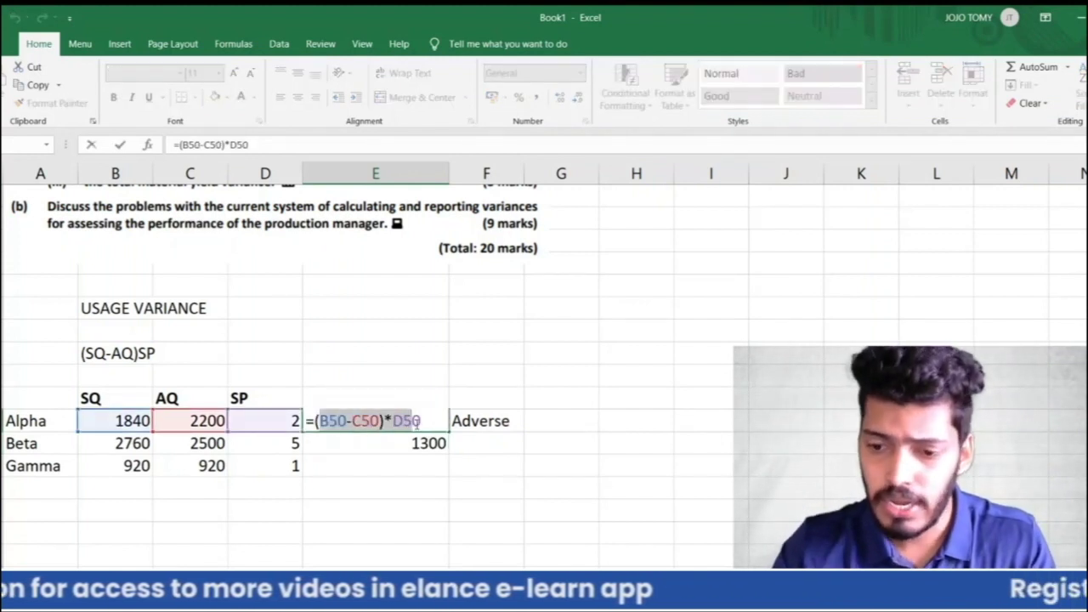
key(Return)
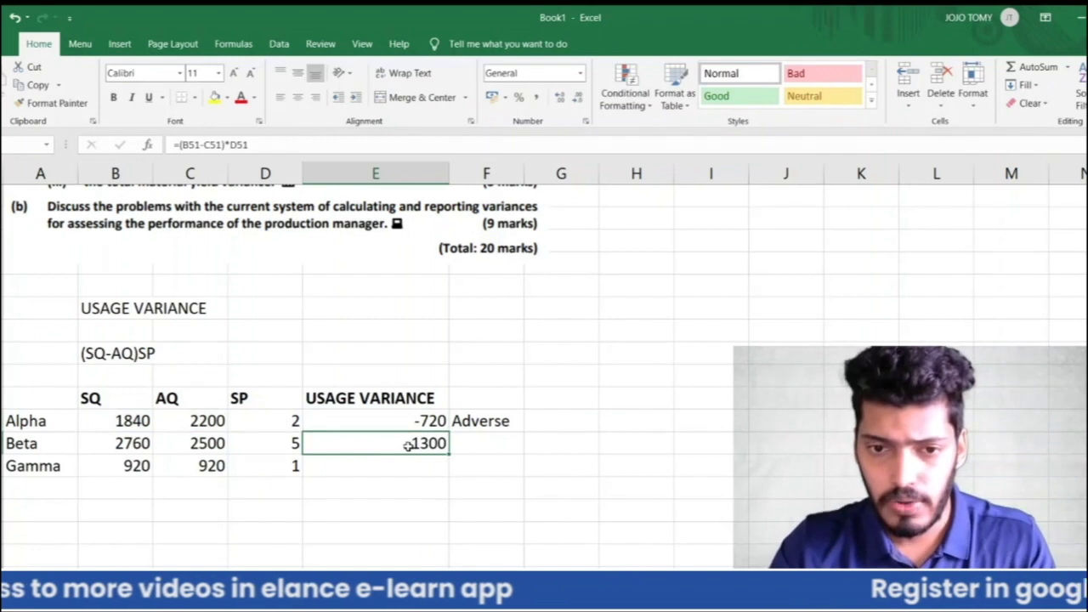
double_click(414, 443)
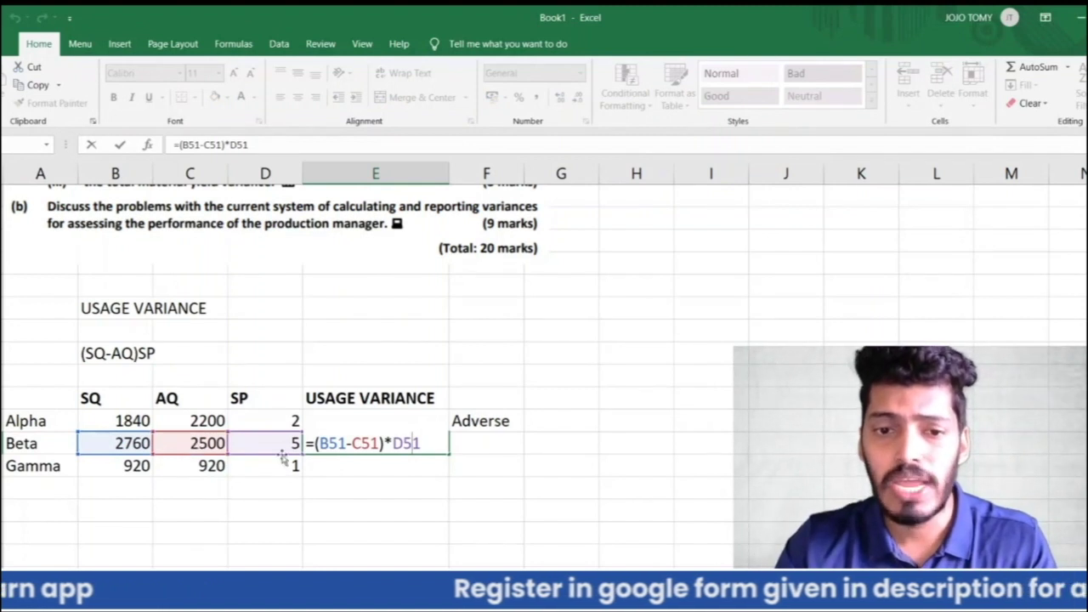
key(Return)
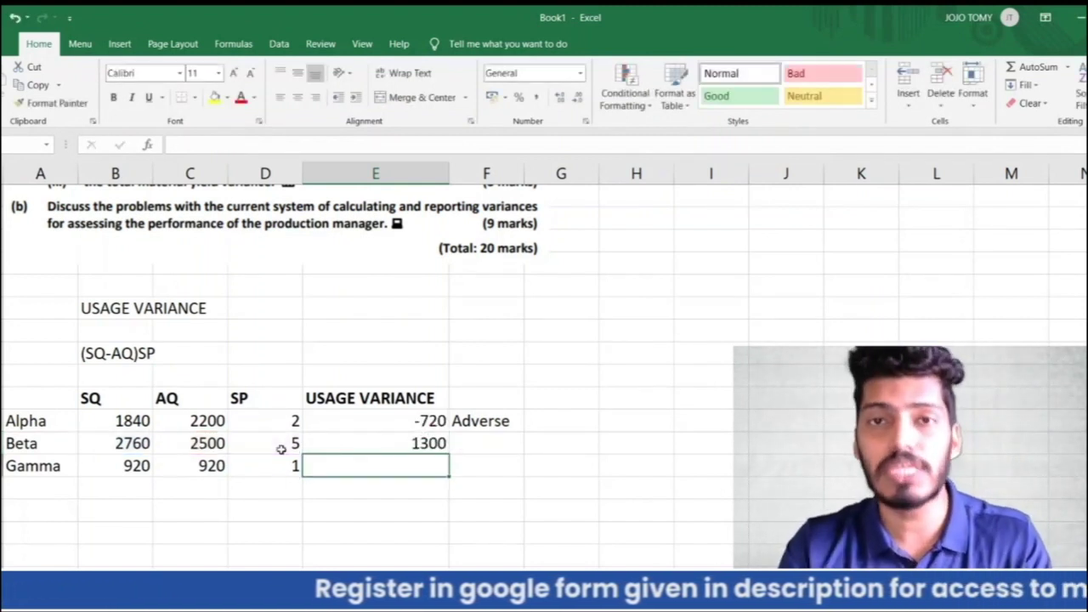
Step: Label Beta's usage variance as Favourable in column F and widen the column to fit the text
key(Up)
key(Right)
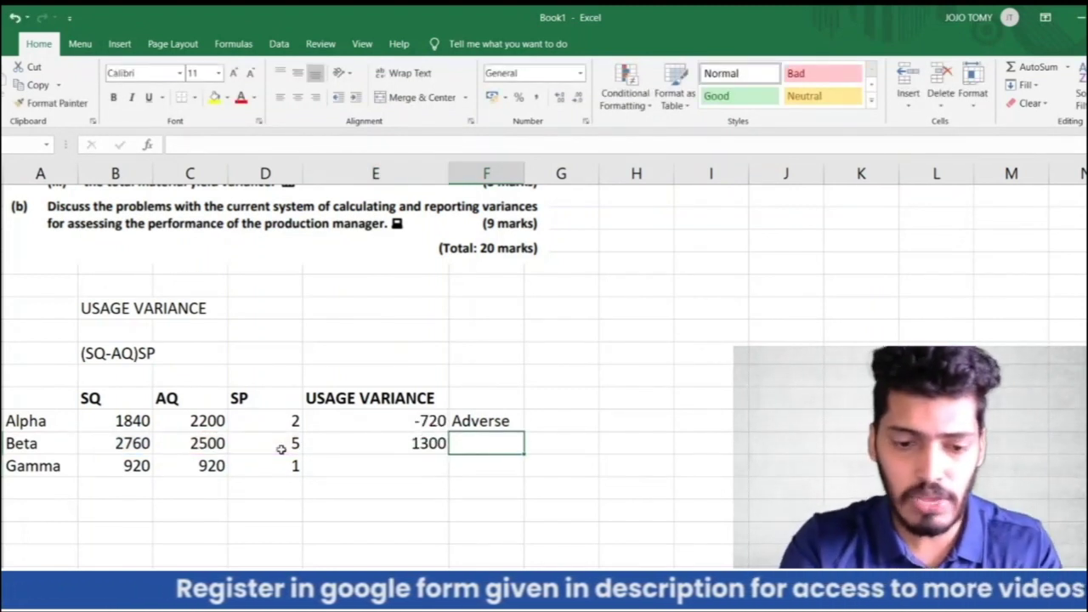
text(Favourab)
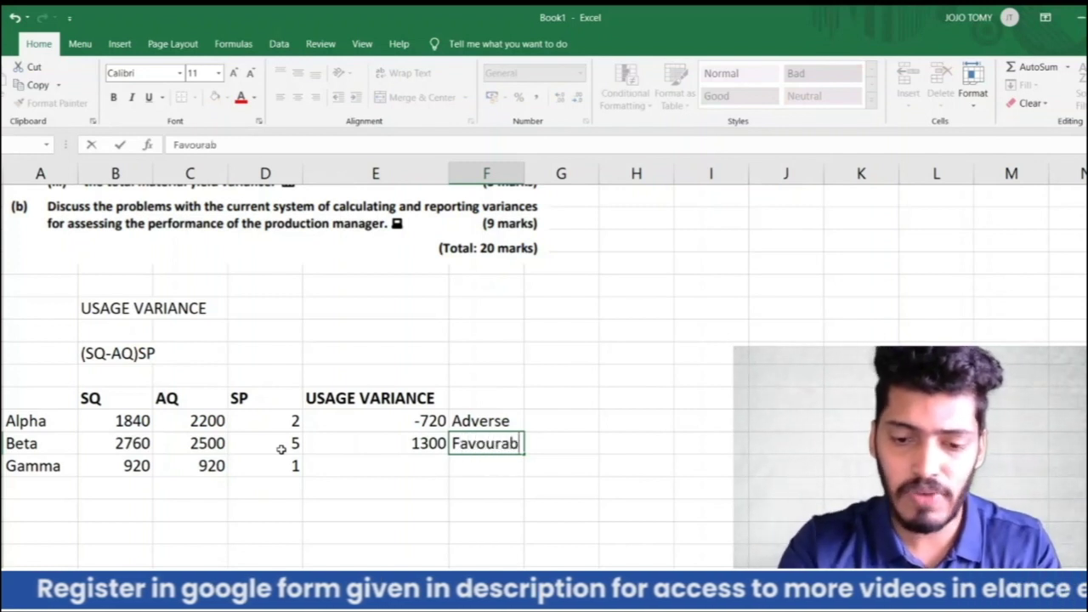
text(le)
key(Return)
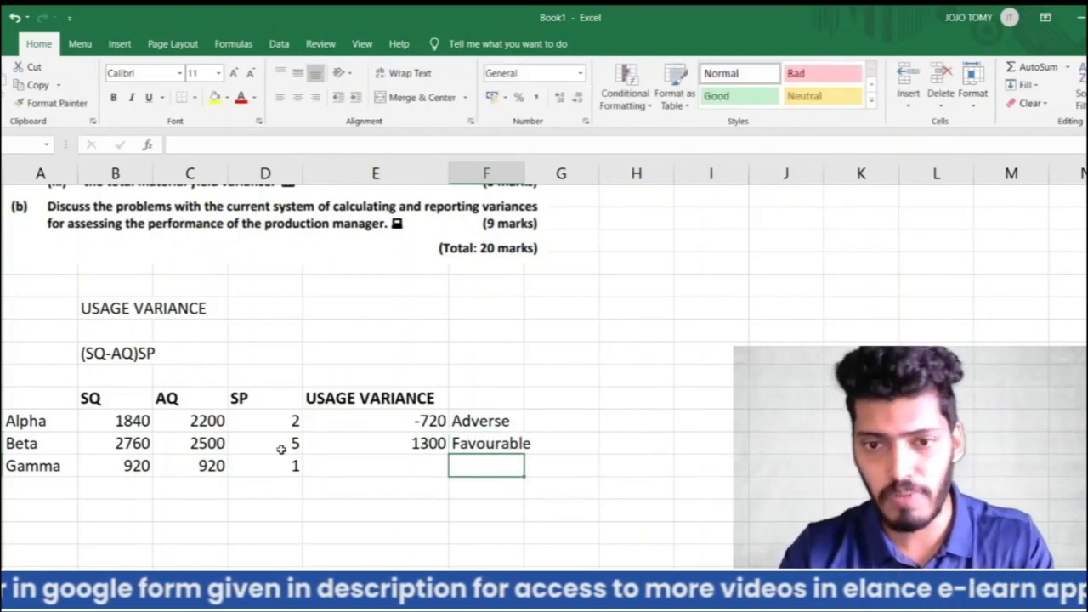
drag(524, 173, 551, 173)
click(116, 449)
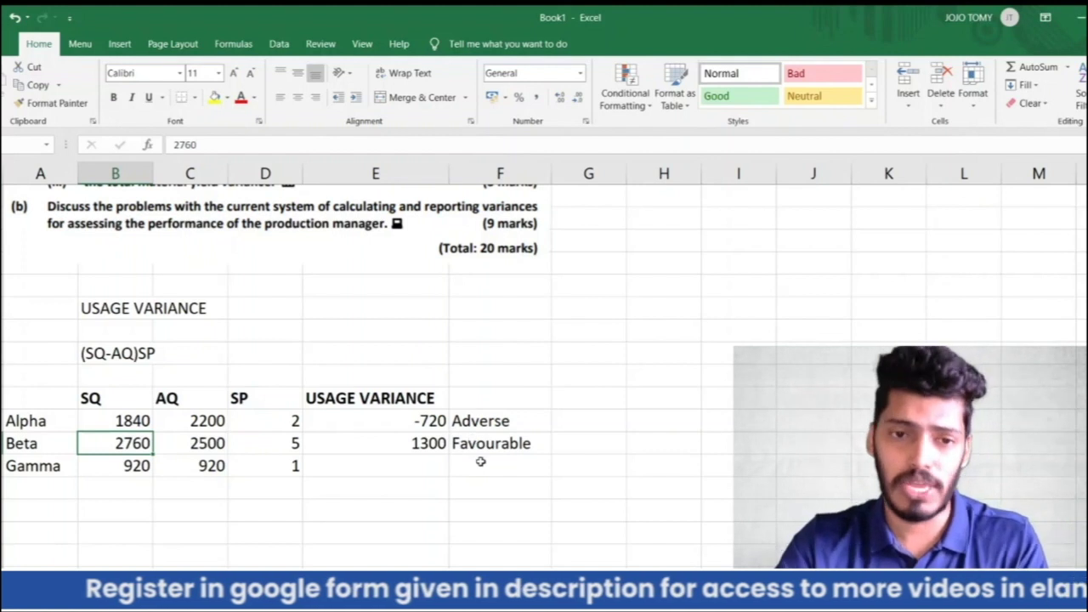
click(445, 464)
text(=)
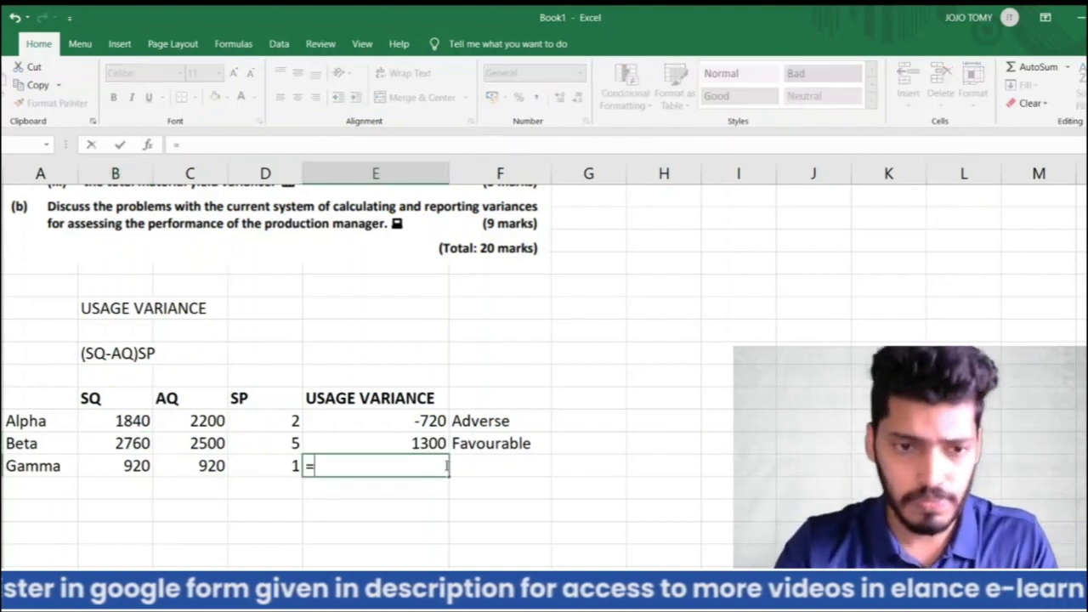
key(Left)
key(Left)
key(Left)
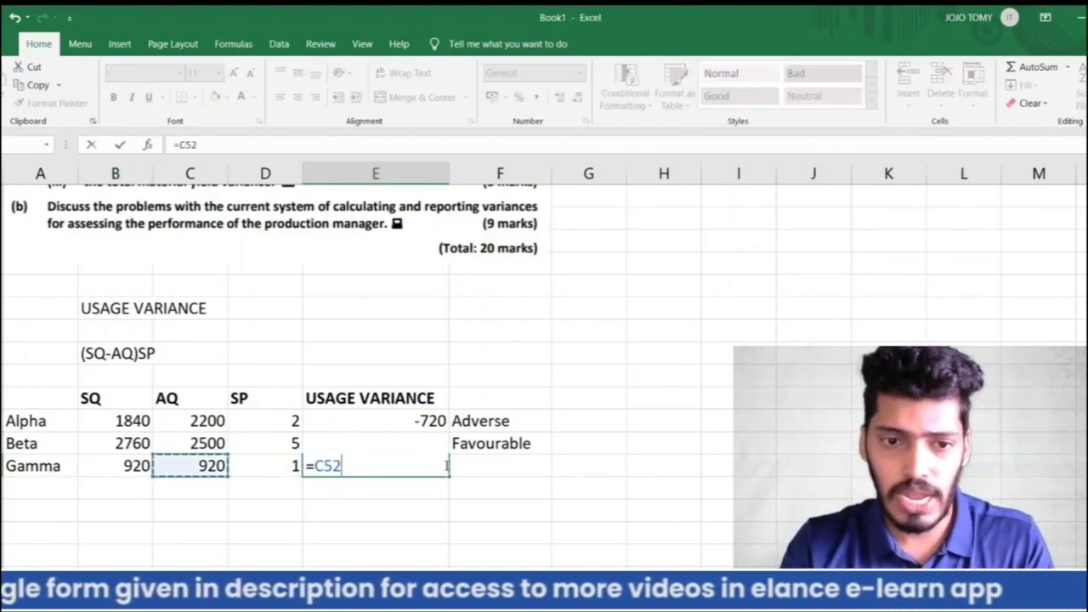
key(Right)
key(BackSpace)
key(Escape)
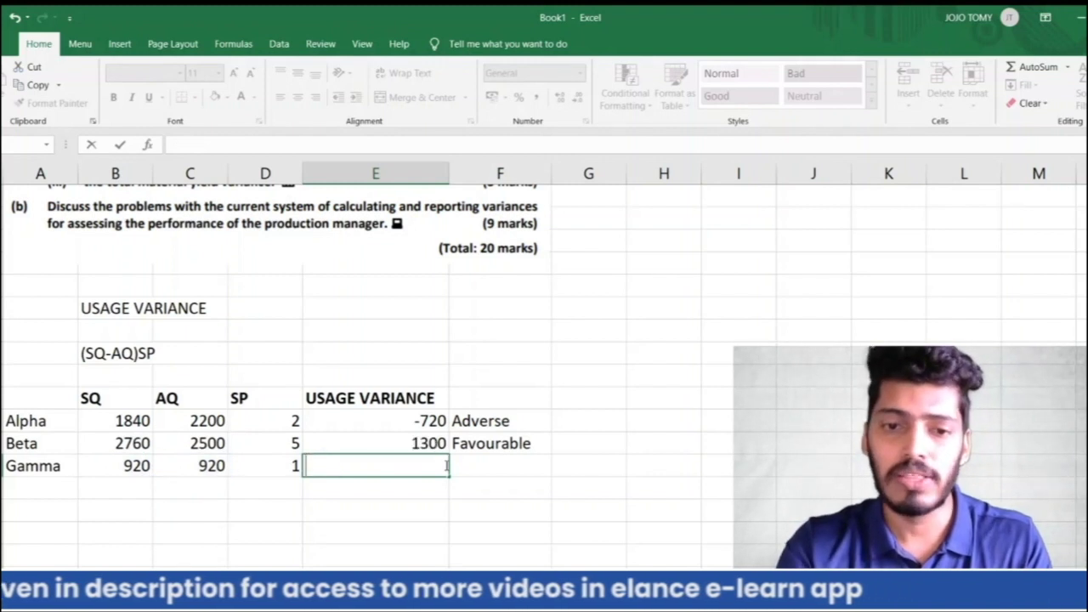
key(Escape)
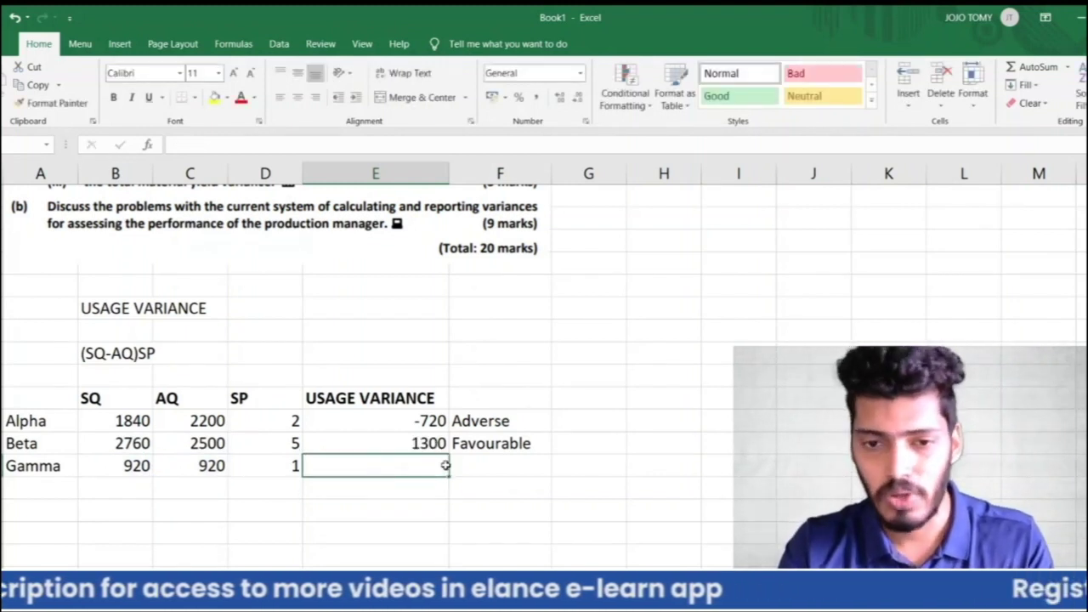
Step: Copy Beta's usage variance formula into Gamma's row in column E
key(Up)
key(ctrl+c)
key(Down)
key(ctrl+v)
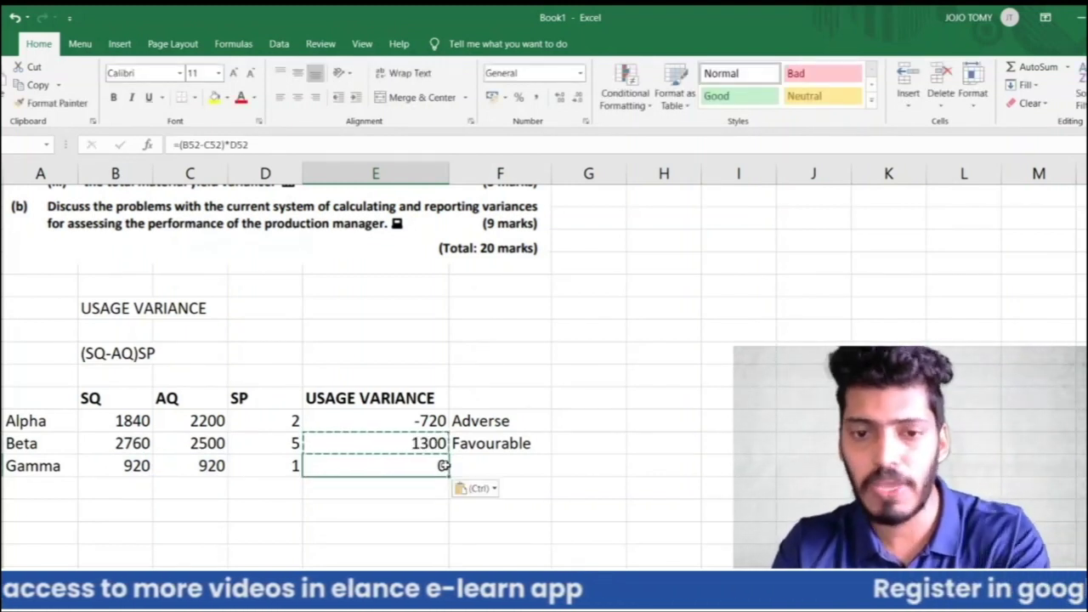
key(Return)
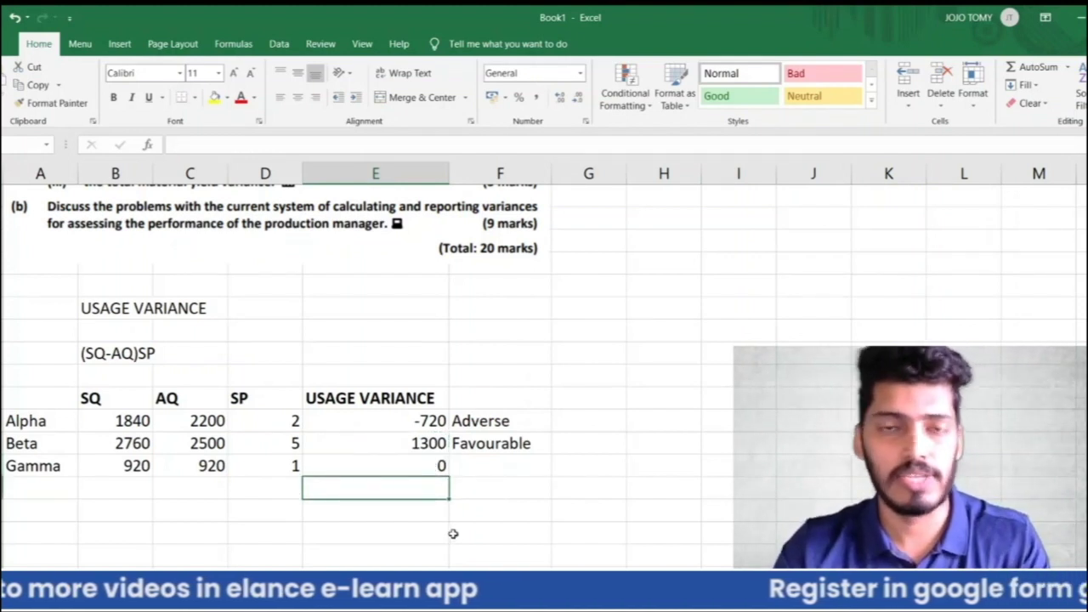
Step: Review the usage variance rows for Alpha, Beta and Gamma one after another
click(485, 464)
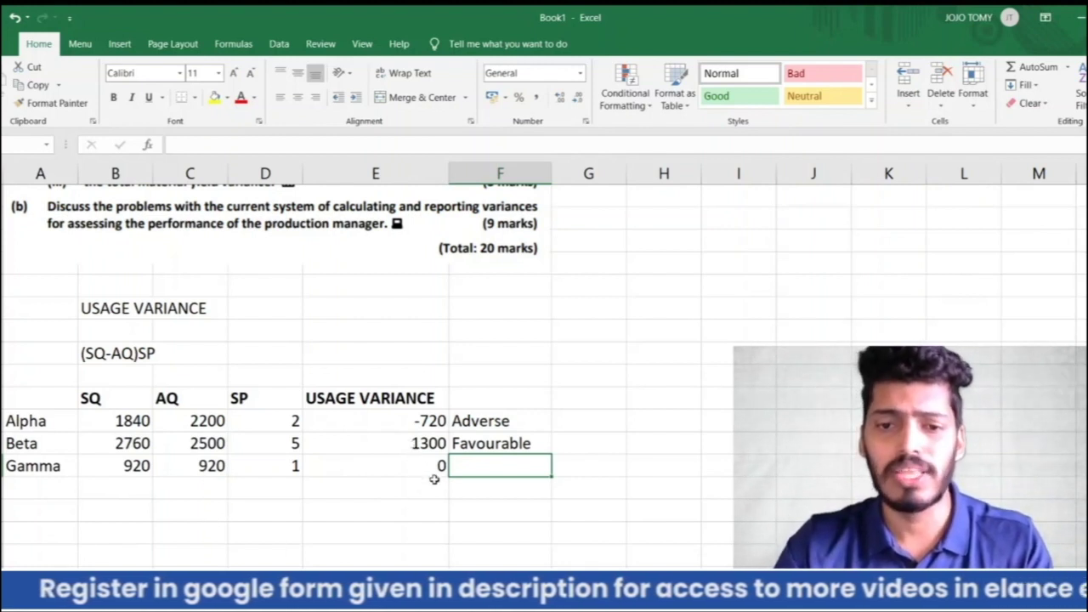
drag(485, 424, 43, 432)
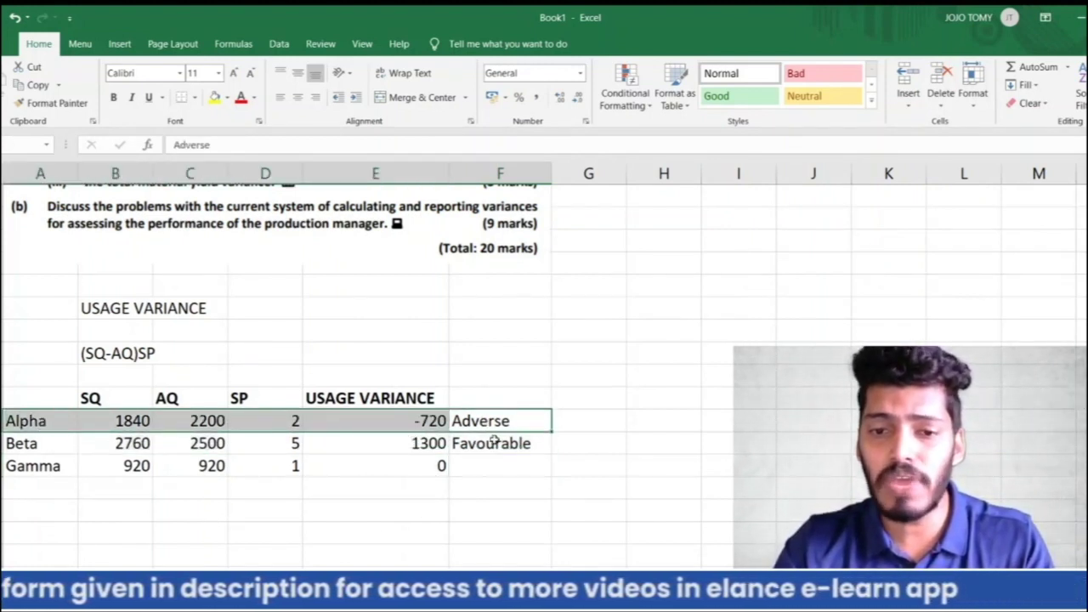
drag(493, 439, 58, 461)
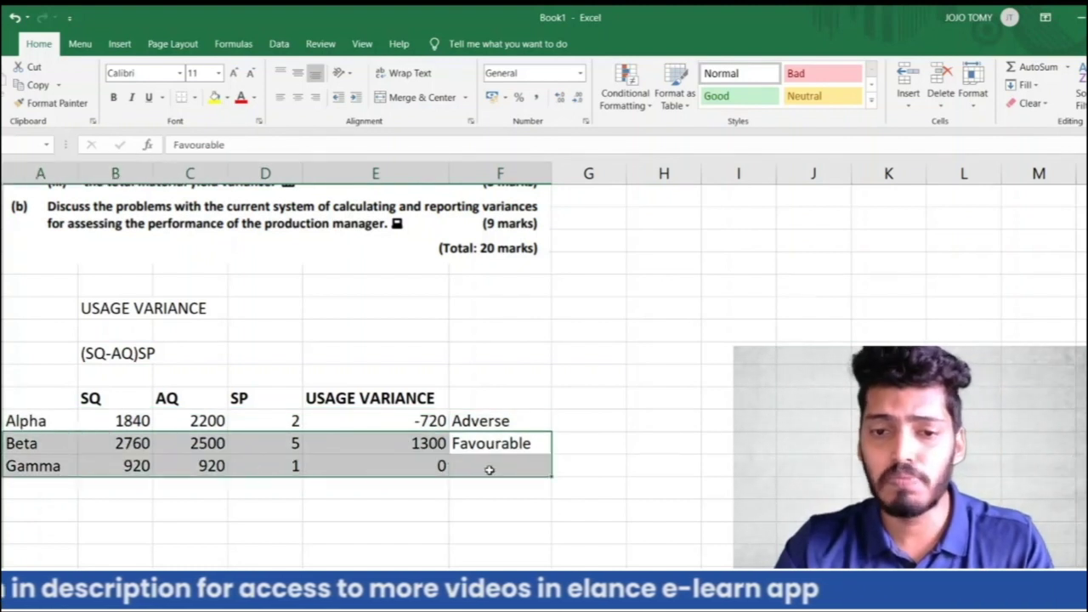
drag(488, 469, 59, 468)
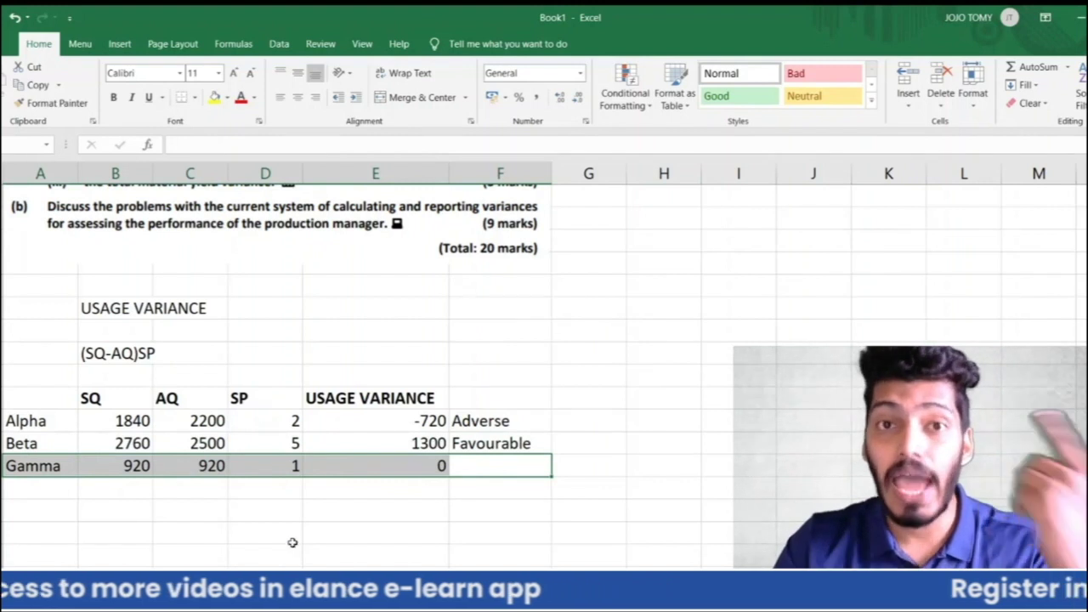
Step: Total the three usage variances in cell E54 with a SUM of E50:E52
click(423, 526)
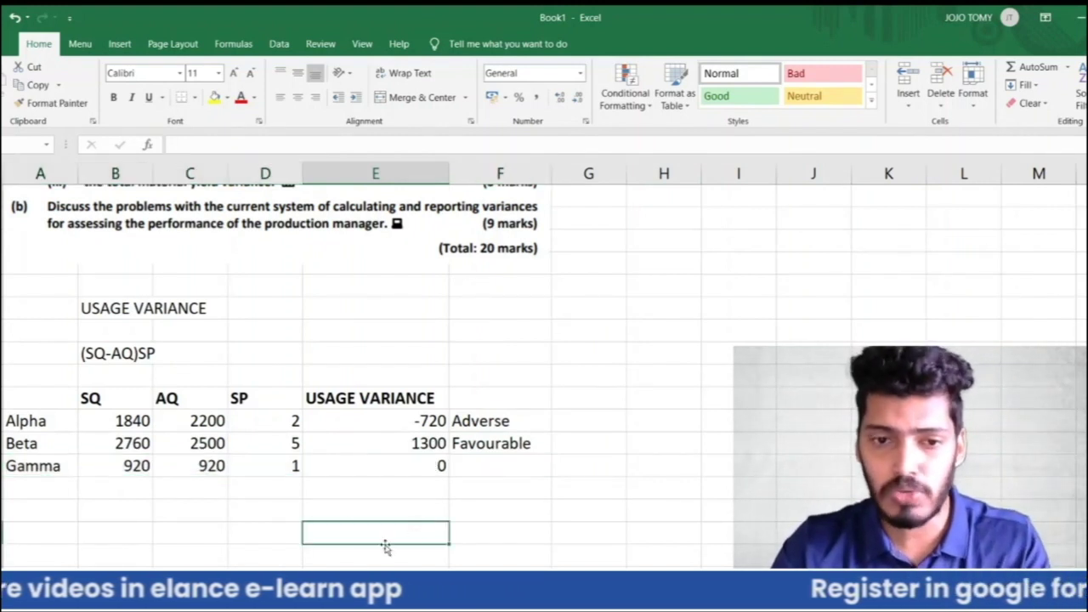
key(Up)
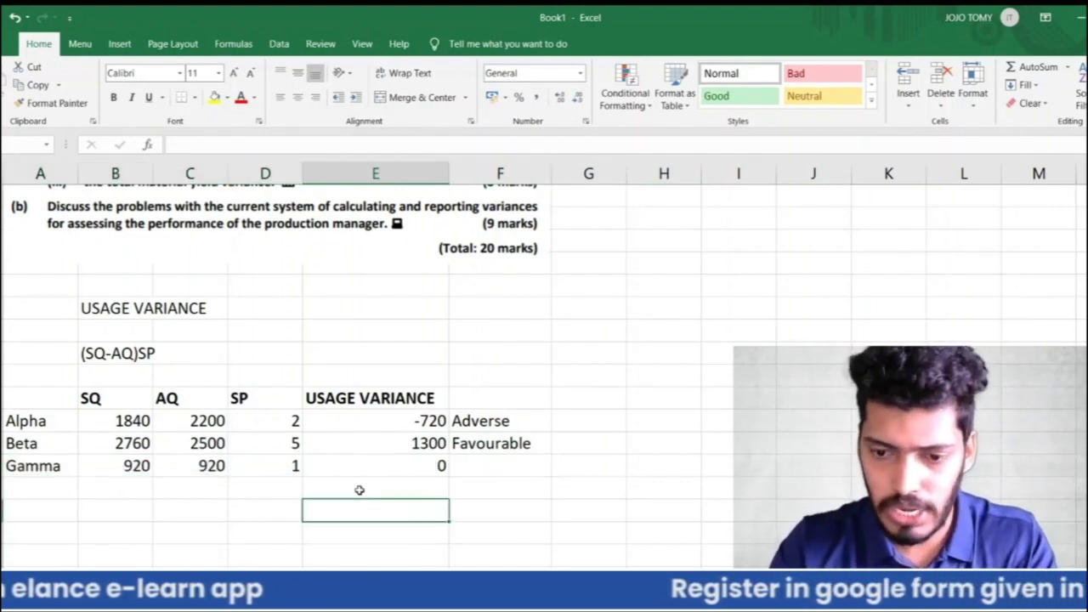
text(=su)
key(Tab)
click(360, 491)
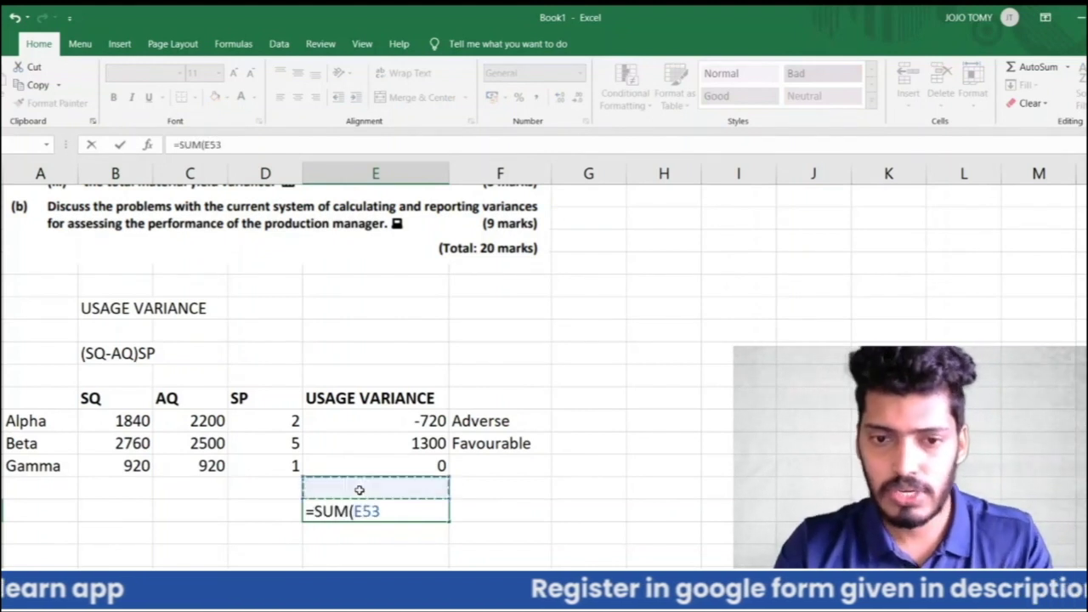
key(Up)
key(shift+Up)
key(shift+Up)
key(Return)
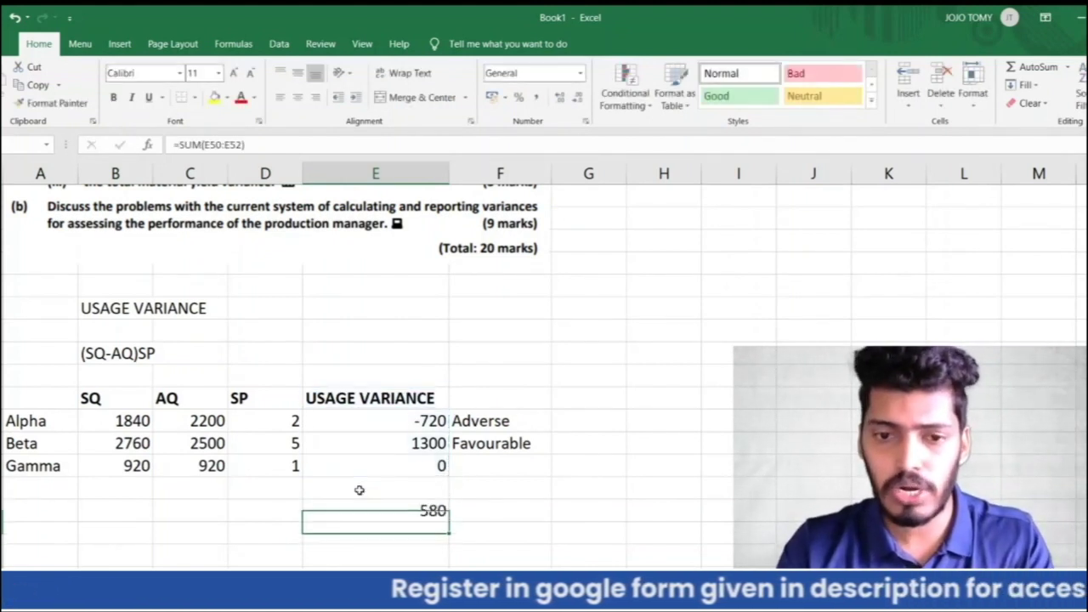
Step: Caption the total with the text "MATERILA USAGE VARIANCE" in the cell directly below it
key(Up)
key(Left)
key(Right)
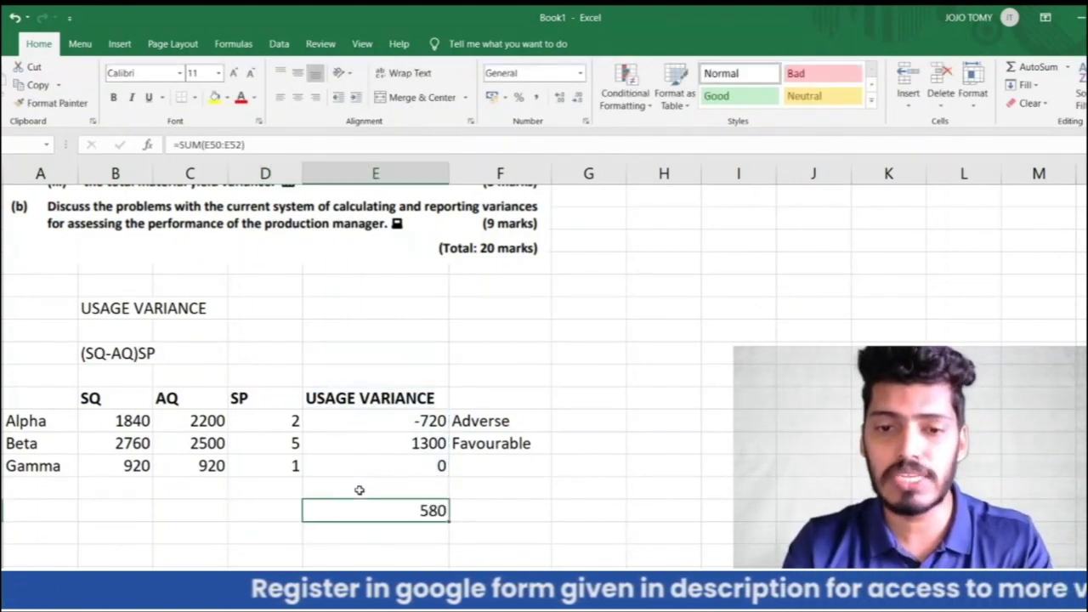
key(Down)
key(Left)
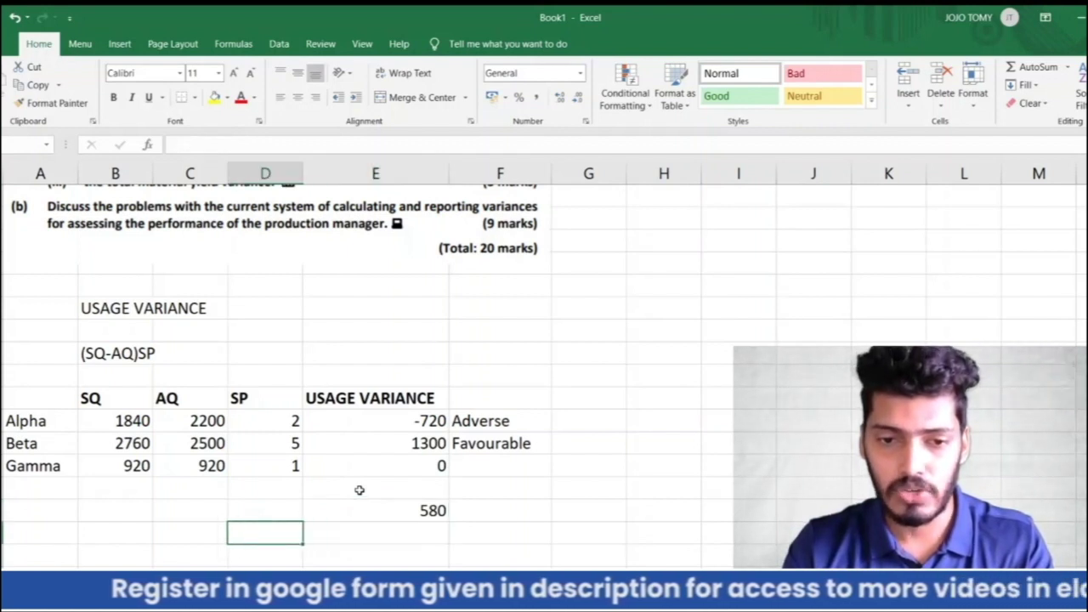
key(Right)
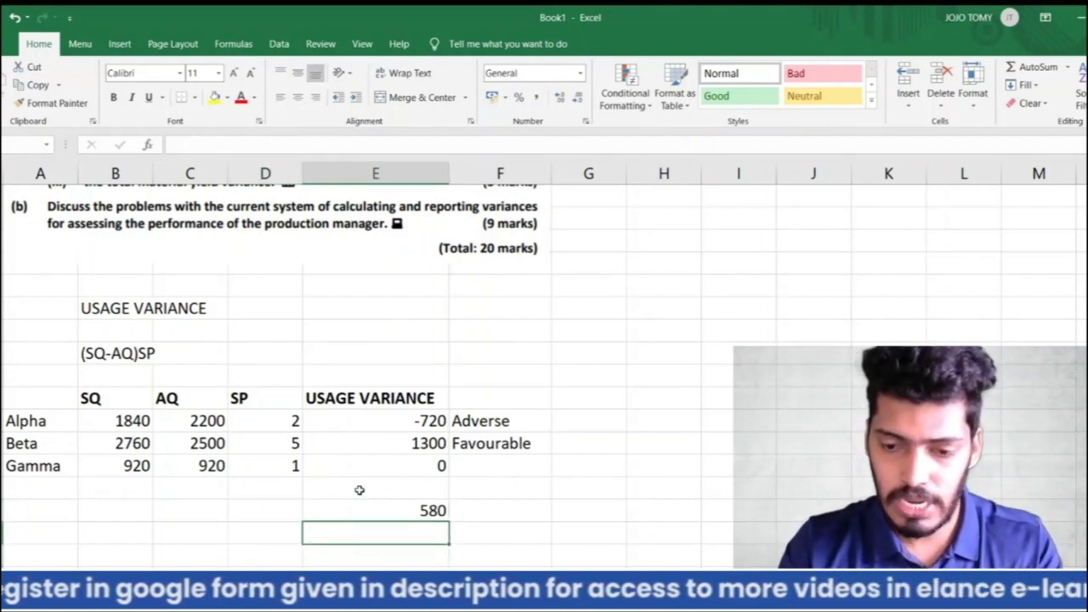
key(Left)
key(Right)
text(MA)
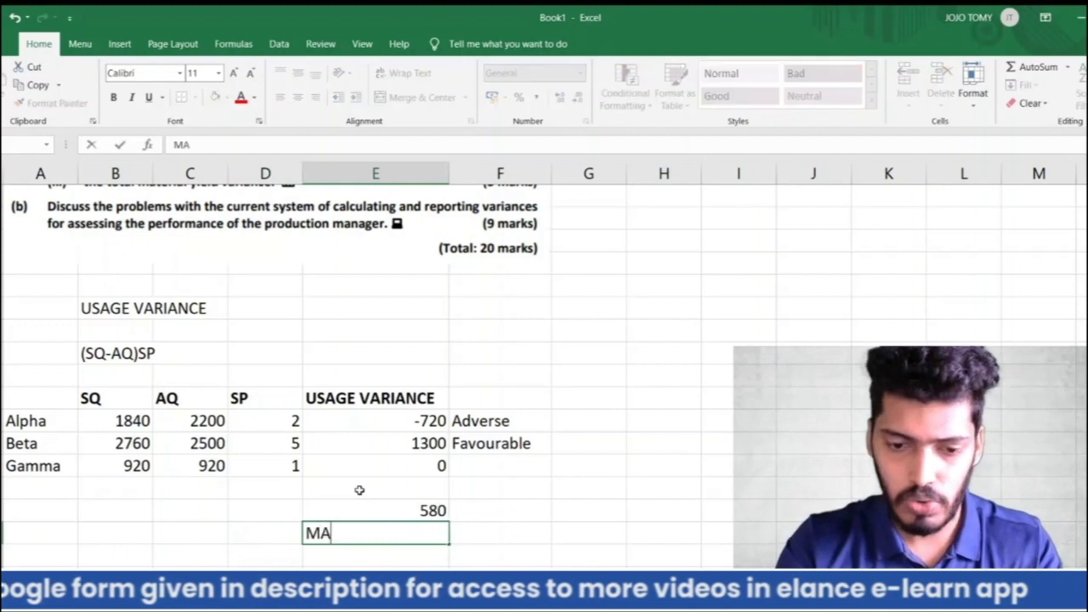
text(TERA)
key(BackSpace)
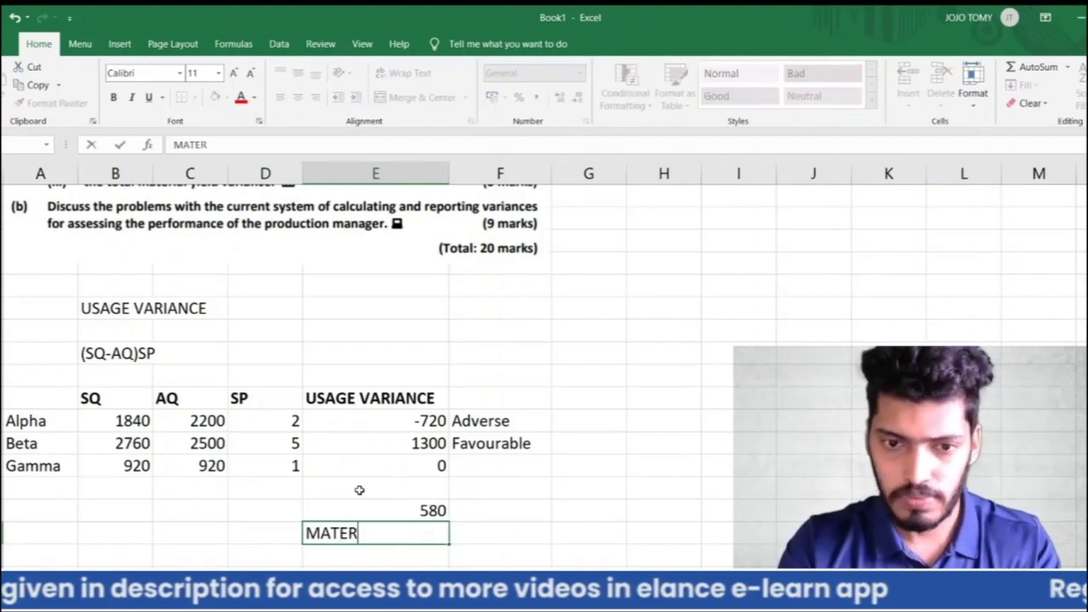
text(ILA USAGE VAR)
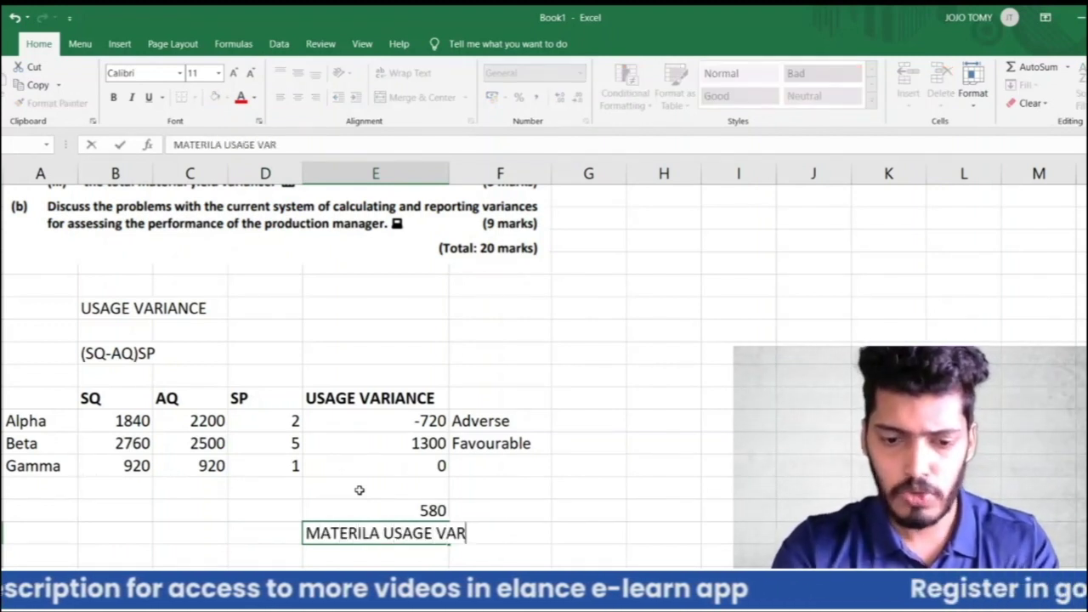
text(IABC)
key(BackSpace)
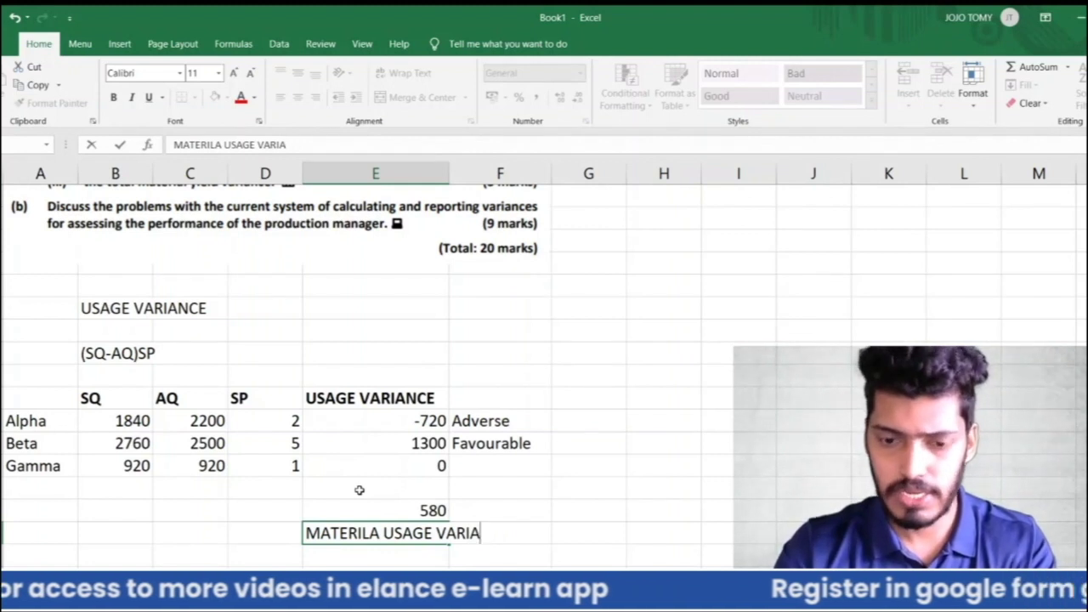
text(NCE)
key(Up)
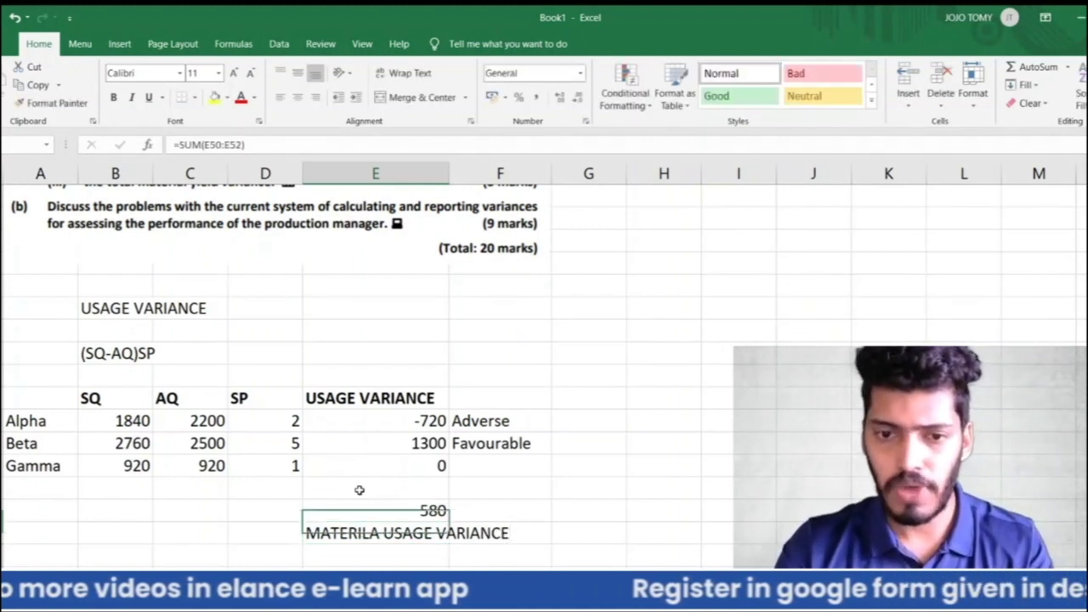
Step: Fill the total and its caption across columns E and F with yellow, and label the total Favourable in column F
key(shift+Down)
key(shift+Right)
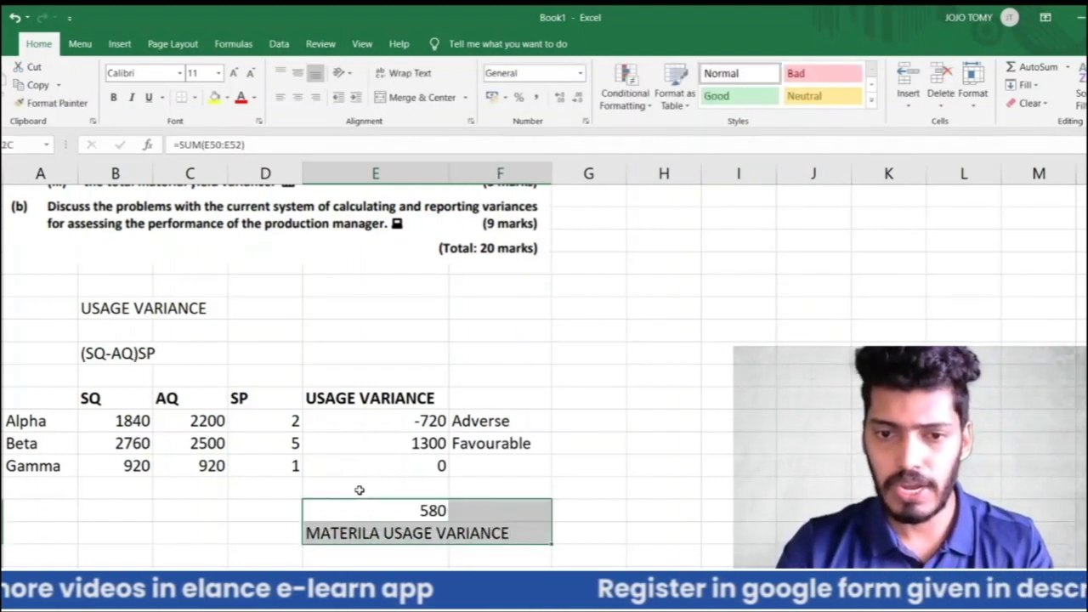
click(216, 97)
click(469, 501)
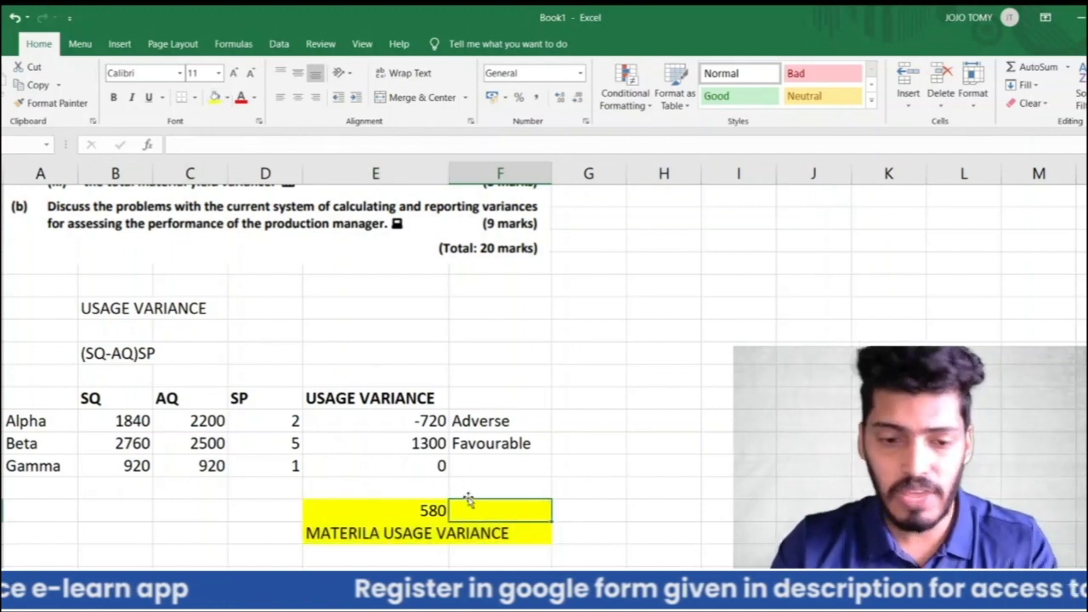
text(Favourable)
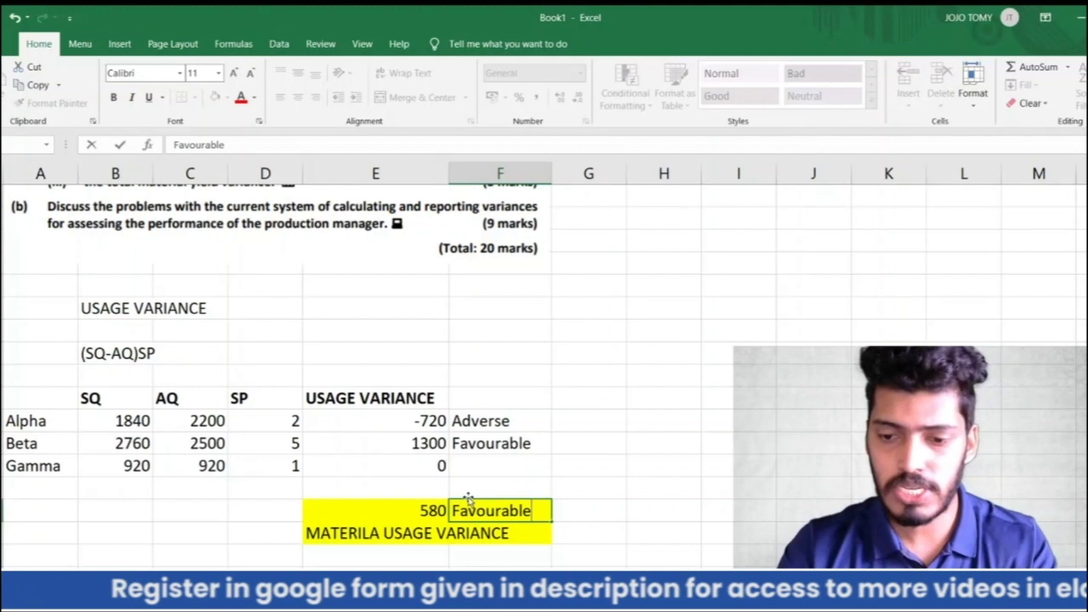
key(Return)
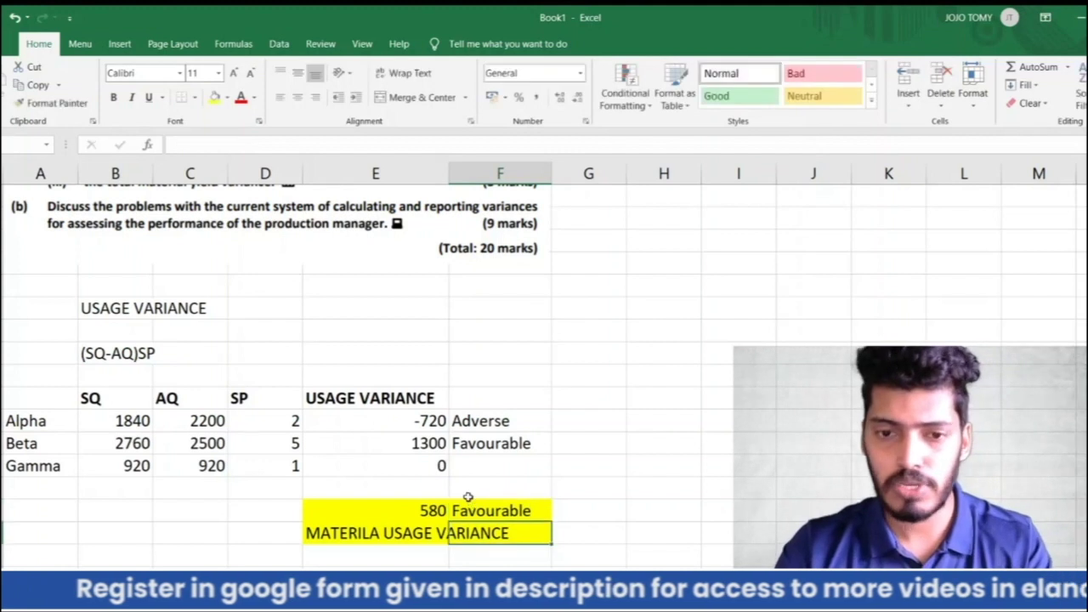
Step: Fill Alpha's and Beta's usage variances and their labels, plus Gamma's usage variance, with yellow
key(Up)
key(Up)
key(Up)
key(Up)
key(Up)
key(shift+Right)
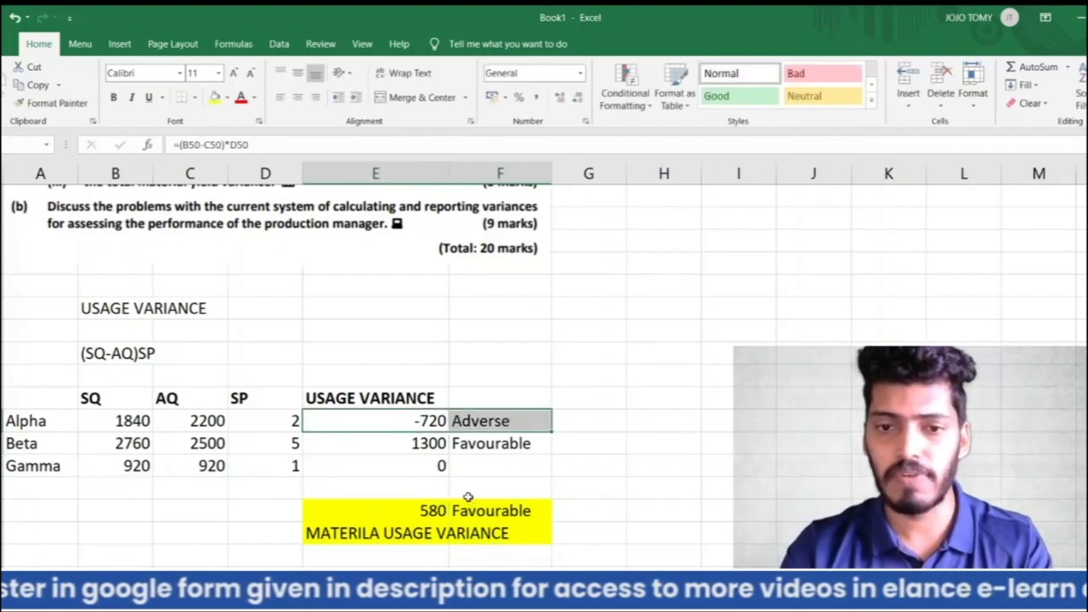
click(214, 97)
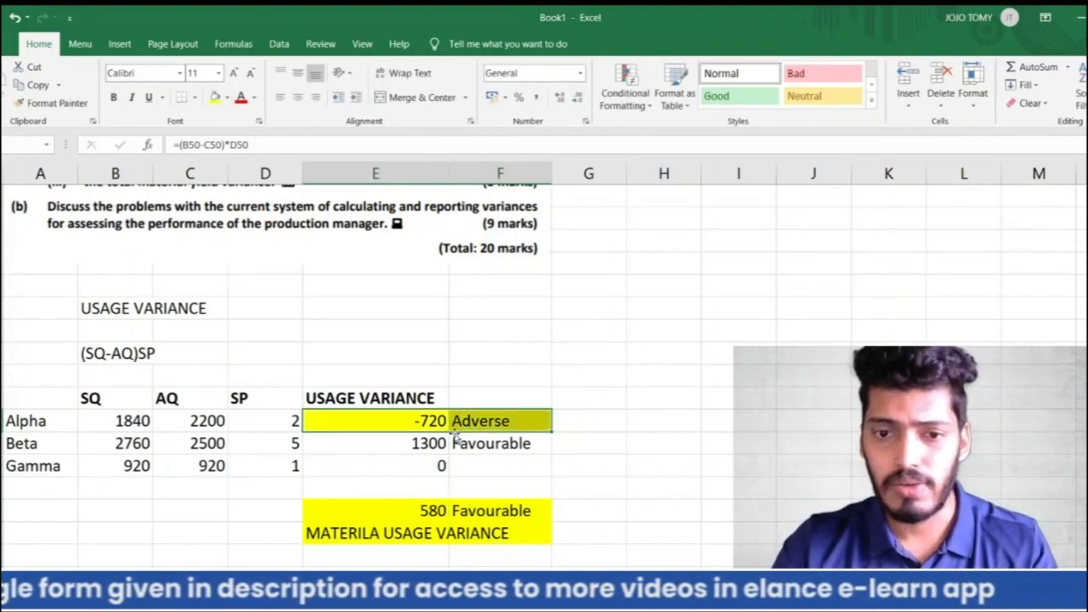
drag(414, 442, 512, 443)
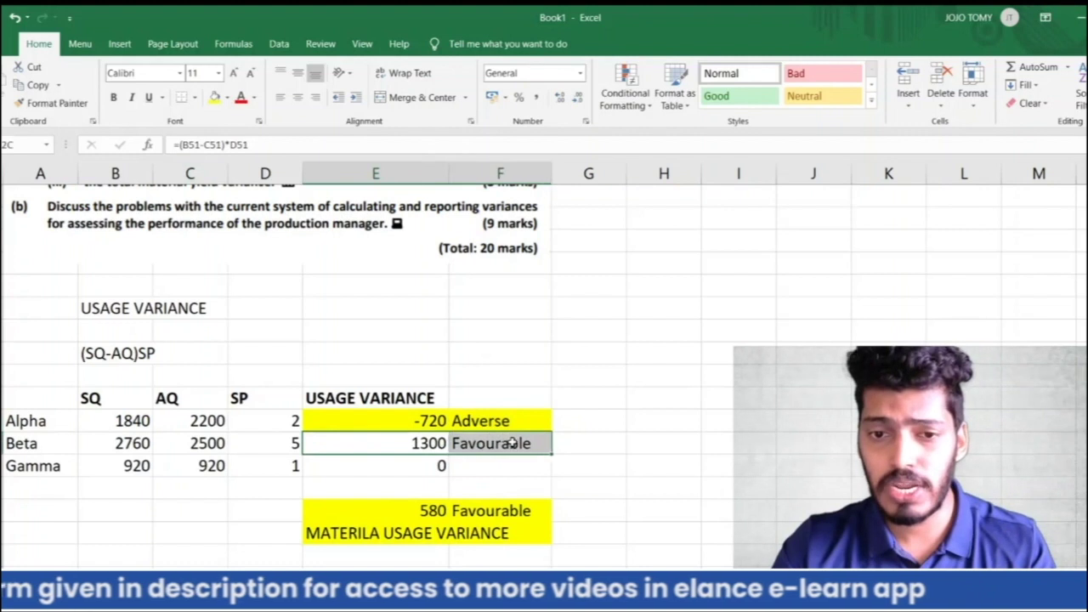
click(214, 97)
click(402, 459)
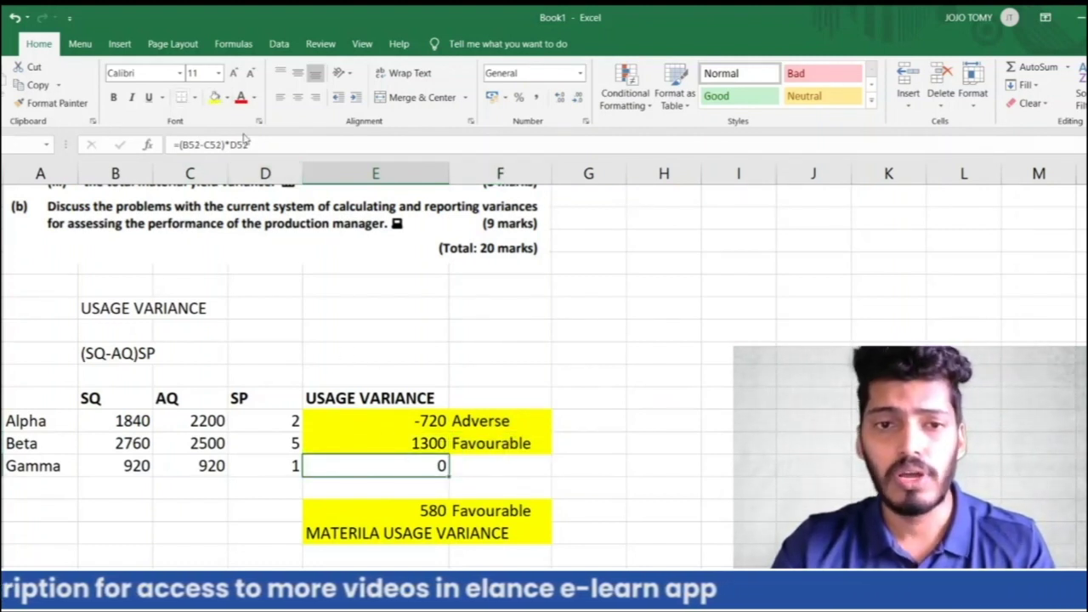
Step: Correct the spelling of the caption below the total to "MATERIAl USAGE VARIANCE"
drag(410, 518, 508, 535)
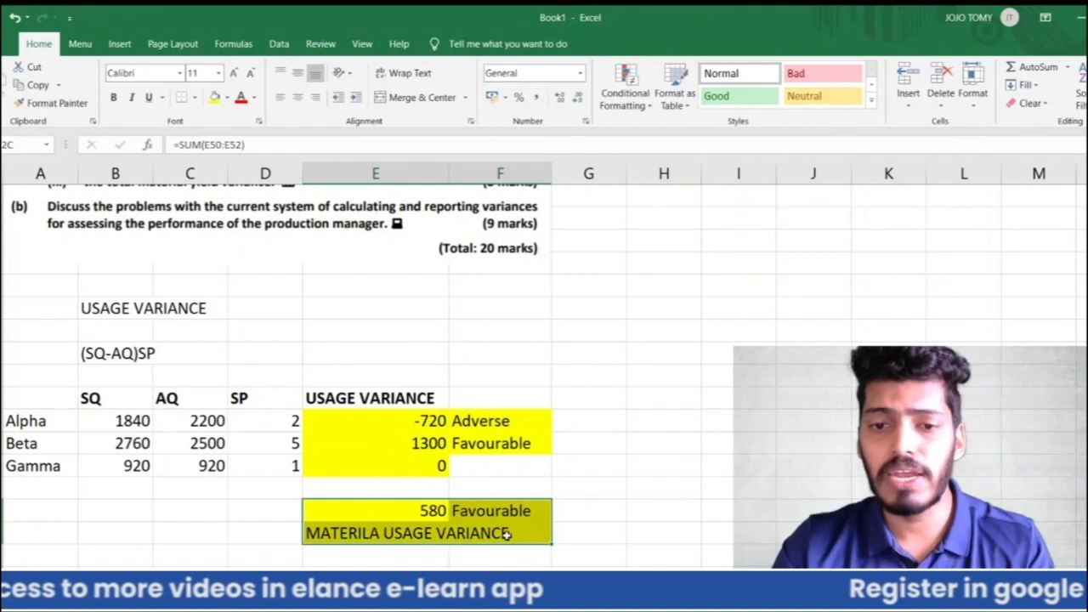
double_click(367, 533)
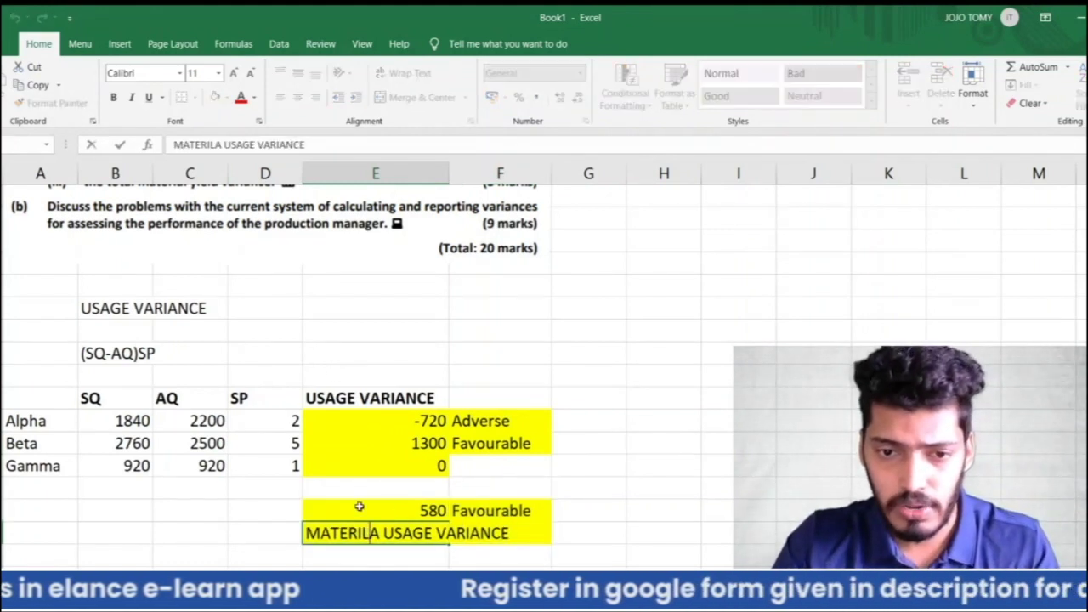
key(BackSpace)
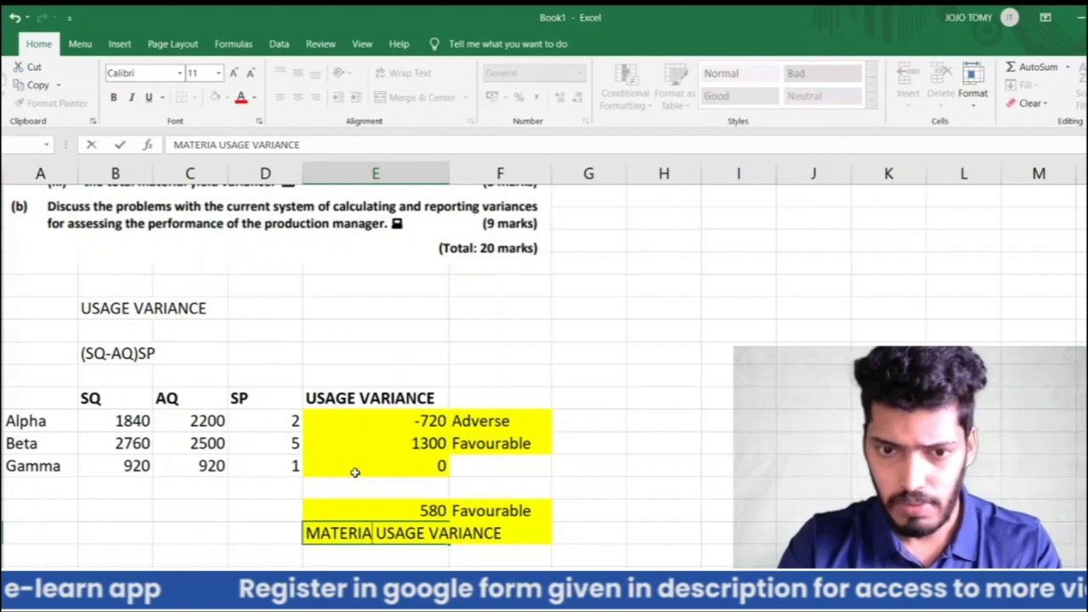
text(l)
key(Return)
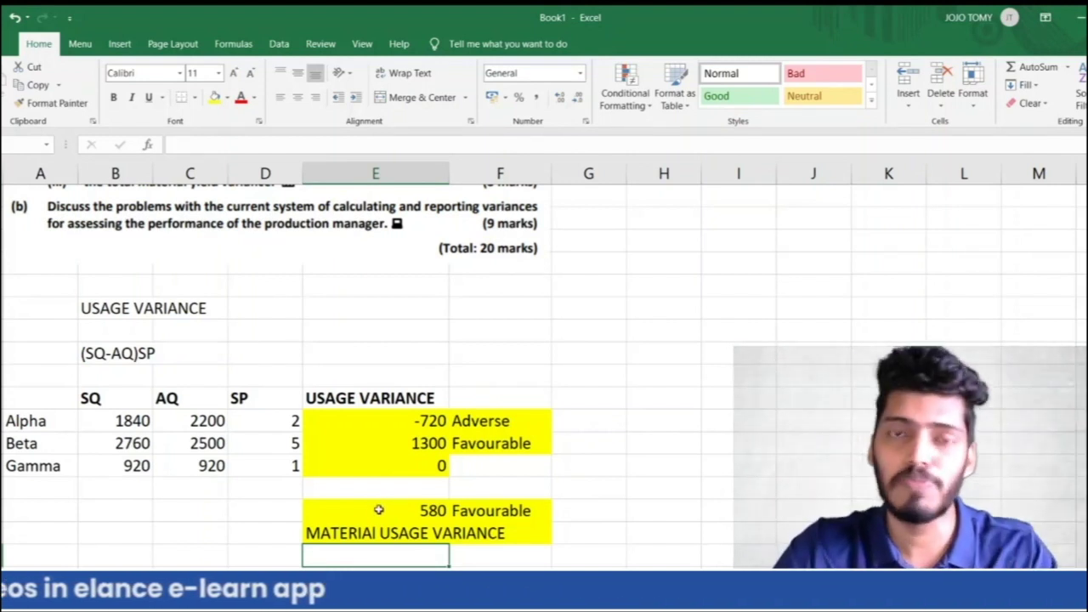
scroll(379, 510, down, 4)
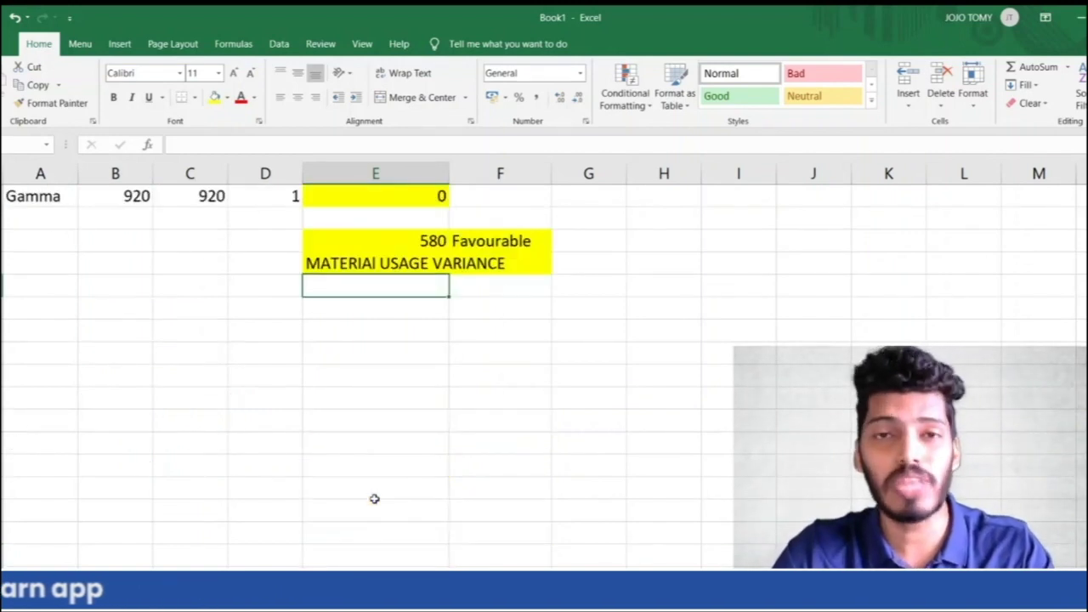